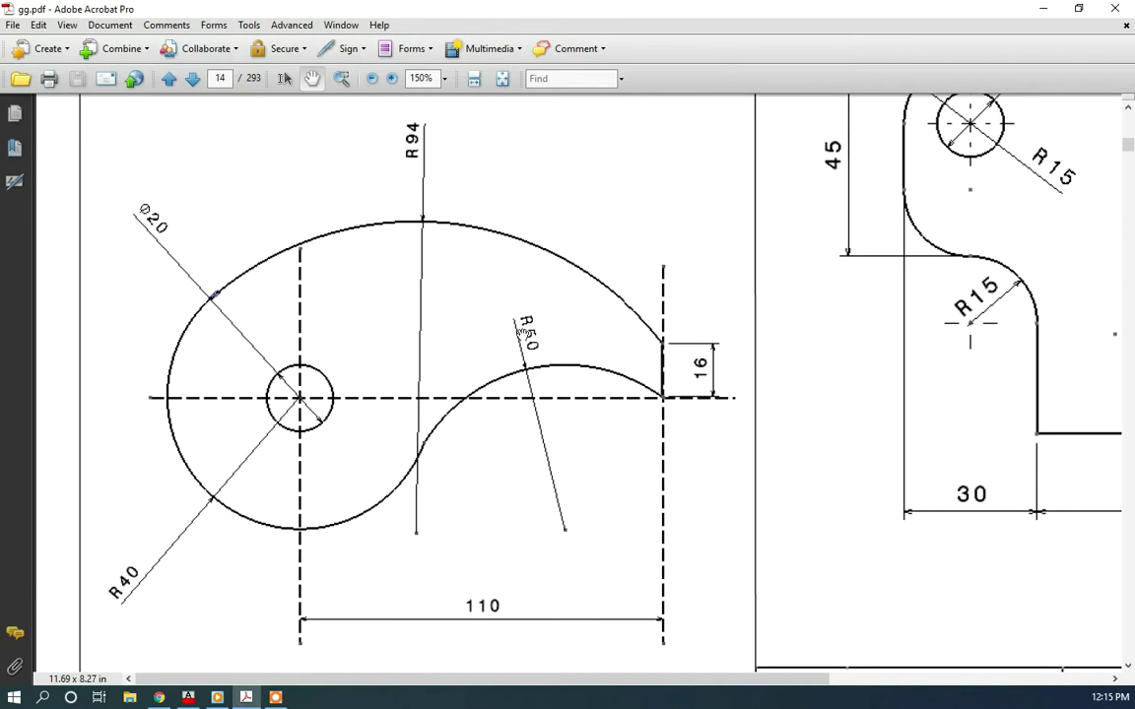
Step: Switch from the gg.pdf reference drawing to layout.dwg in AutoCAD
left_click(187, 698)
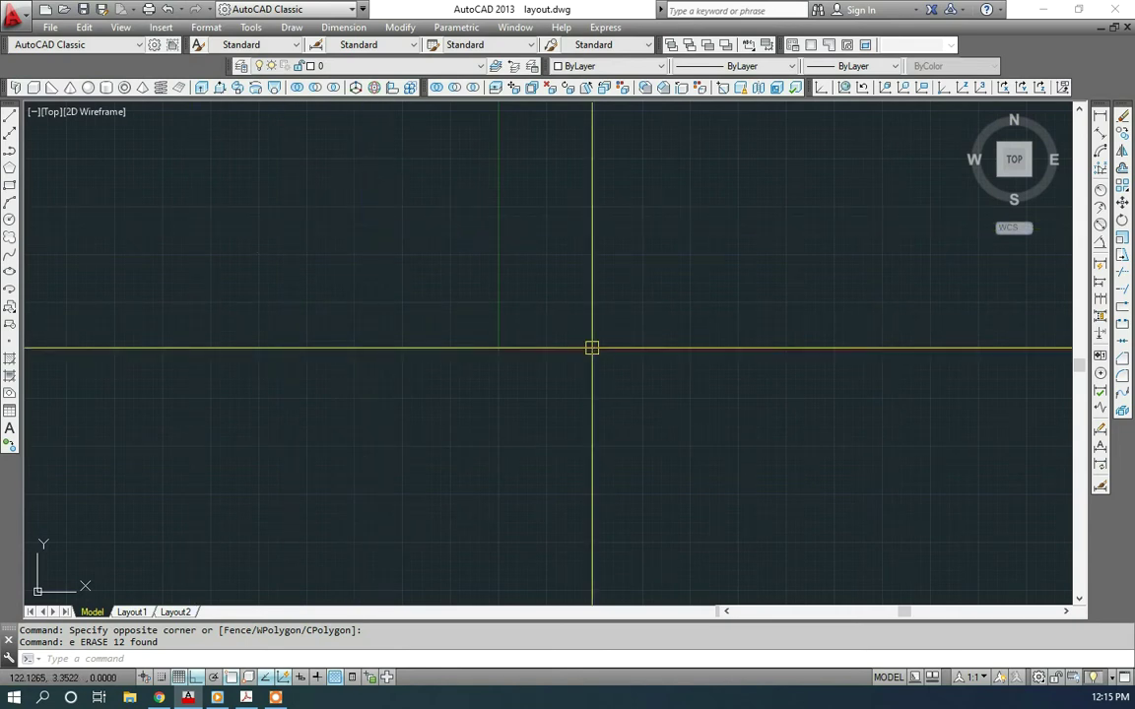
Step: Draw a circle of diameter 20 in the drawing
type("c")
key("Down")
key("Down")
key("Down")
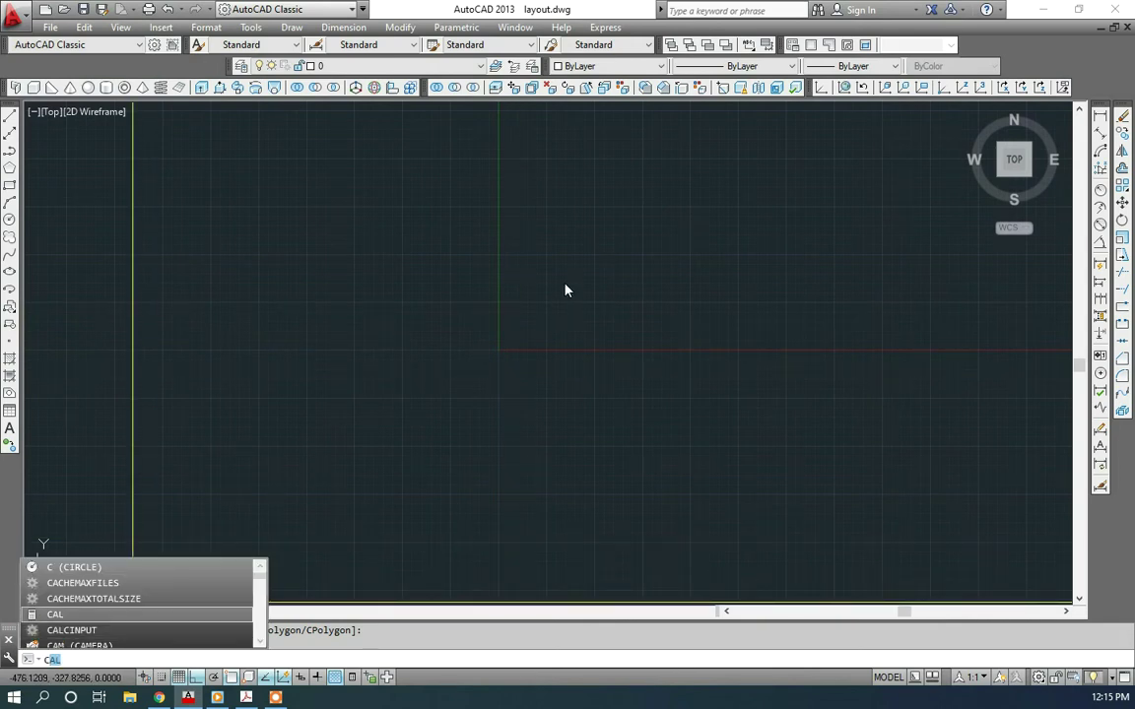
key("Escape")
type("c")
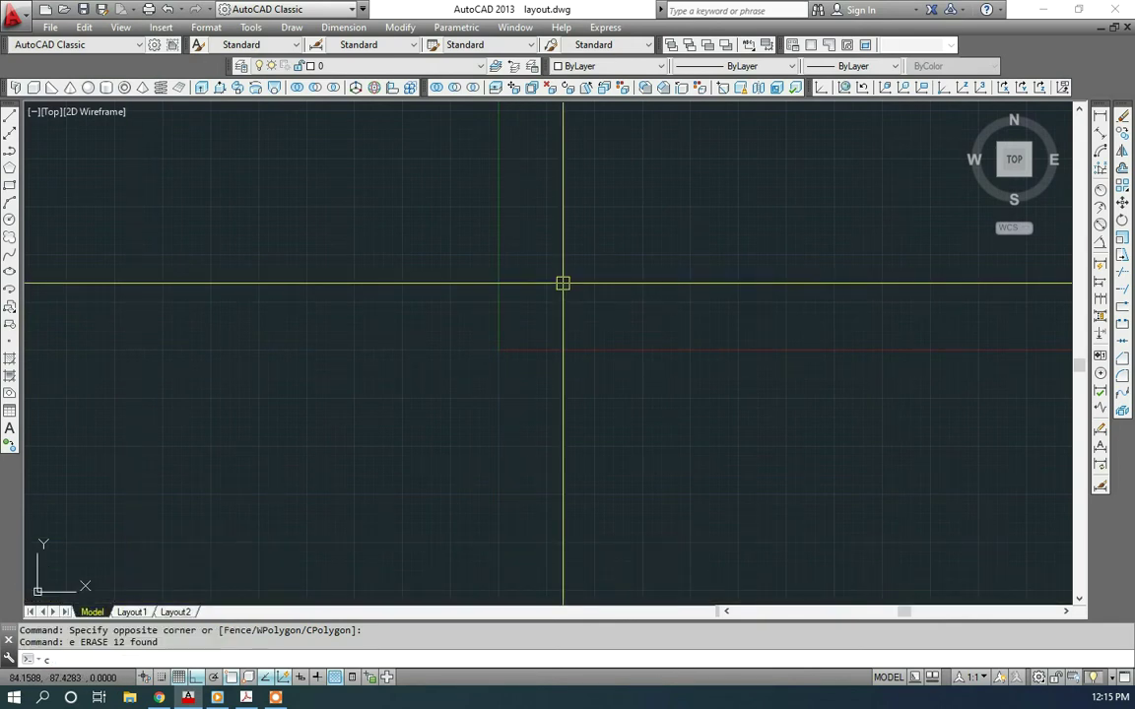
key("Return")
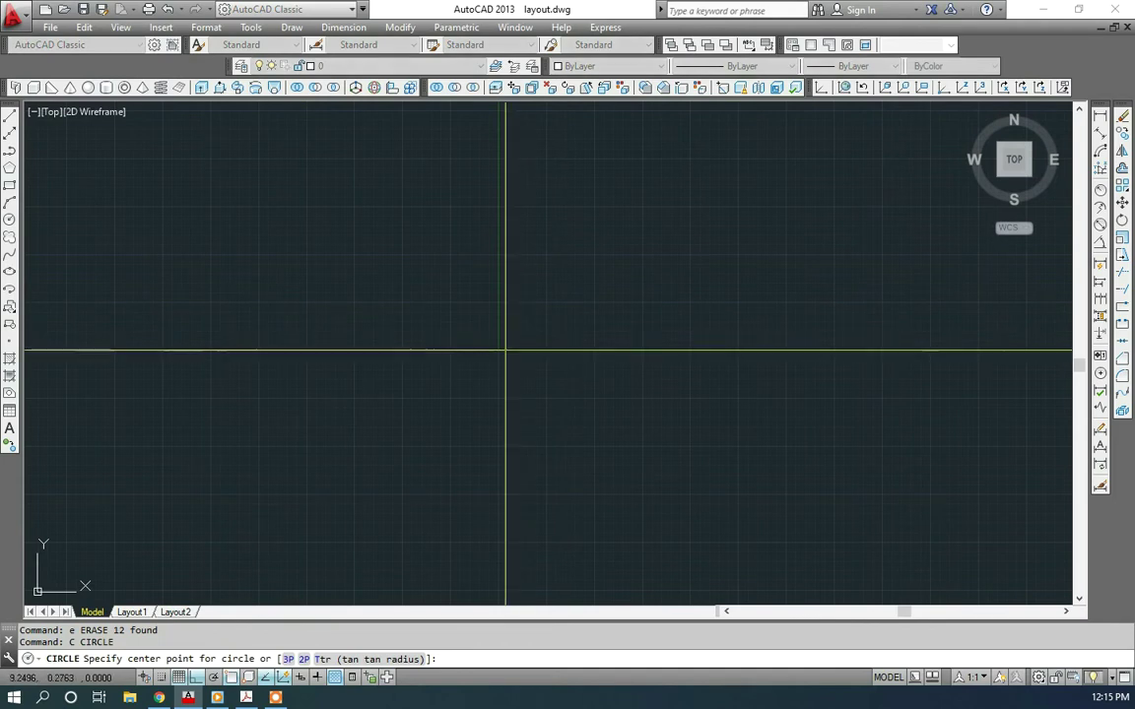
left_click(533, 264)
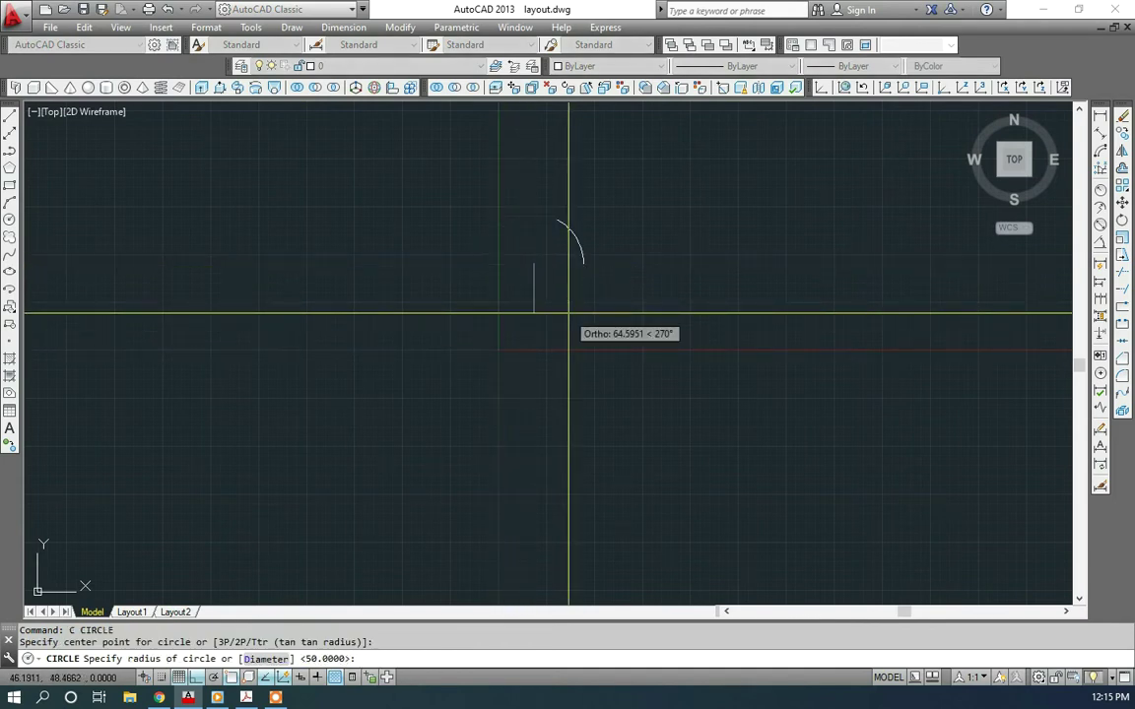
type("d")
key("Return")
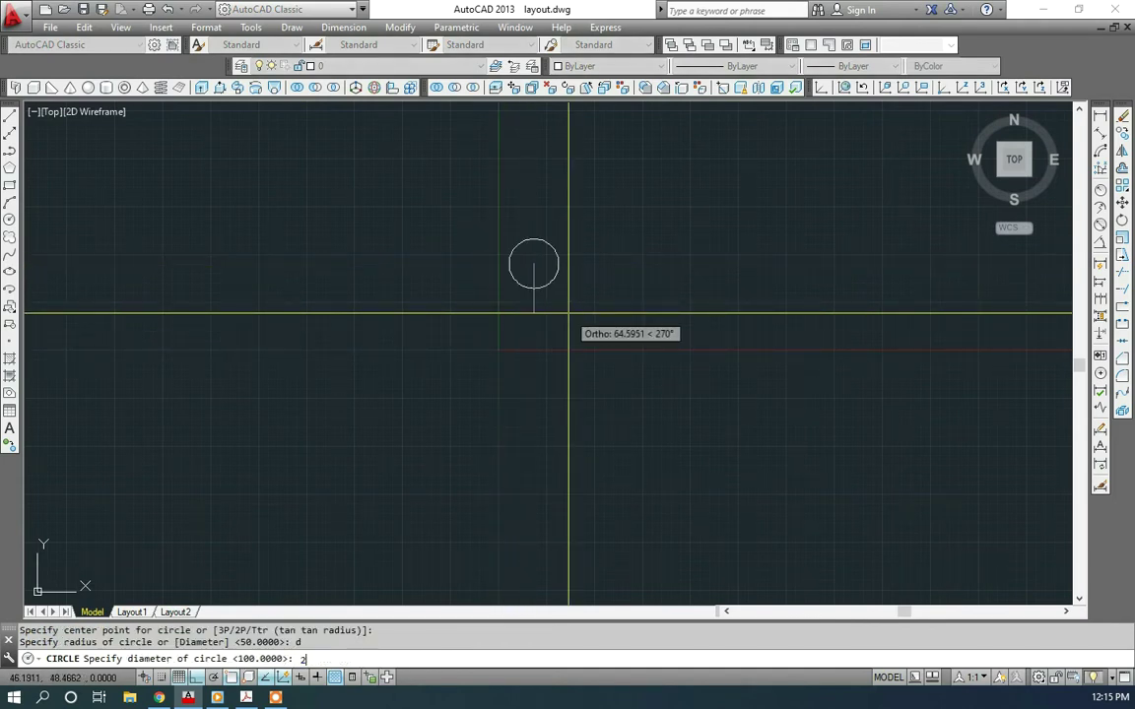
type("0")
key("Return")
Step: Move the circle by its centre to the origin 0,0
left_click(557, 293)
left_click(503, 280)
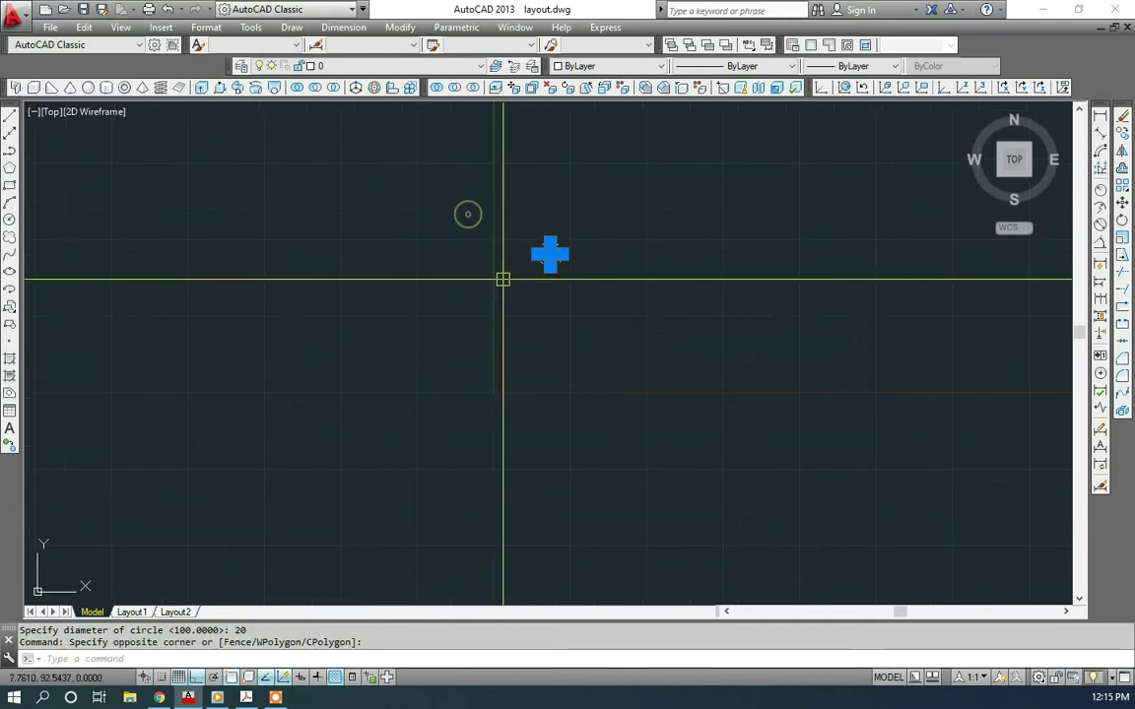
type("m")
key("Return")
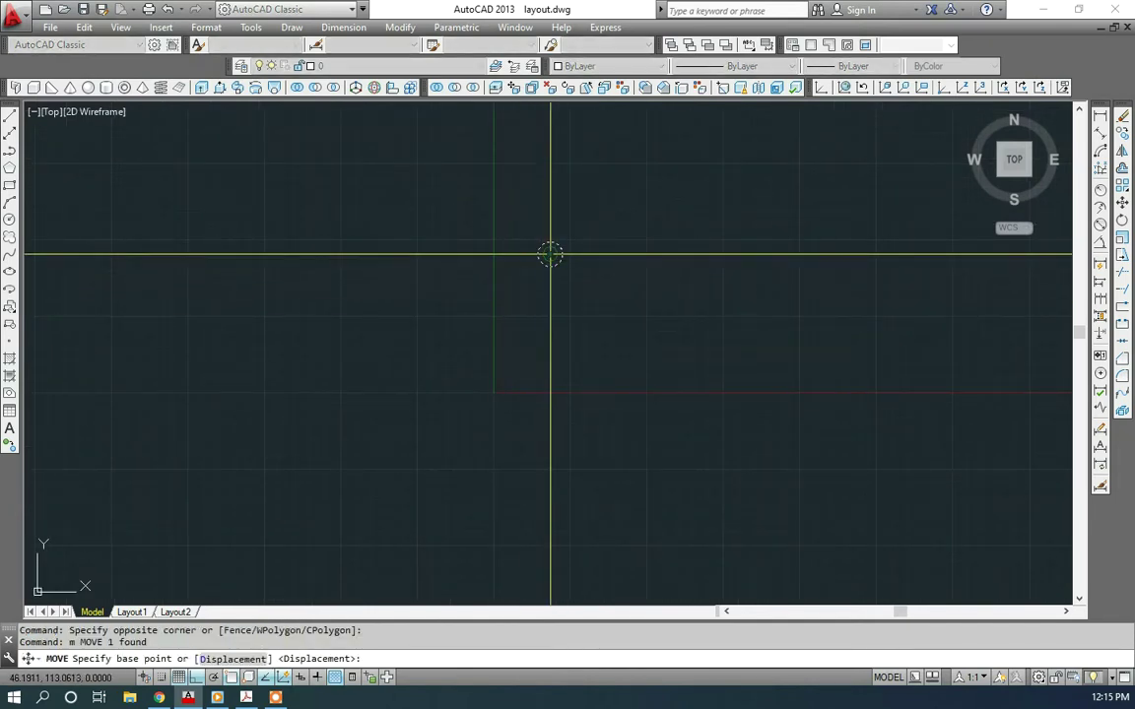
left_click(549, 255)
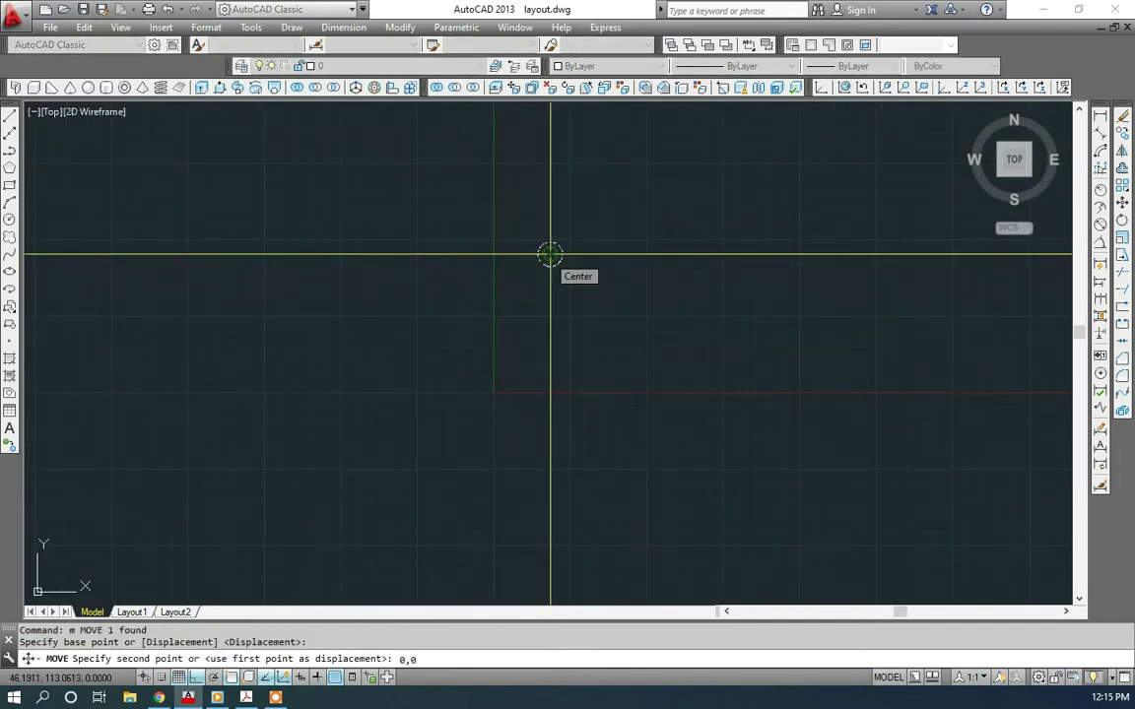
key("Return")
scroll(440, 356, "up", 3)
middle_click_drag(440, 357, 455, 427)
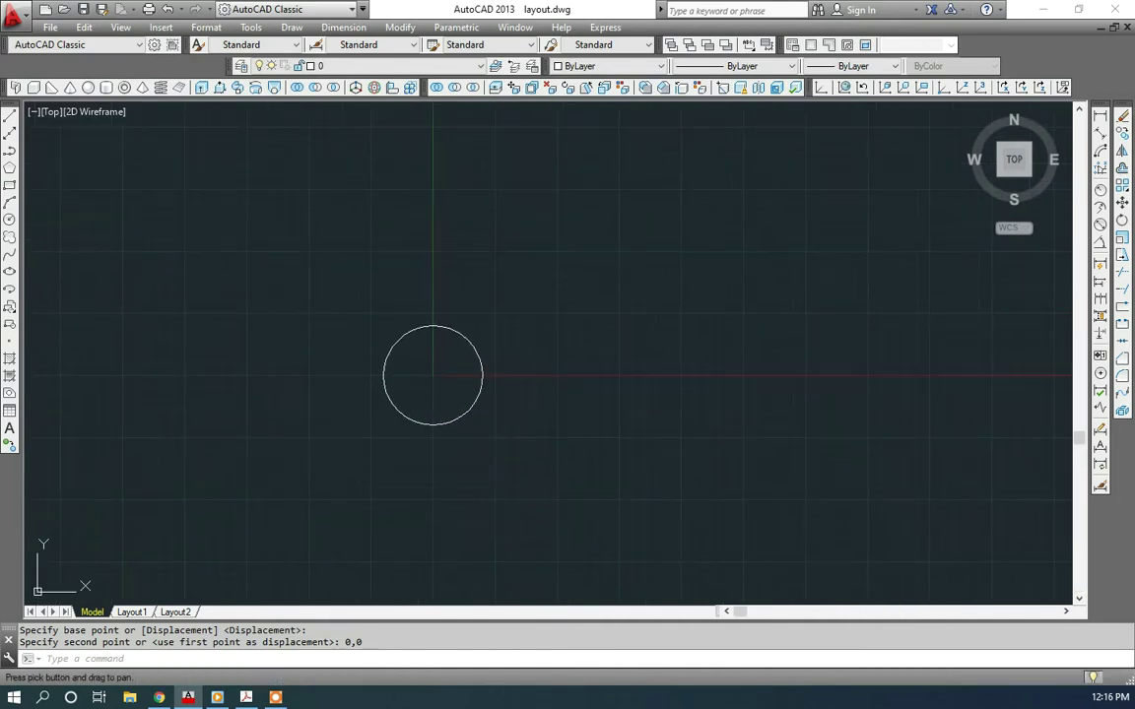
left_click(1101, 223)
Step: Label the hole with a Ø20 diameter dimension at its upper left
left_click(413, 329)
middle_click_drag(266, 245, 280, 270)
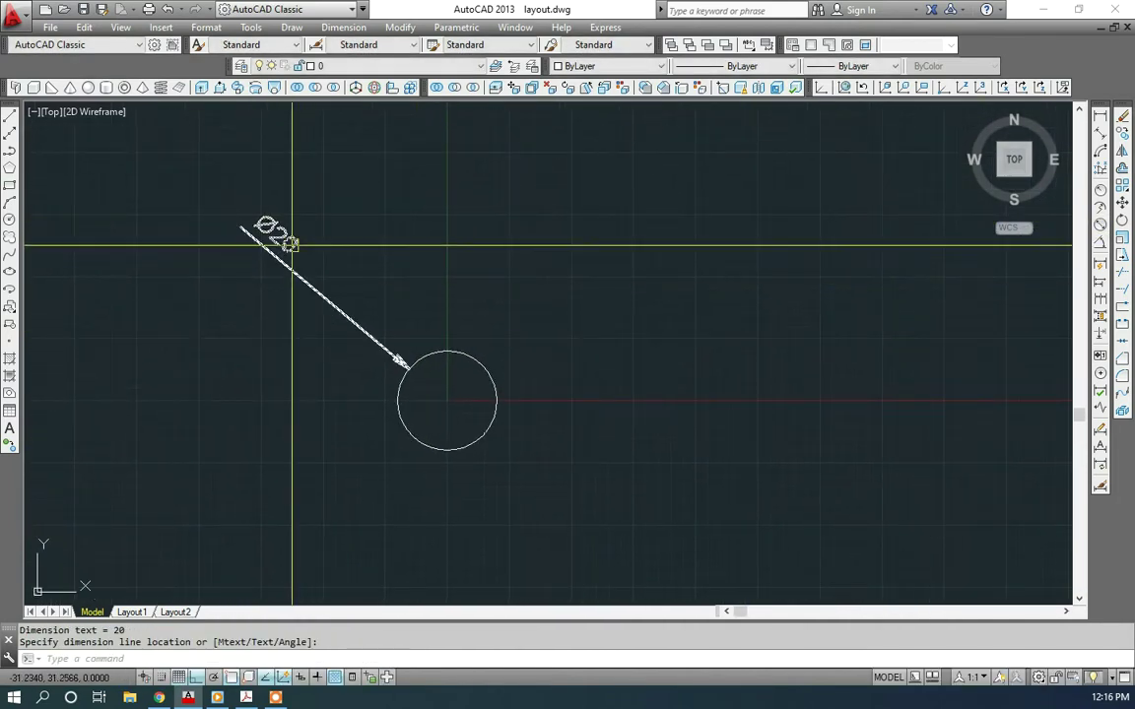
left_click(246, 697)
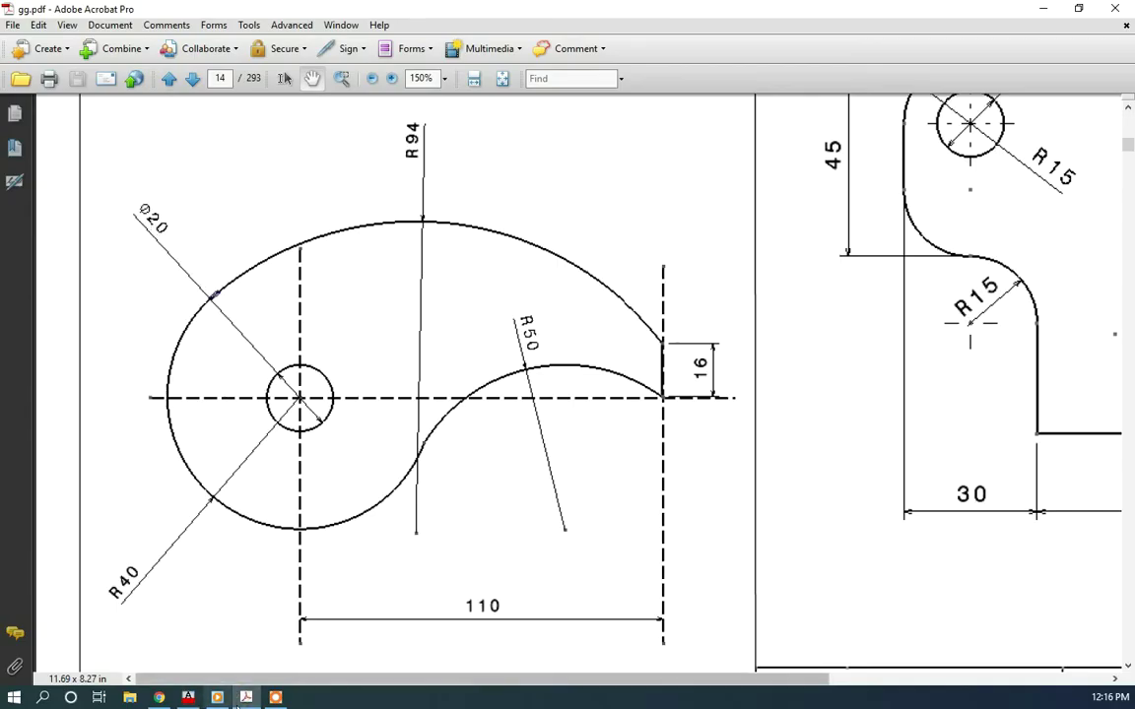
left_click(188, 697)
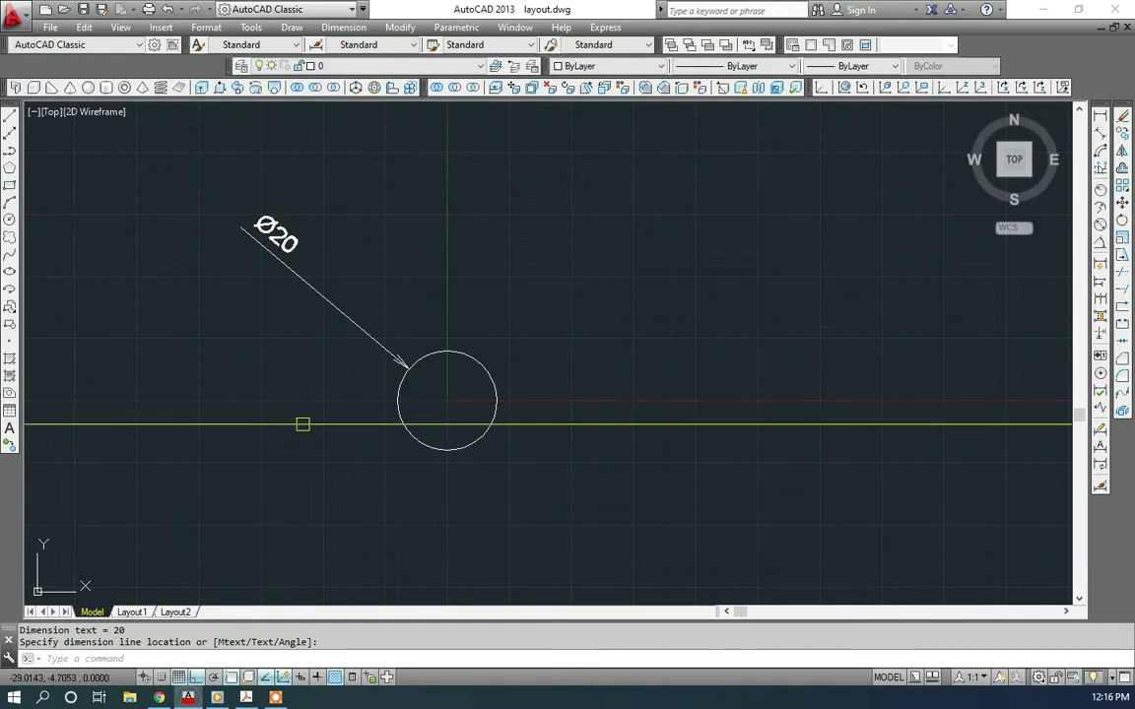
left_click(249, 241)
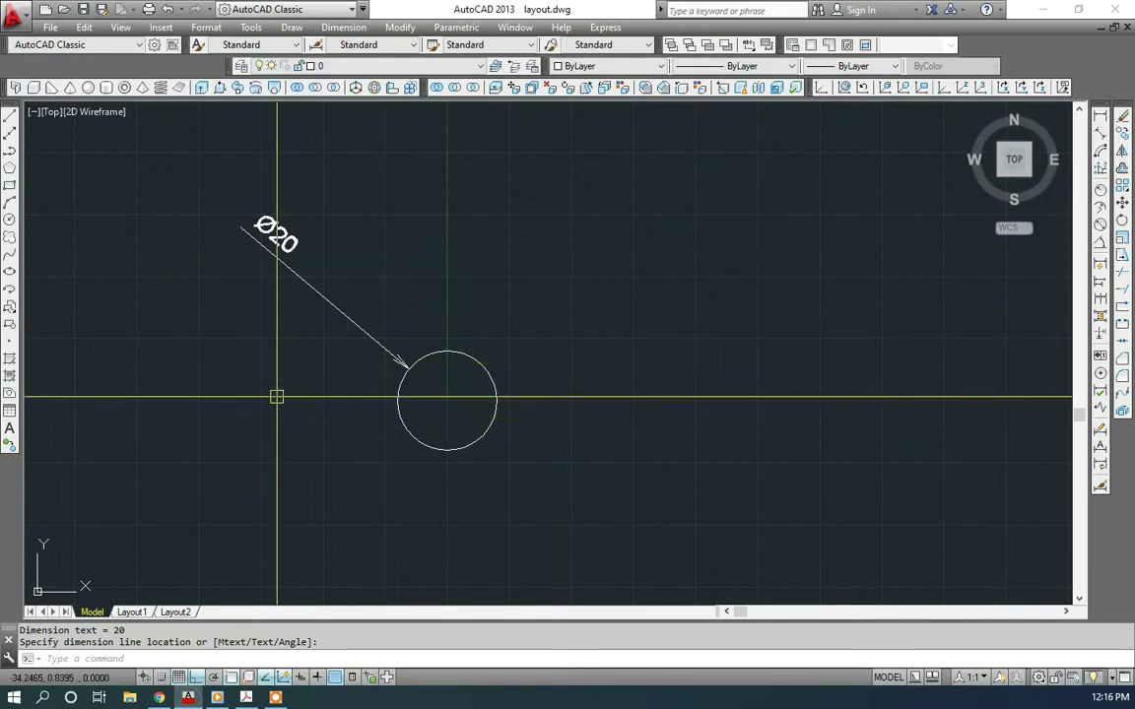
Step: Draw a concentric circle of radius 40 around the hole
type("c")
key("Return")
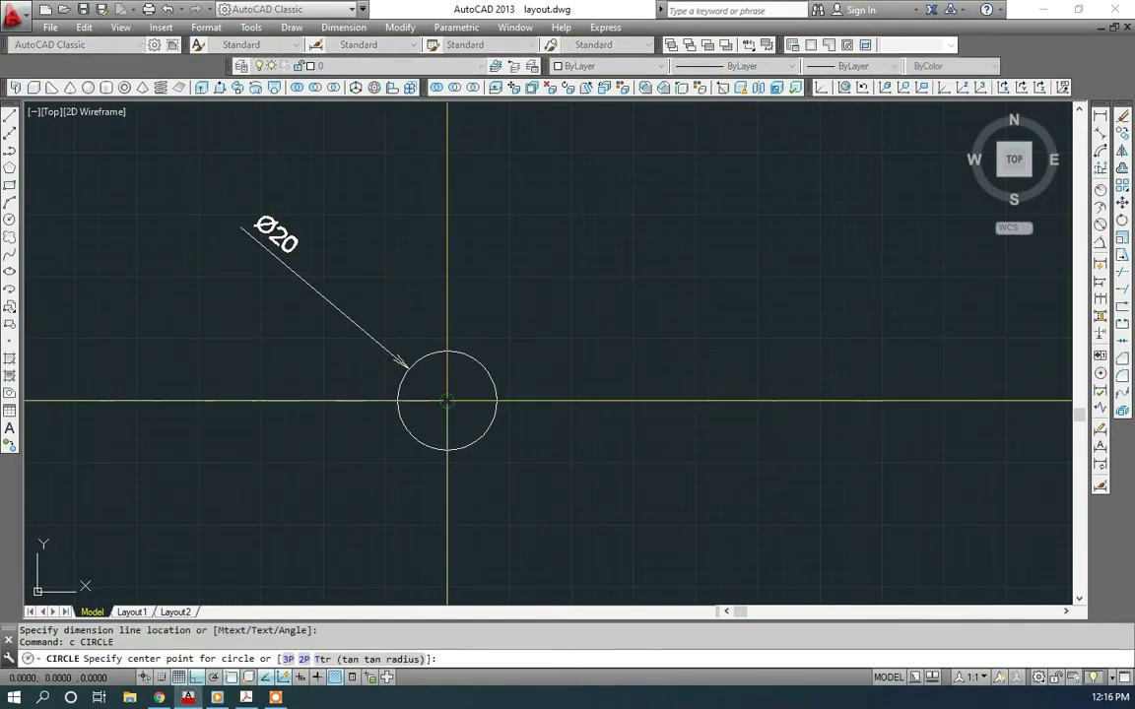
left_click(448, 399)
type("40")
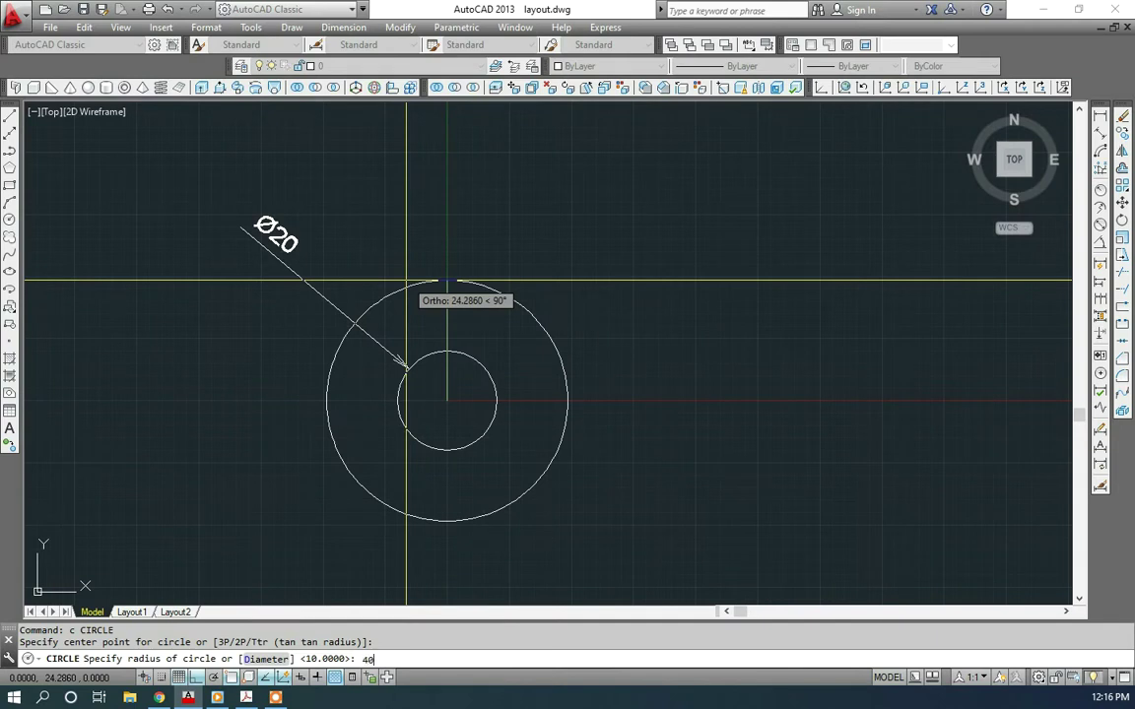
key("Return")
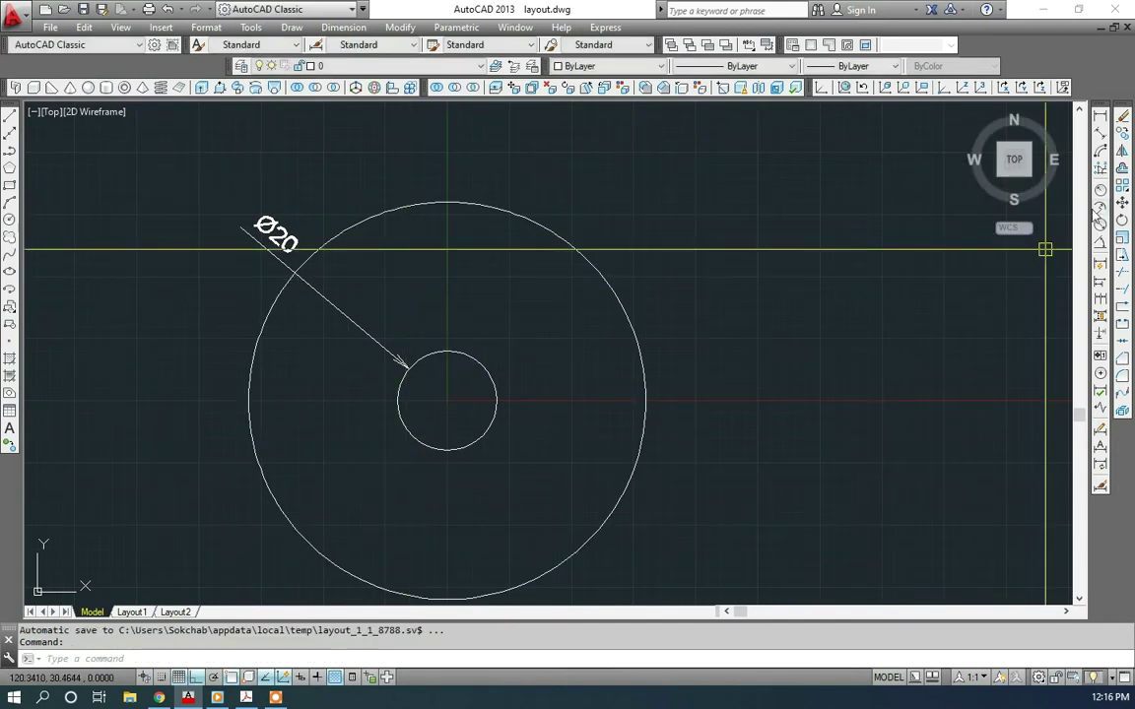
Step: Dimension the large circle R40, placing the label at lower left
left_click(1100, 190)
scroll(529, 276, "down", 3)
left_click(415, 356)
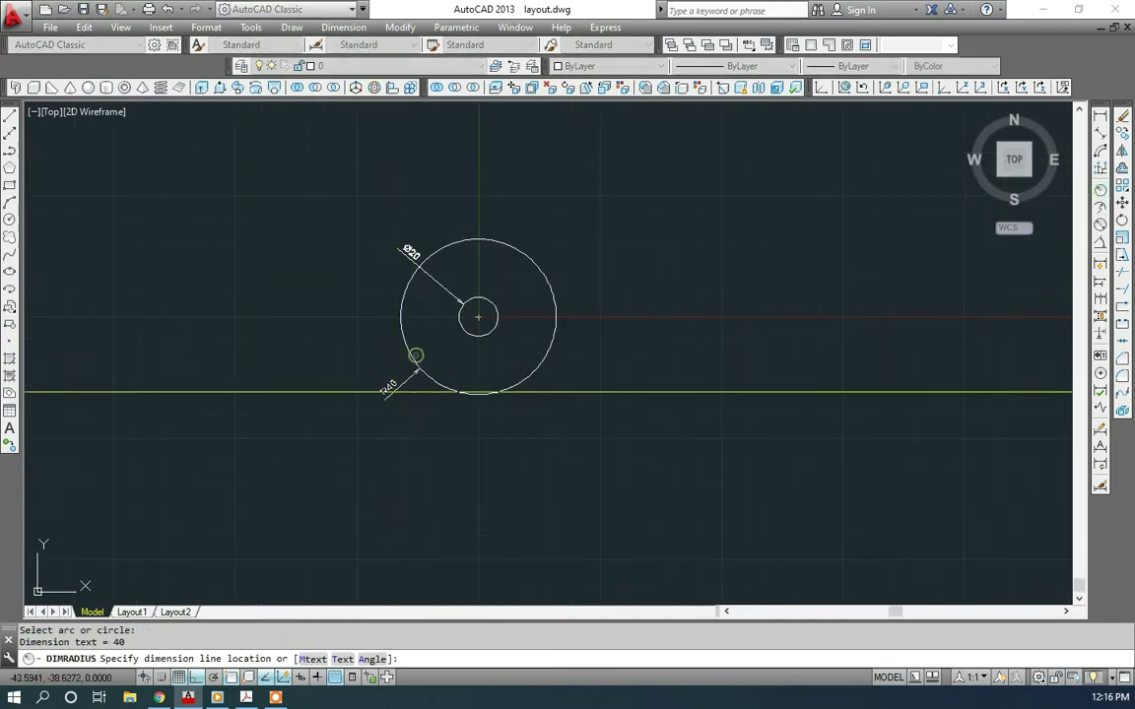
scroll(392, 391, "up", 3)
left_click(391, 375)
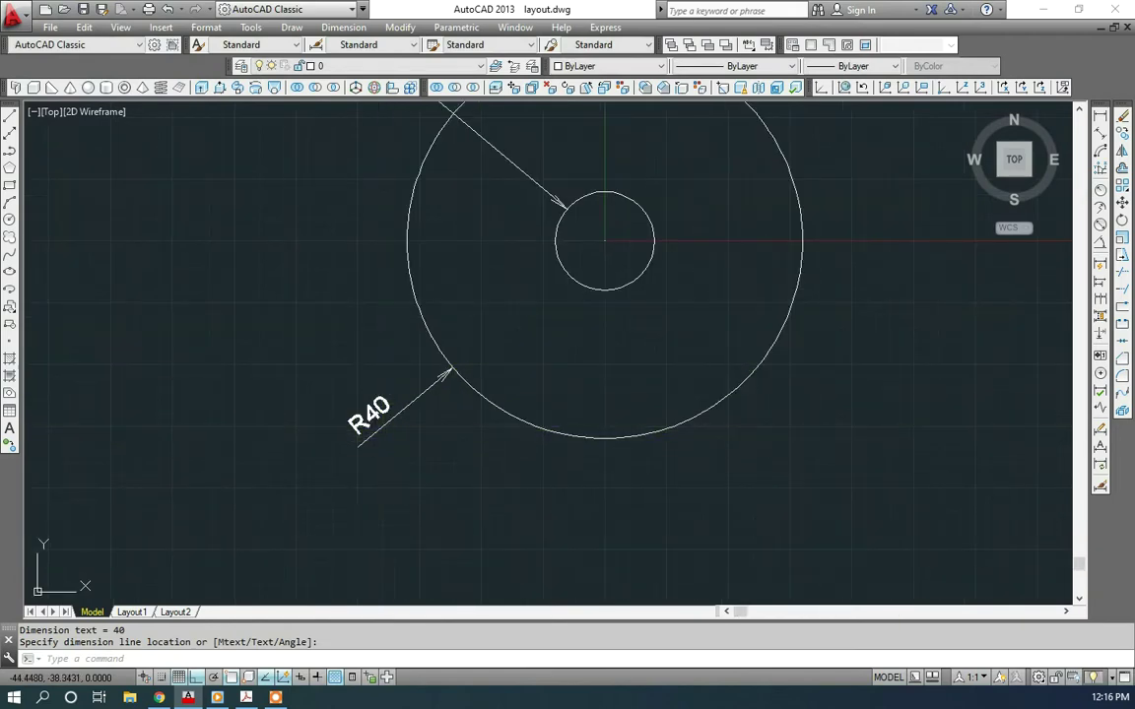
scroll(418, 285, "down", 1)
Step: Inspect the R40 dimension's measurement in Quick Properties
left_click(372, 430)
right_click(370, 430)
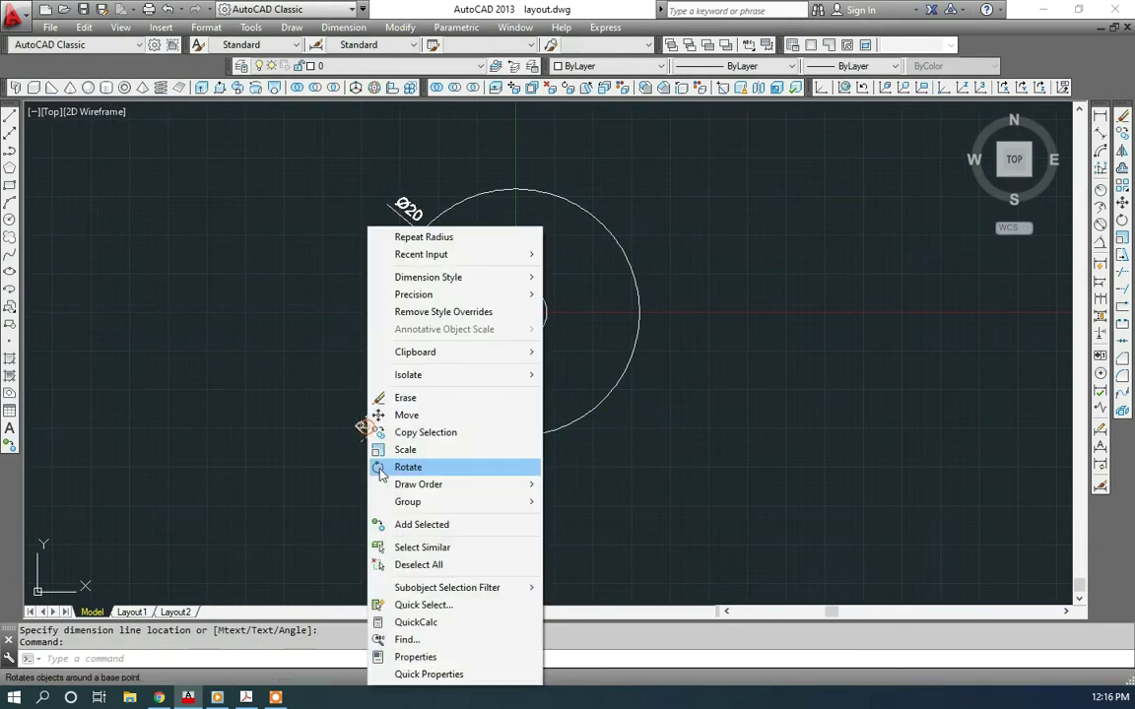
left_click(357, 497)
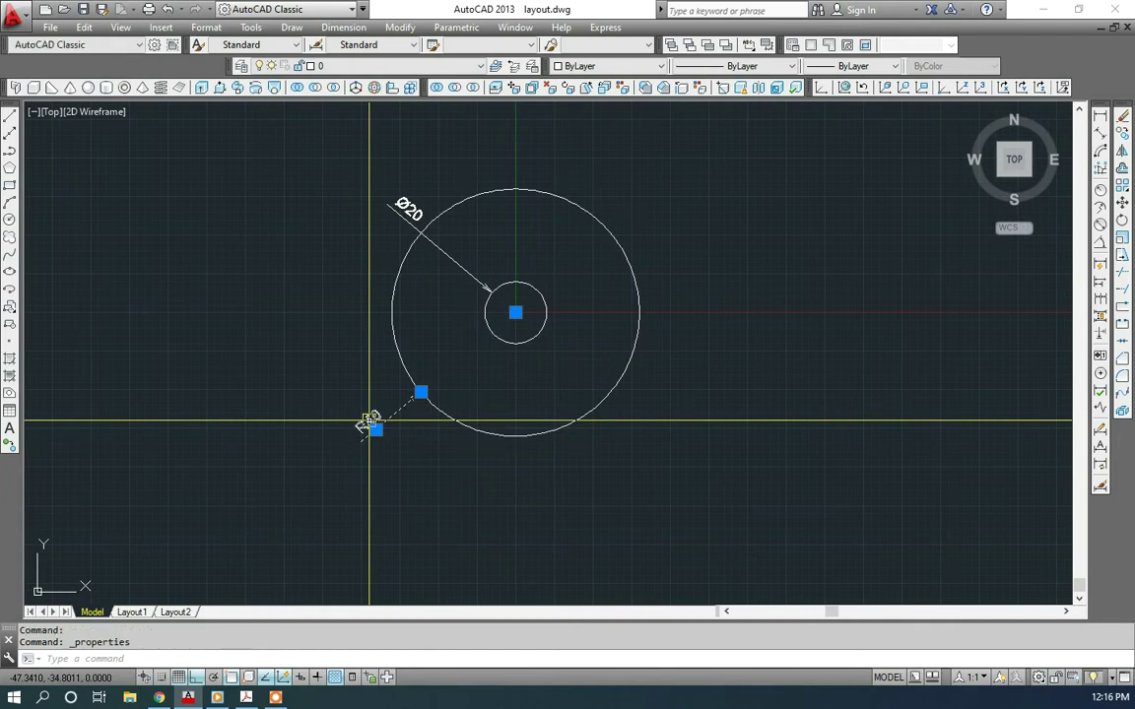
right_click(381, 426)
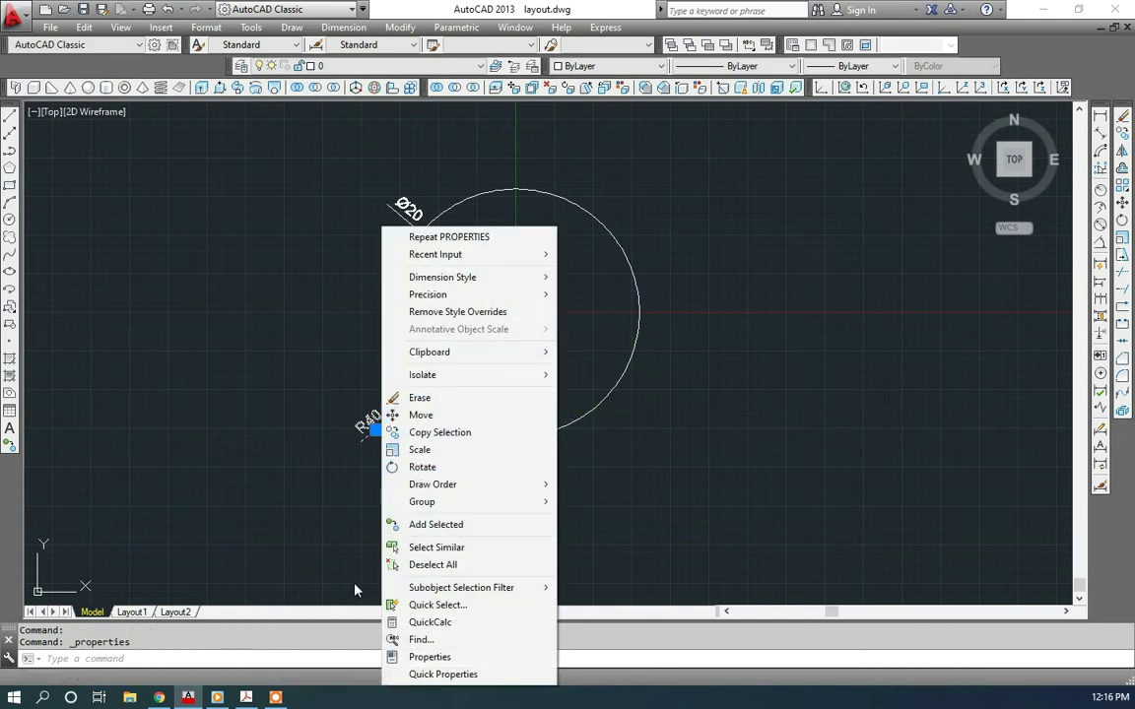
left_click(443, 674)
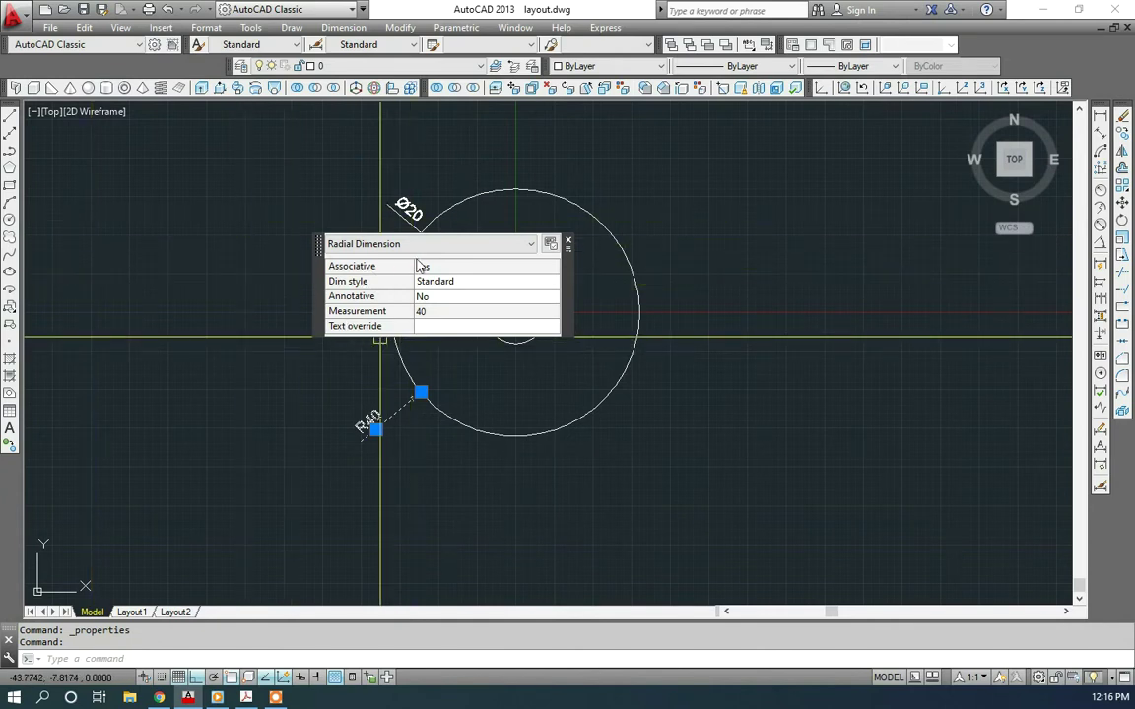
left_click(378, 314)
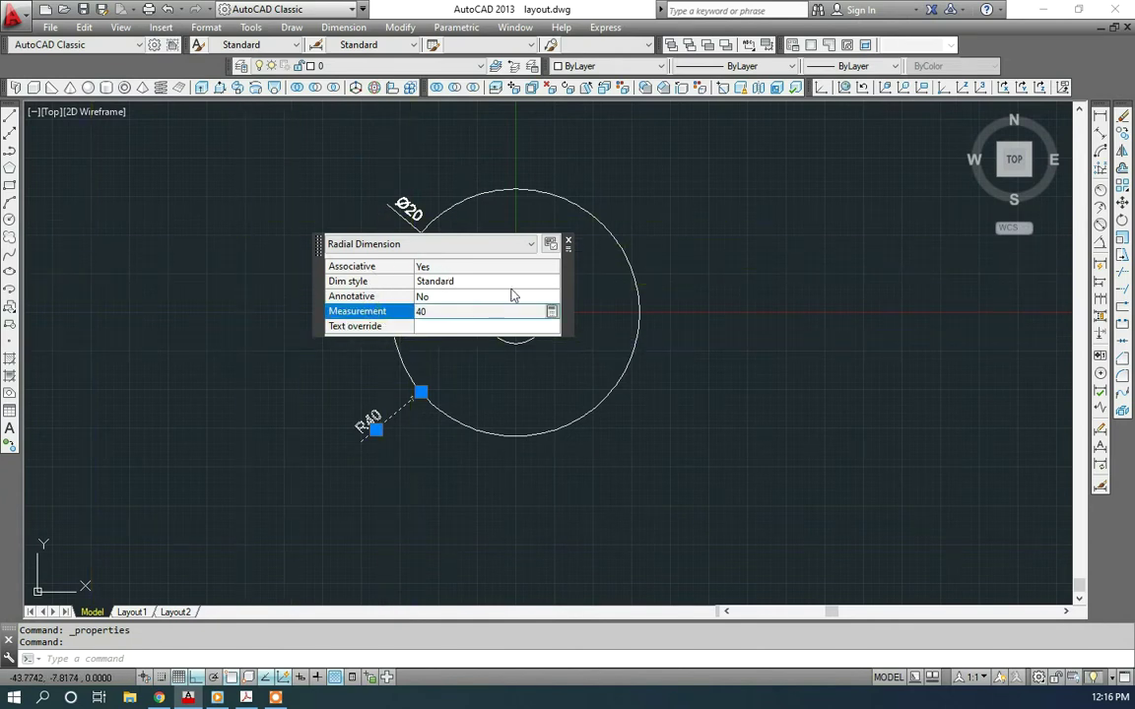
left_click(567, 241)
Step: Set the R40 dimension's Fit > Dim line forced to On in Properties
right_click(388, 422)
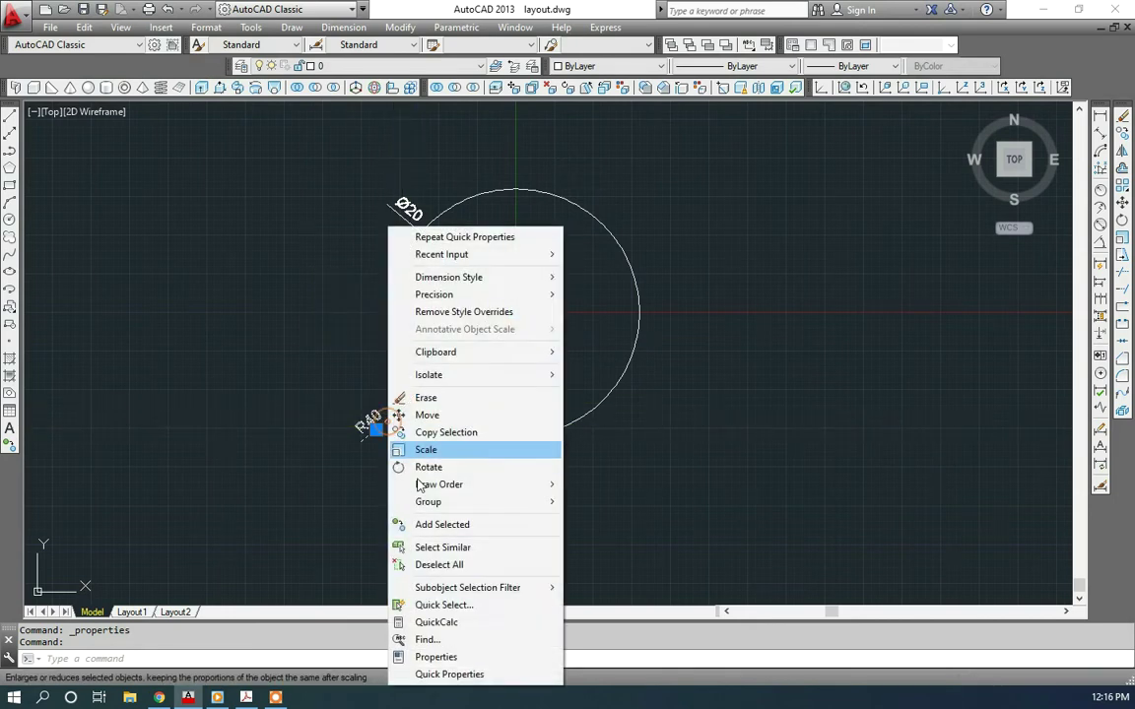
left_click(431, 656)
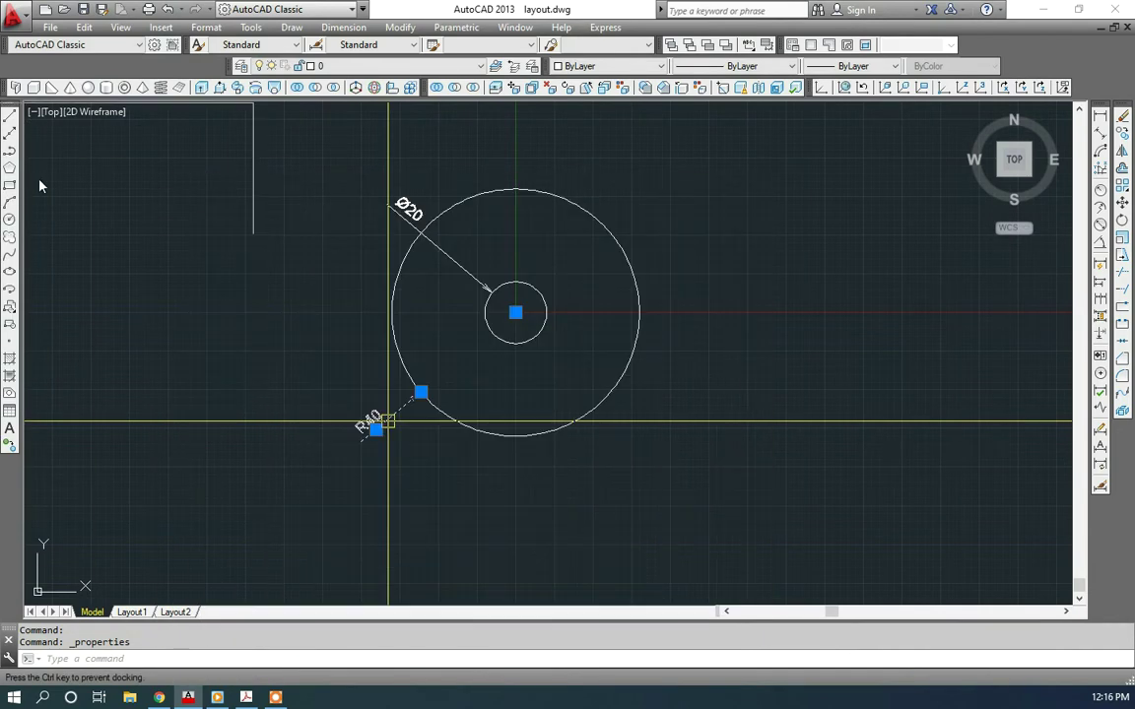
left_click_drag(35, 161, 114, 212)
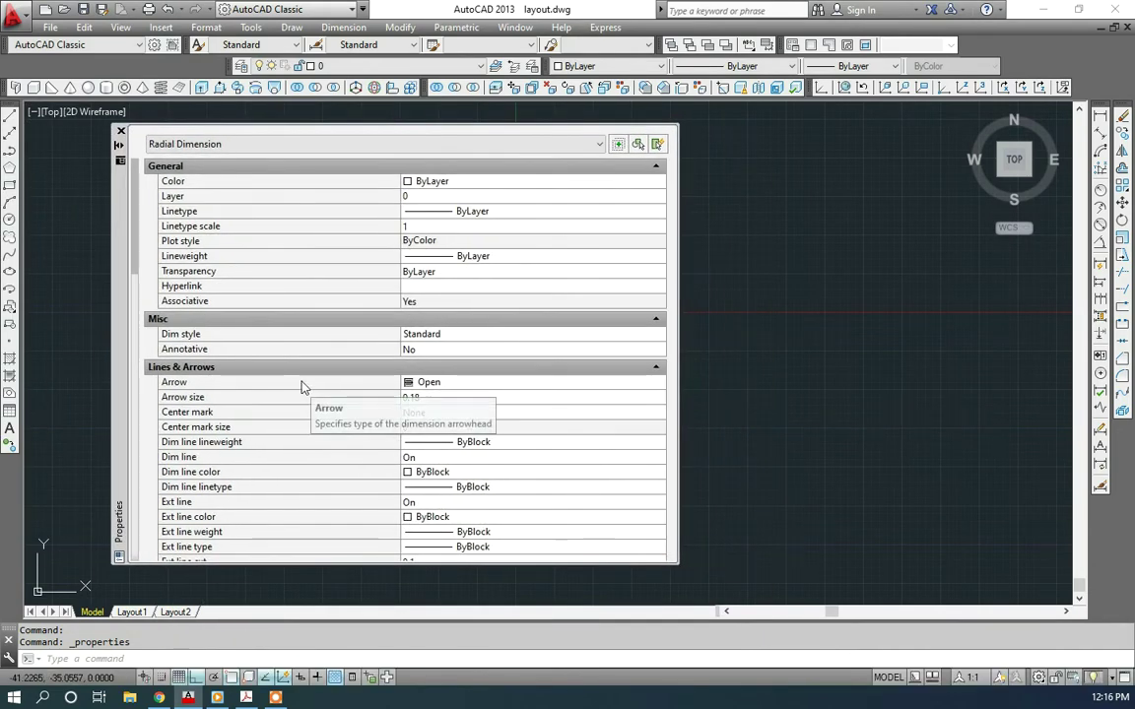
scroll(303, 387, "down", 5)
scroll(295, 390, "down", 5)
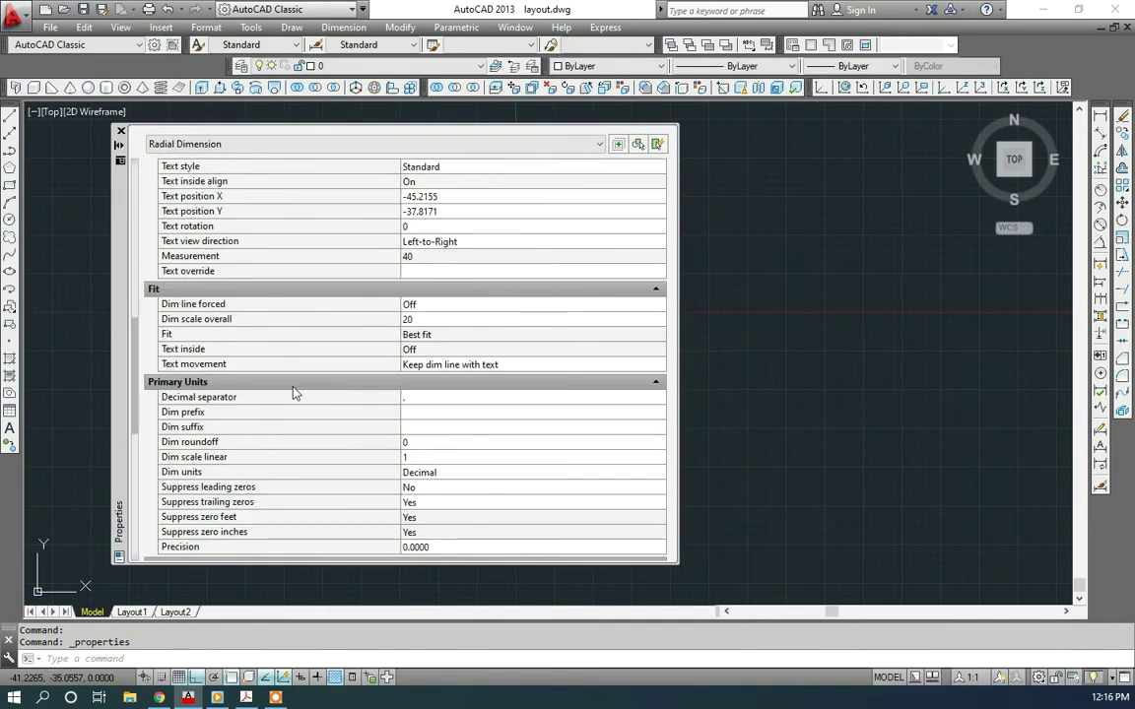
left_click(197, 304)
left_click(451, 307)
left_click(409, 319)
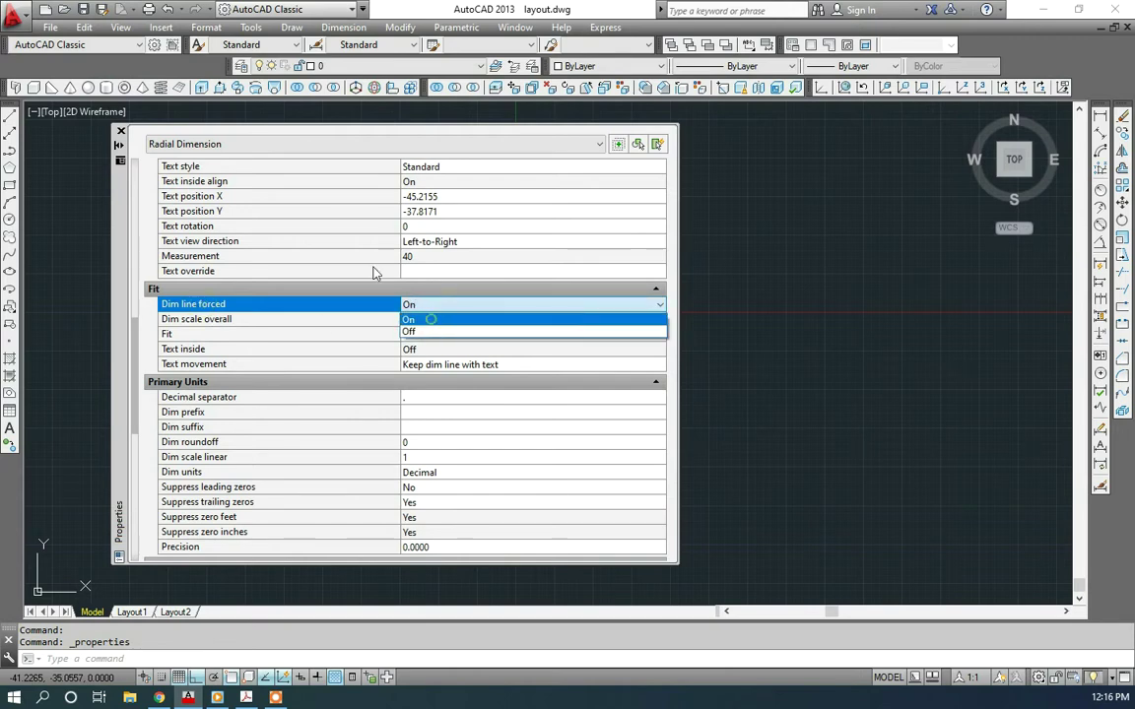
left_click(120, 132)
key("Escape")
scroll(443, 393, "up", 2)
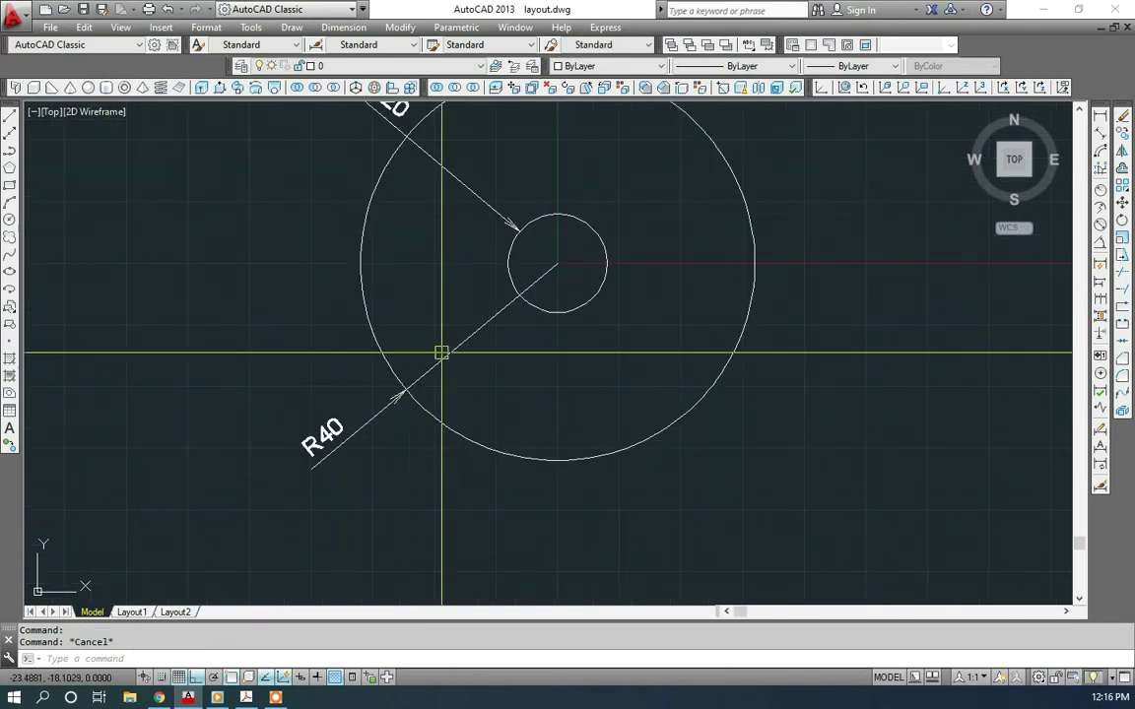
scroll(440, 350, "up", 1)
left_click(440, 352)
middle_click_drag(369, 464, 266, 524)
Step: Add a horizontal 110 linear dimension from the circle centre, placed below the circles
key("Escape")
scroll(297, 443, "down", 2)
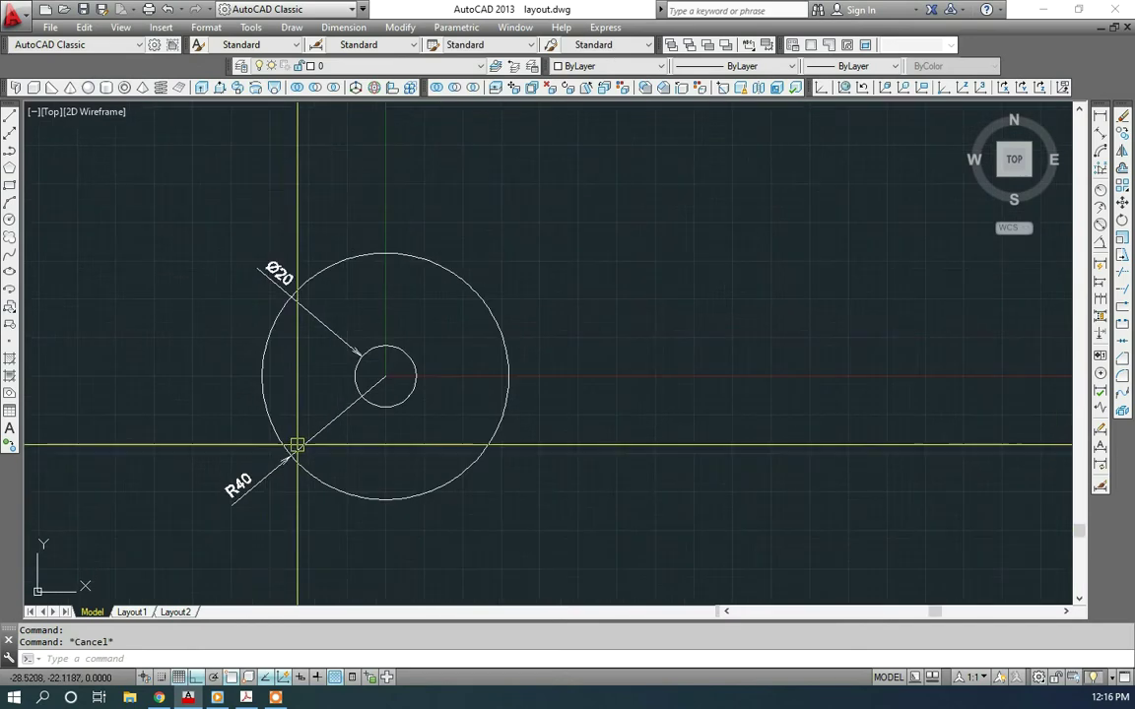
middle_click_drag(309, 452, 317, 441)
mouse_move(406, 415)
middle_mouse_down()
mouse_move(400, 400)
mouse_move(361, 430)
middle_mouse_up()
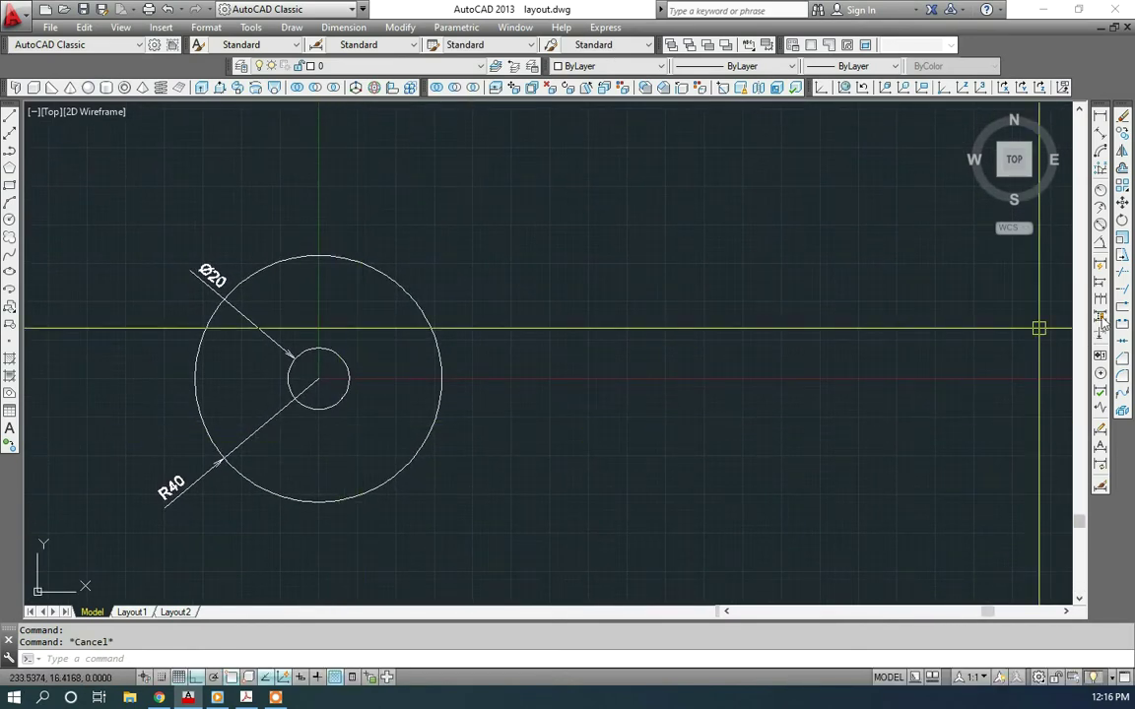
left_click(1100, 118)
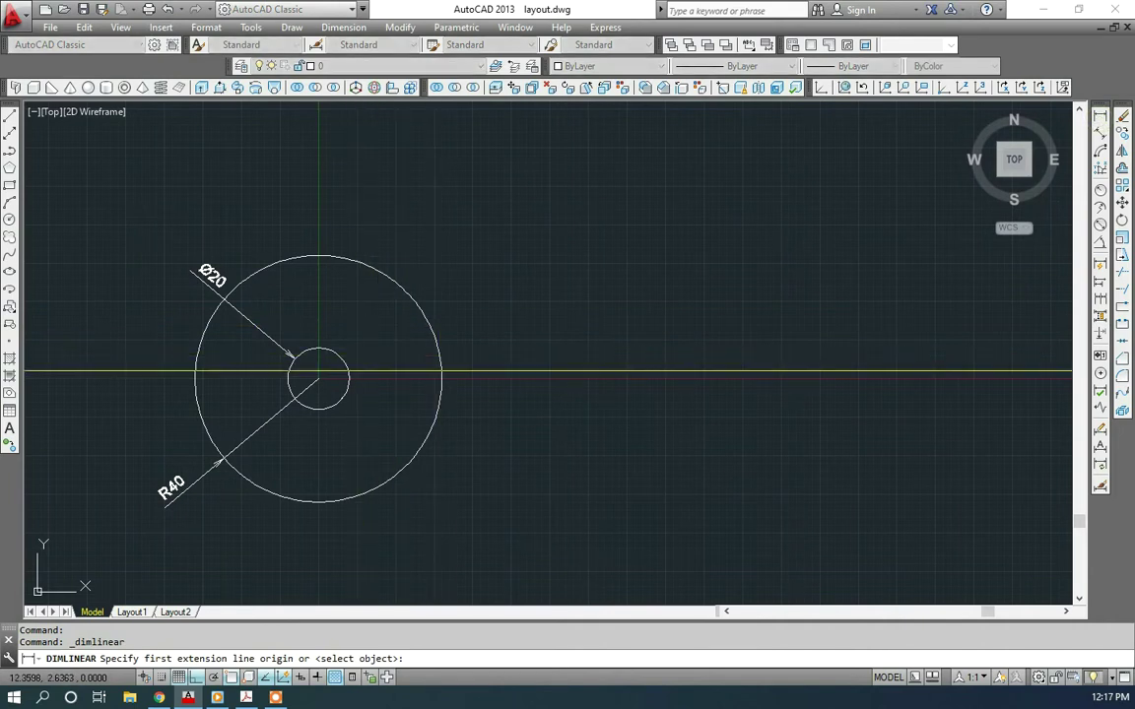
left_click(318, 378)
type("110\\")
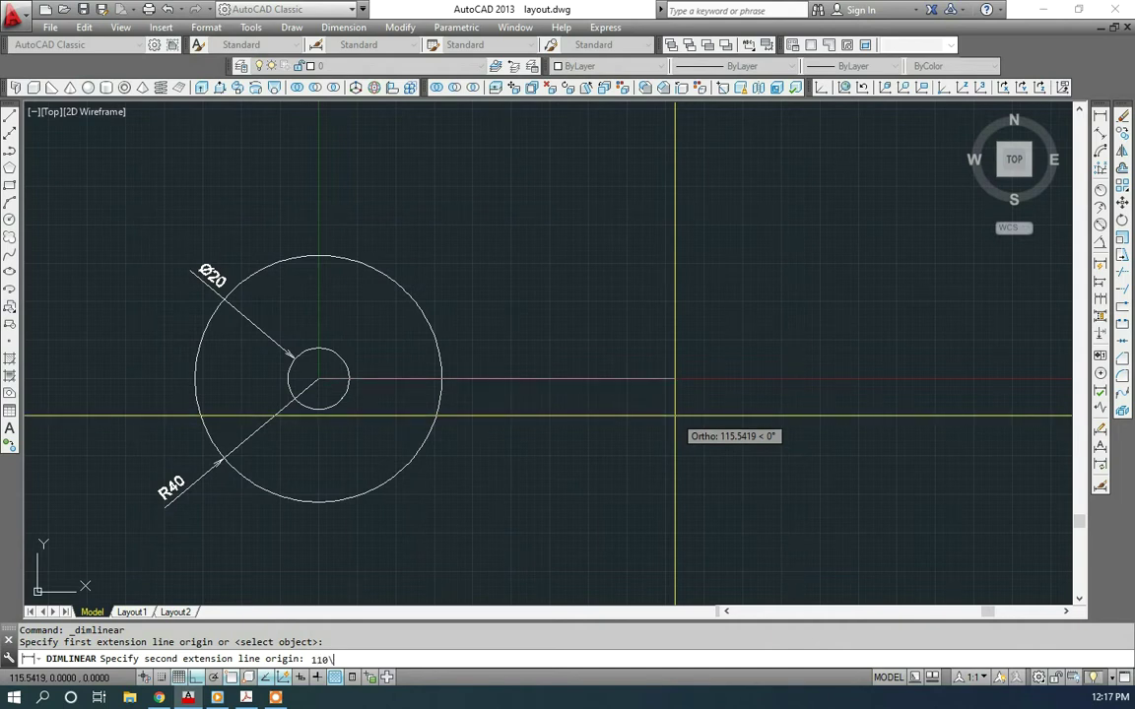
key("Return")
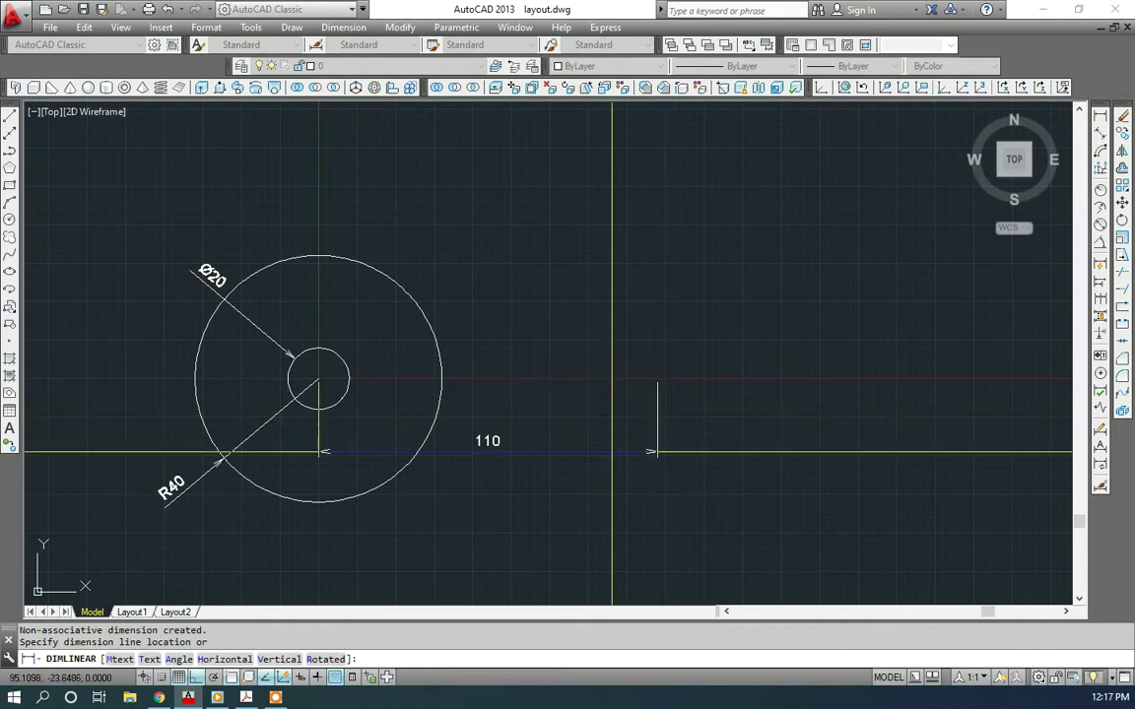
left_click(460, 552)
middle_click_drag(613, 436, 588, 435)
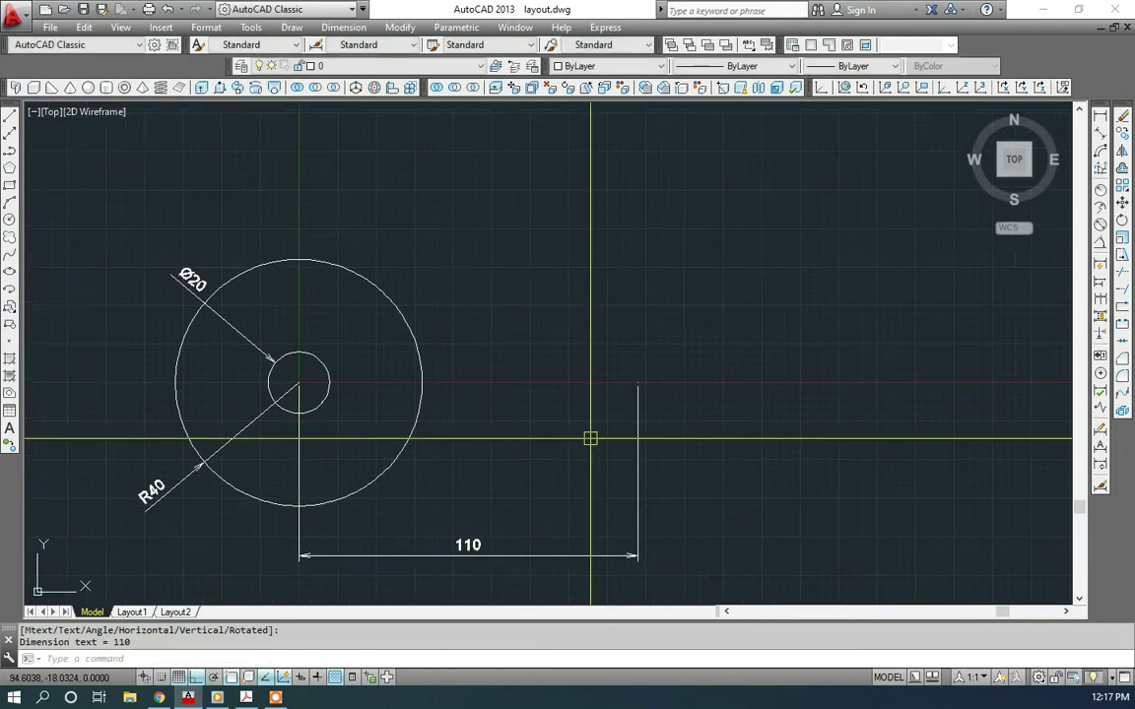
middle_click_drag(636, 347, 629, 337)
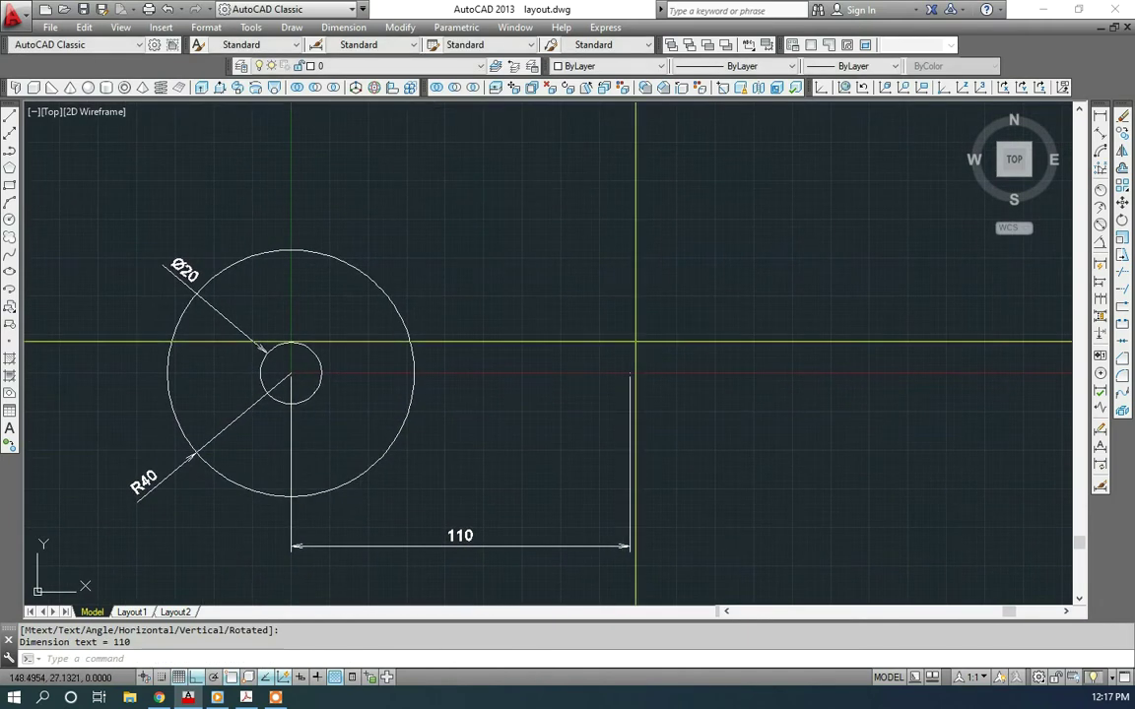
left_click(1101, 119)
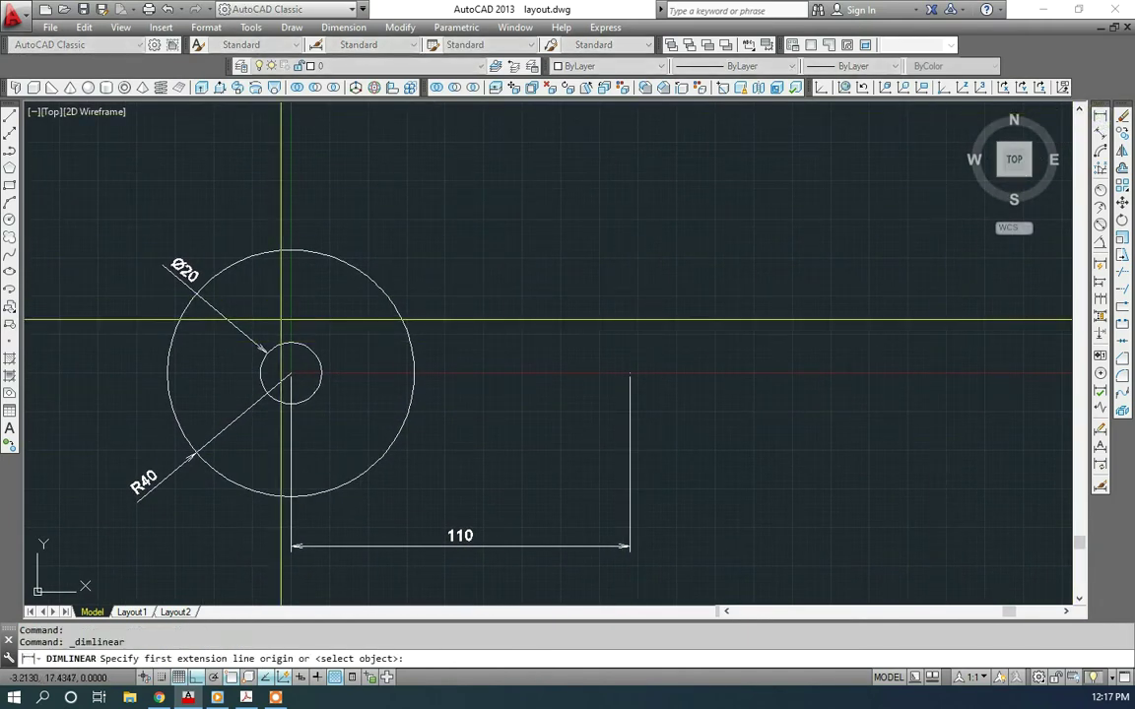
Step: Add a vertical 16 linear dimension from the circle centre, placed at the right
left_click(292, 374)
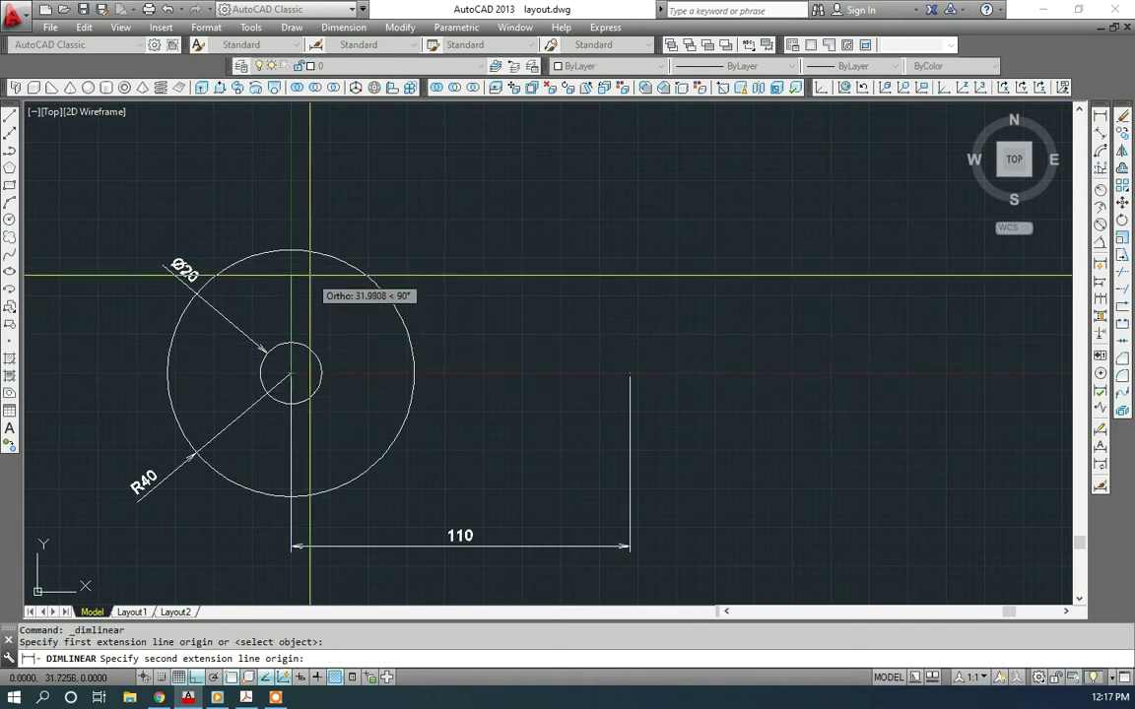
type("16")
key("Return")
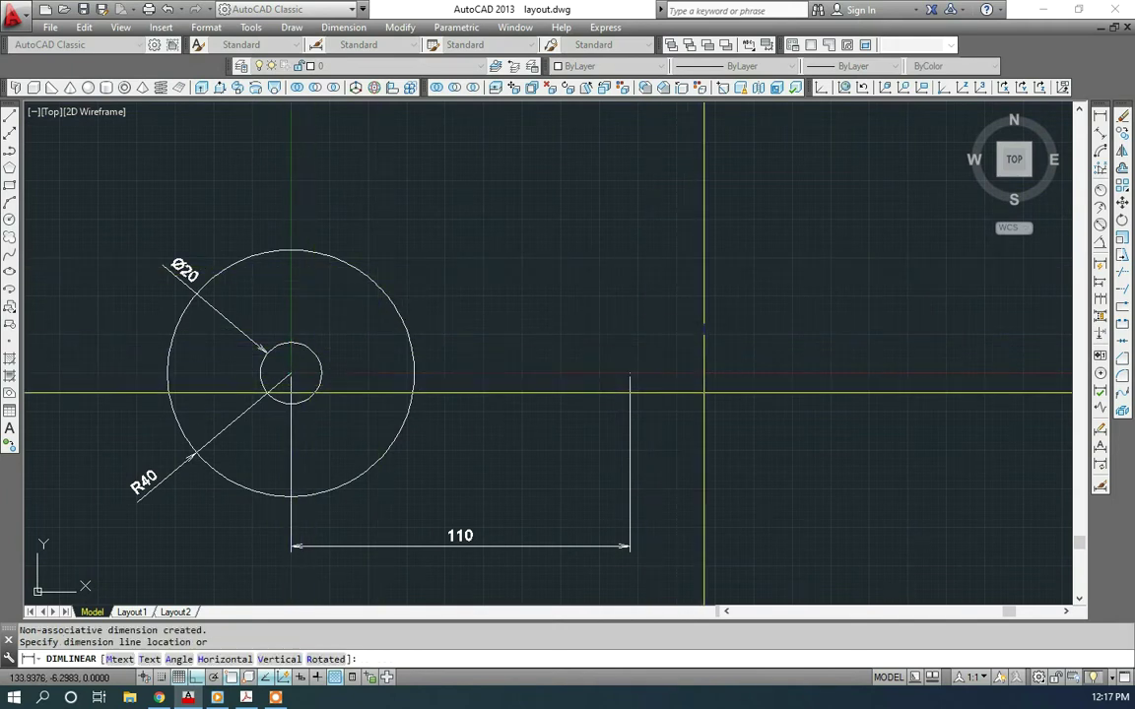
left_click(707, 389)
Step: Adjust the 16 dimension's grips, moving its top point leftward
left_click(532, 324)
left_click(292, 324)
left_click(577, 324)
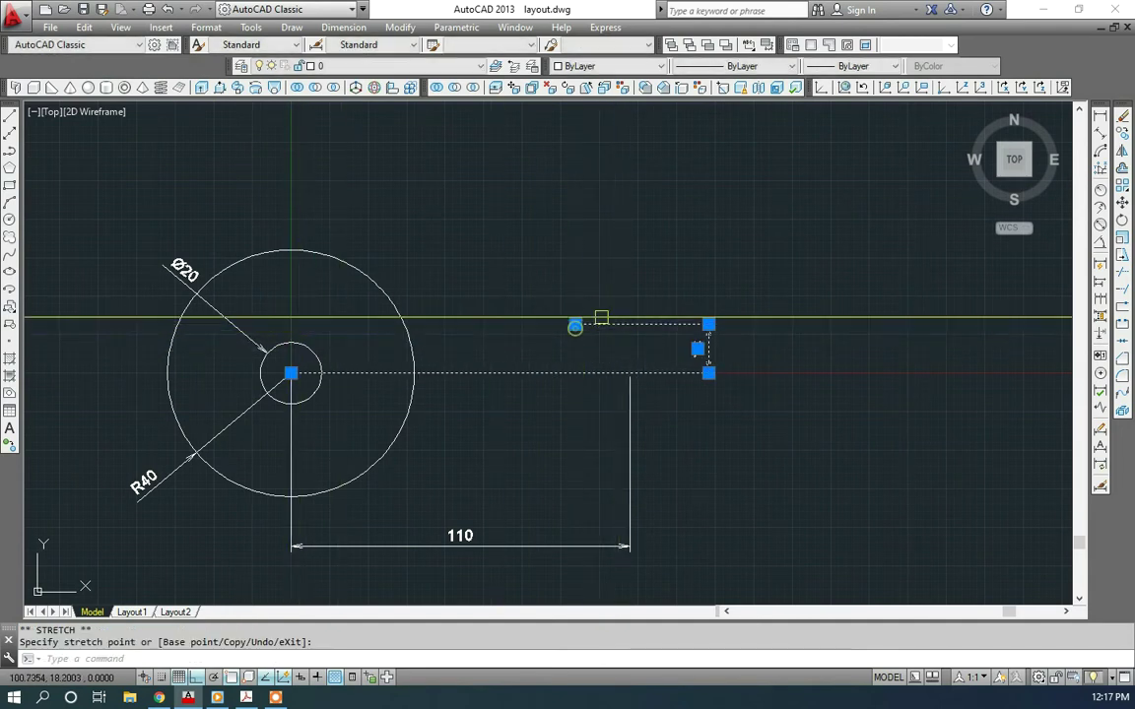
key("Escape")
scroll(603, 317, "up", 2)
key("Escape")
middle_click_drag(592, 451, 560, 452)
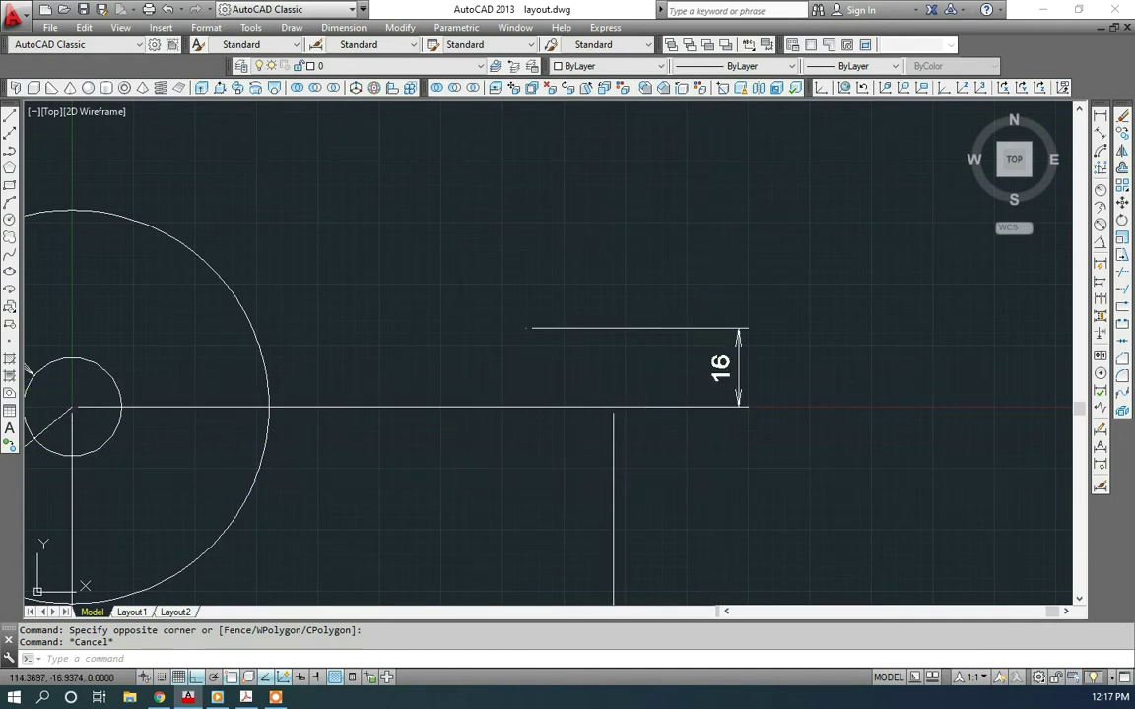
left_click(601, 406)
left_click(613, 406)
key("Escape")
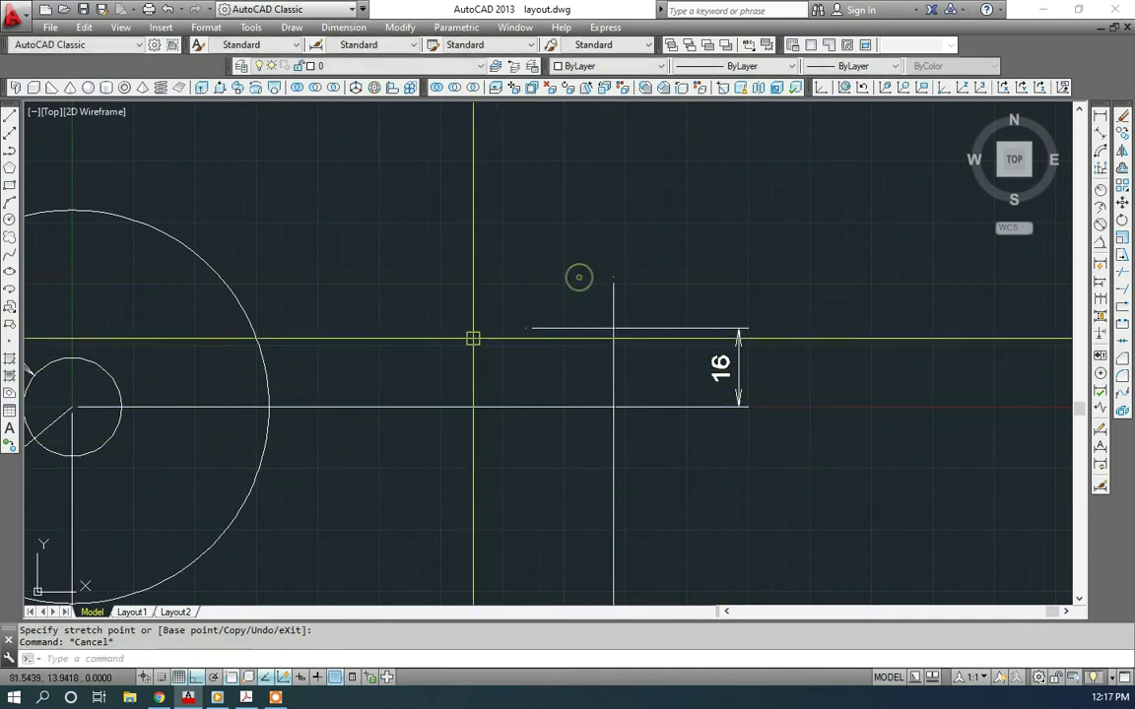
Step: Reframe the drawing and bring up the gg.pdf reference drawing
scroll(468, 394, "down", 2)
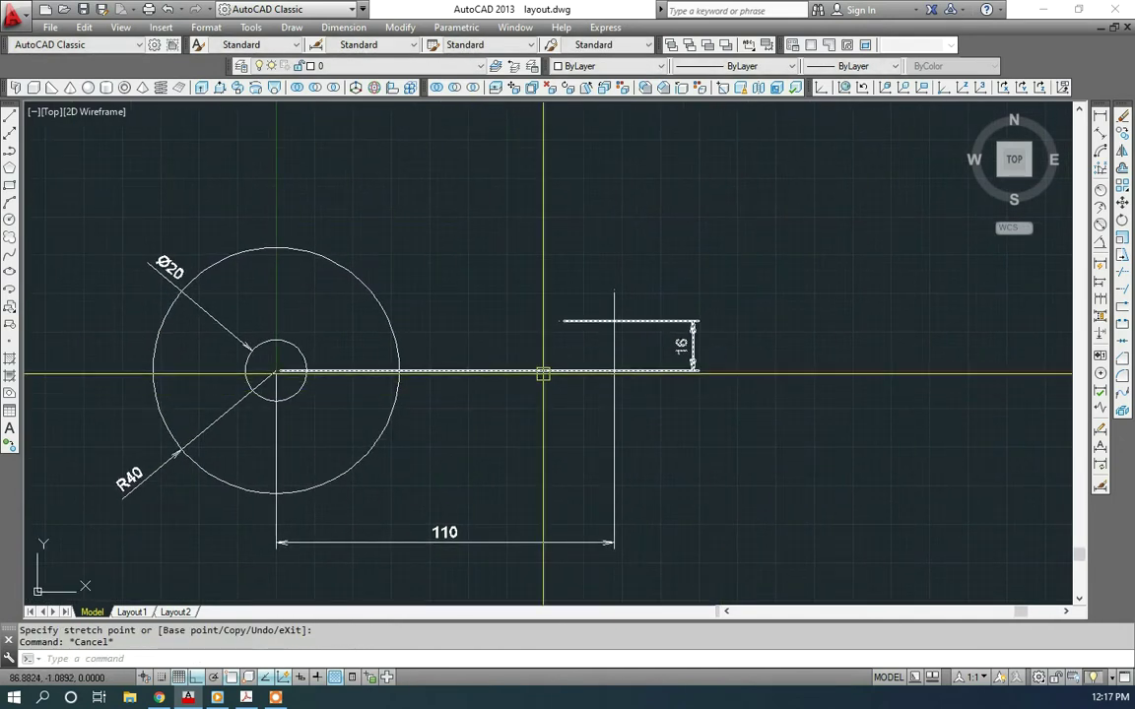
scroll(621, 374, "up", 2)
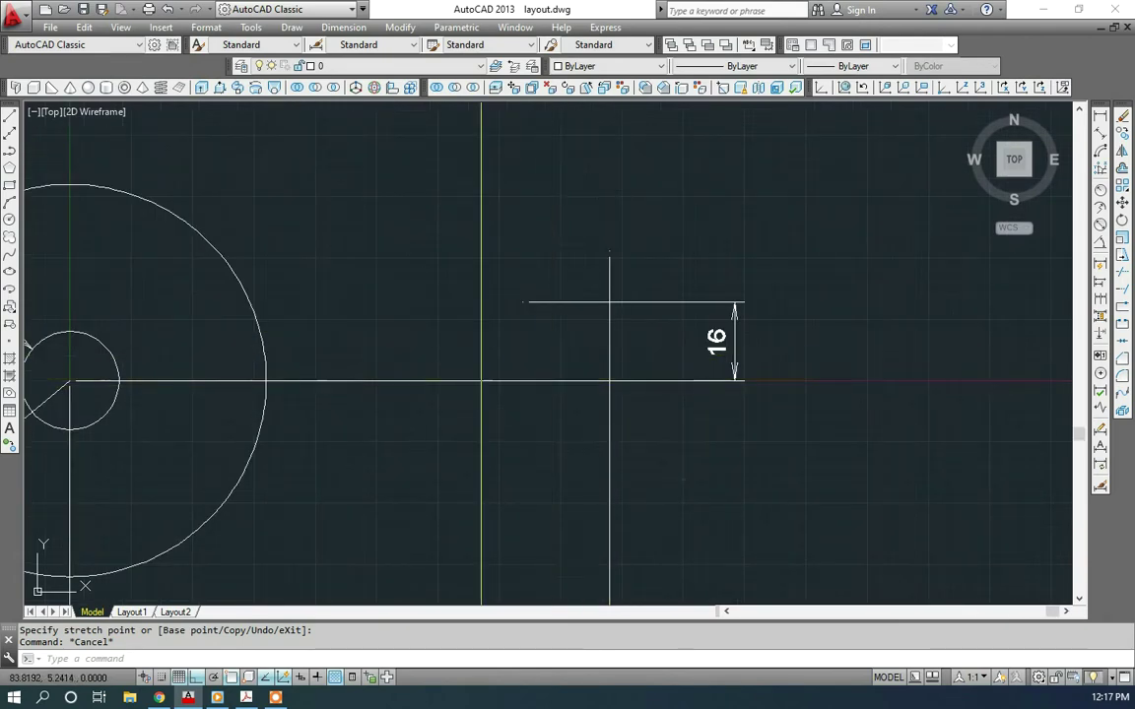
scroll(481, 380, "down", 3)
scroll(586, 314, "up", 2)
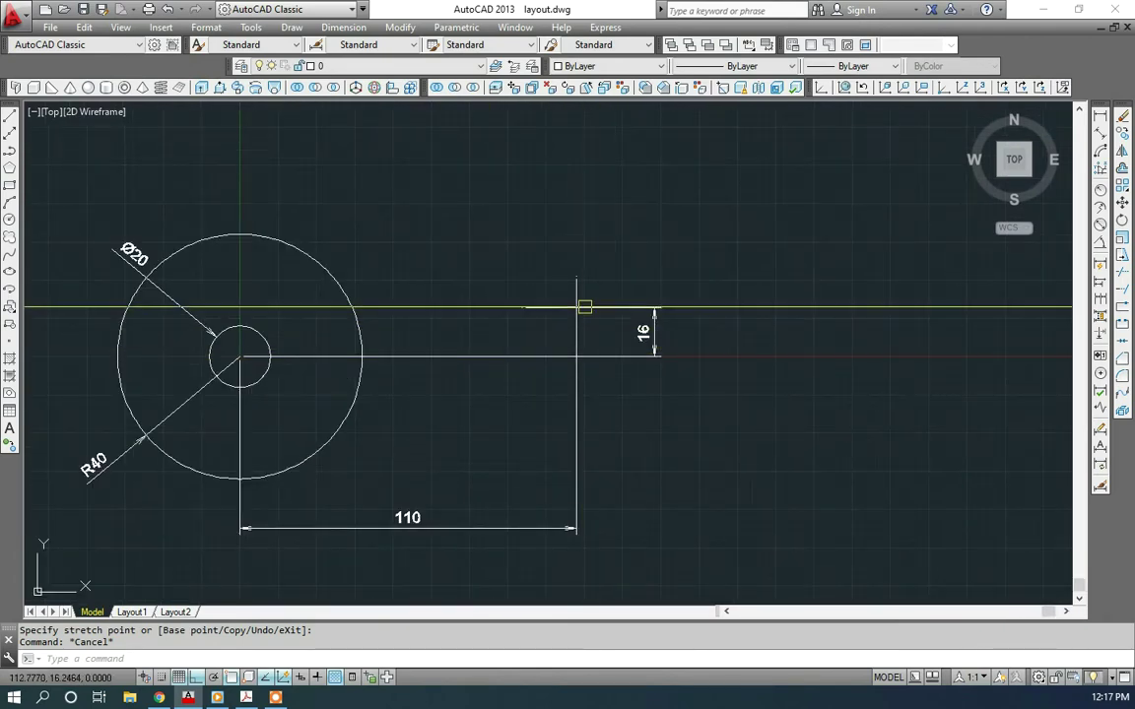
middle_click_drag(207, 410, 304, 406)
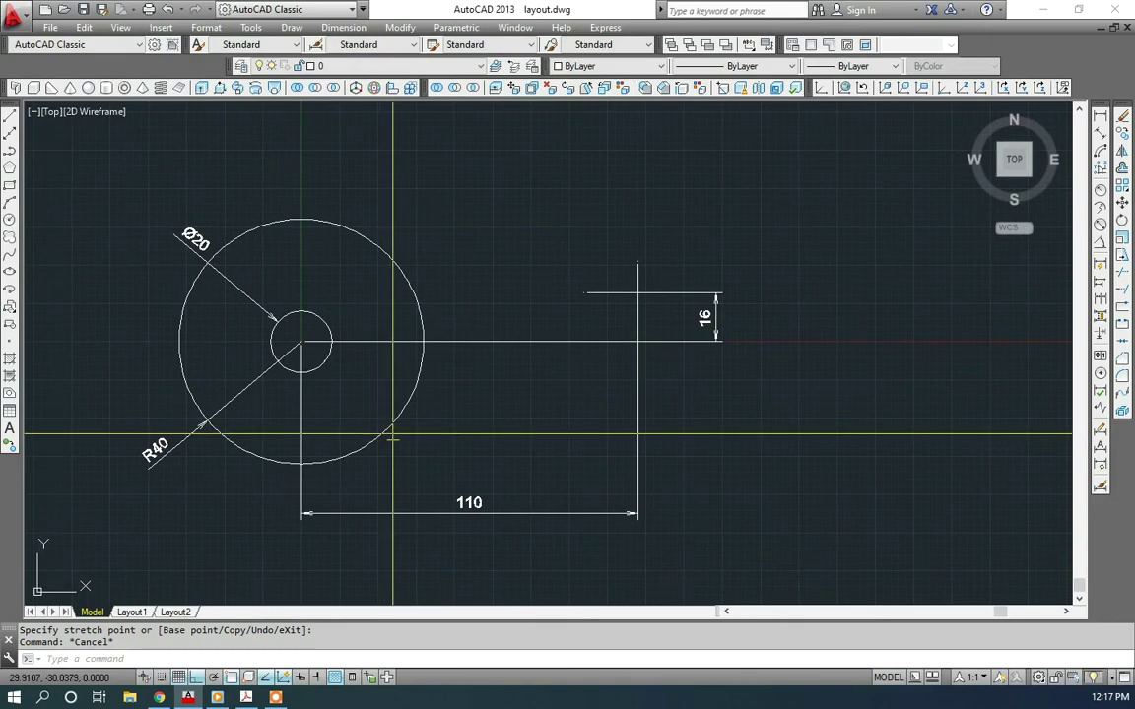
left_click(241, 698)
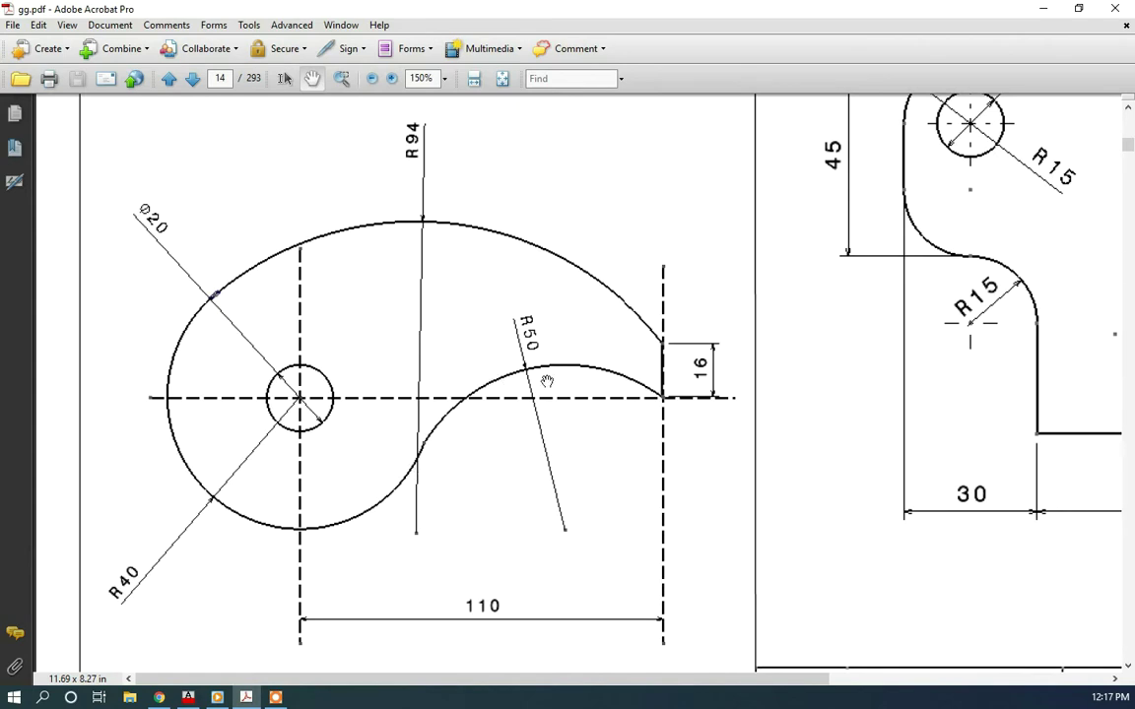
Step: Minimise Acrobat to return to layout.dwg in AutoCAD
left_click(1059, 10)
middle_click_drag(445, 355, 475, 366)
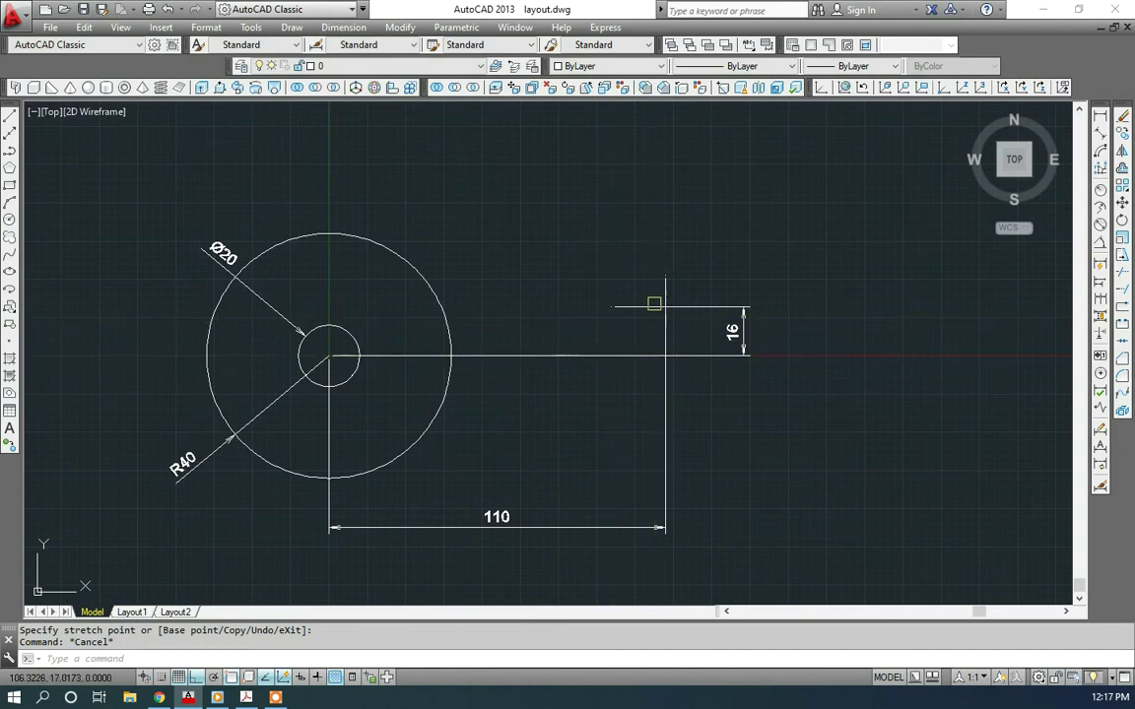
Step: Draw a large circle of radius 94
middle_click_drag(451, 345, 451, 354)
type("c")
key("Return")
left_click(509, 291)
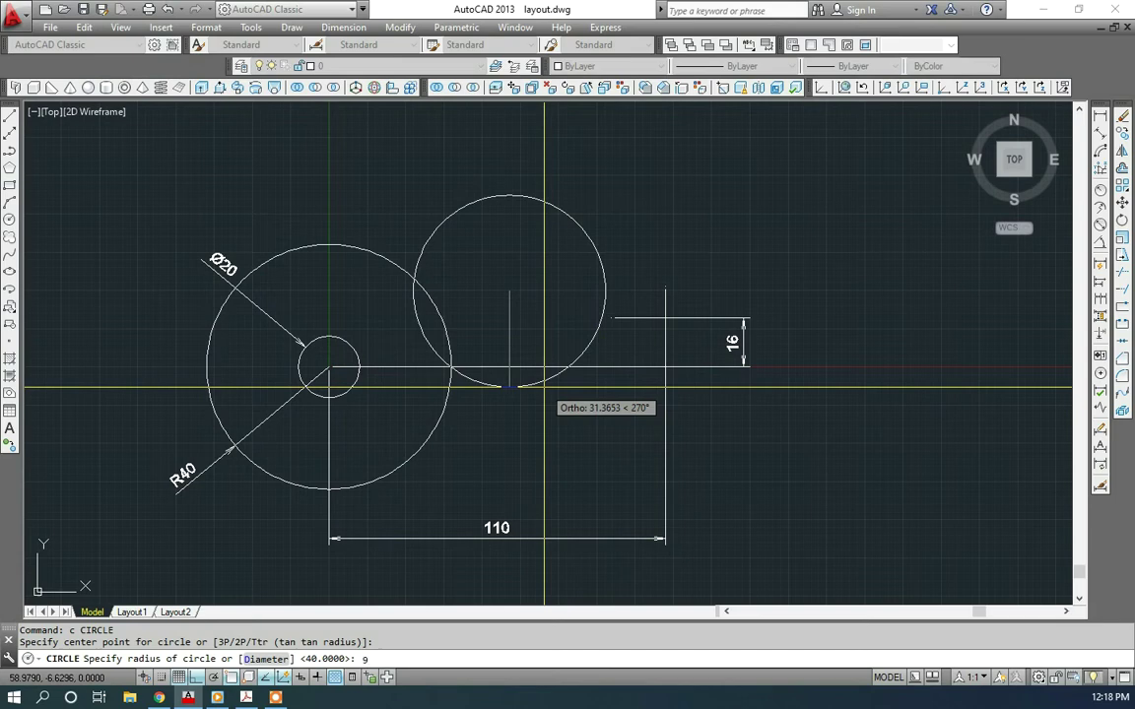
type("4")
key("Return")
Step: Move the R94 circle so it sweeps around the circles and the 16 dimension
scroll(545, 387, "down", 2)
left_click(600, 154)
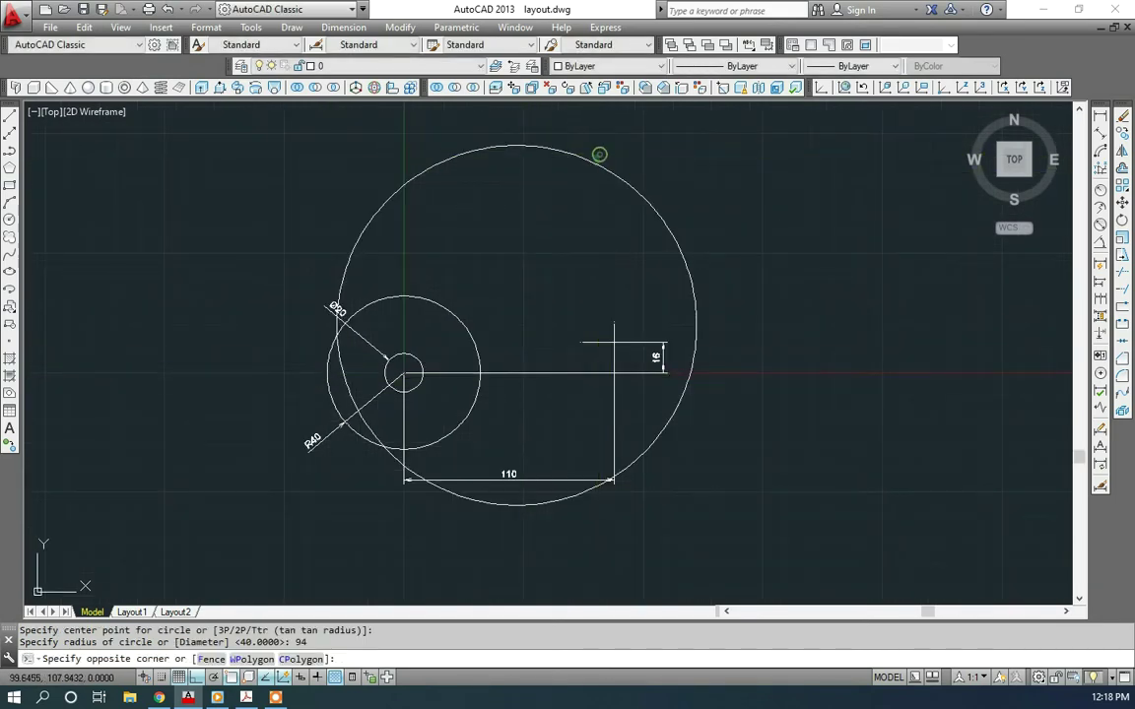
left_click(527, 236)
middle_click_drag(535, 244, 493, 299)
type("m")
key("Return")
left_click(557, 248)
left_click(505, 349)
scroll(508, 306, "up", 3)
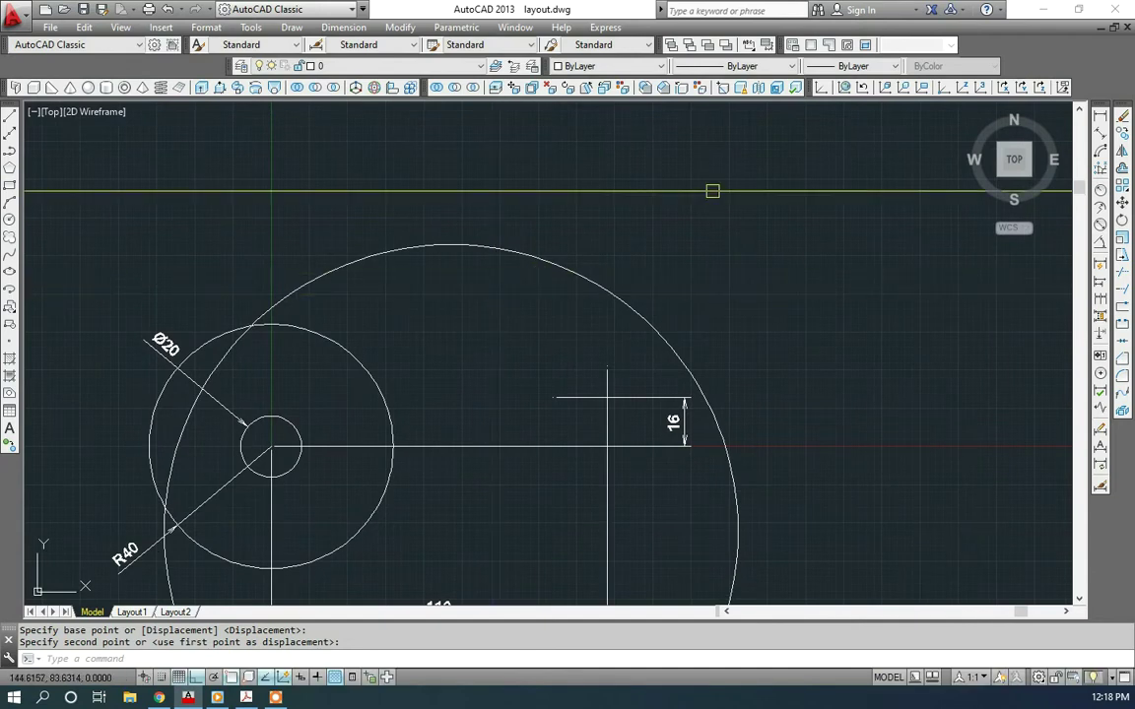
mouse_move(1014, 160)
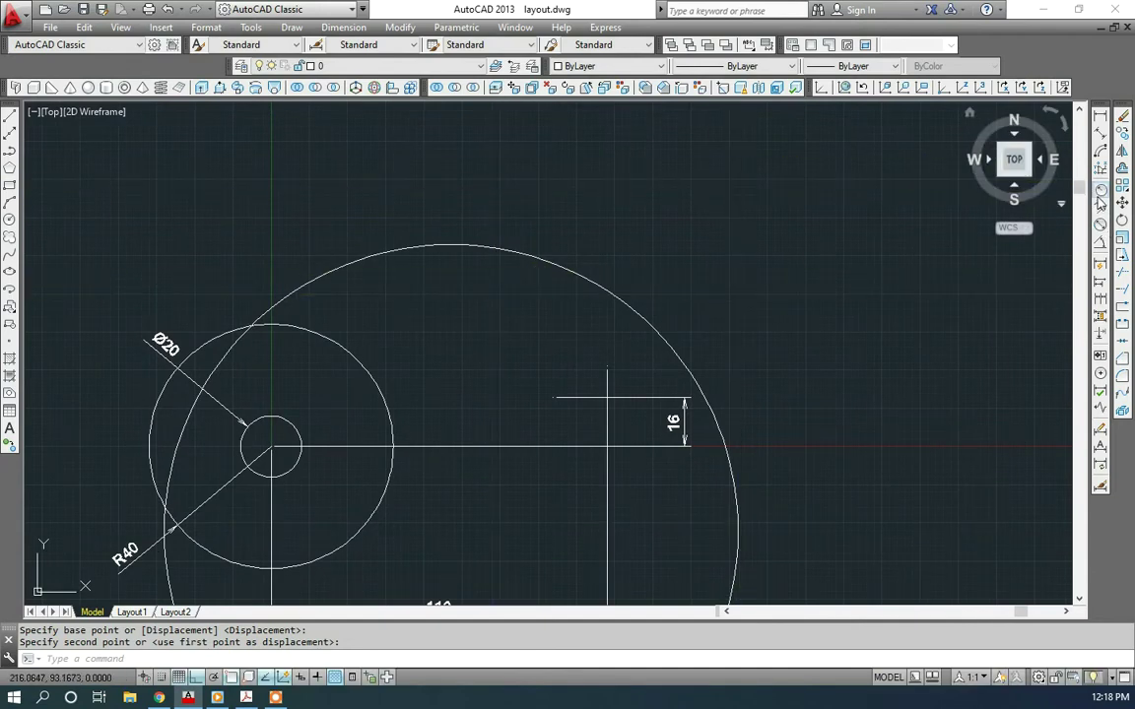
Step: Start a radius dimension on the R94 circle, then cancel it
left_click(1100, 193)
left_click(540, 255)
scroll(490, 319, "up", 3)
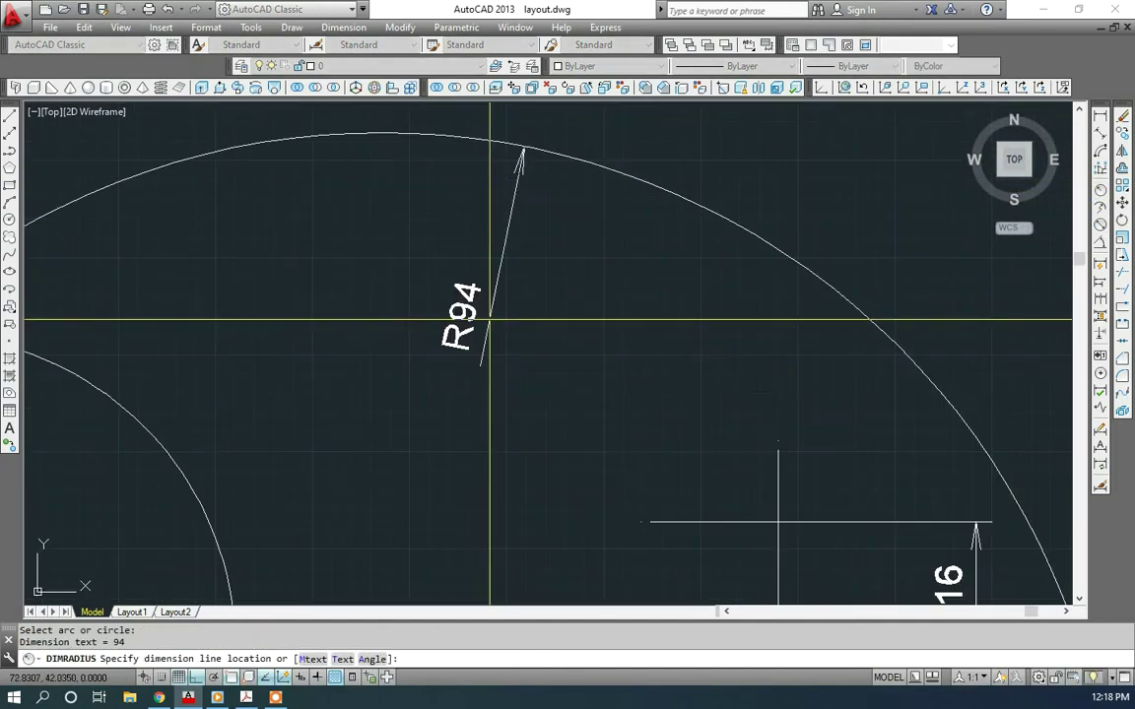
key("Escape")
scroll(484, 320, "down", 3)
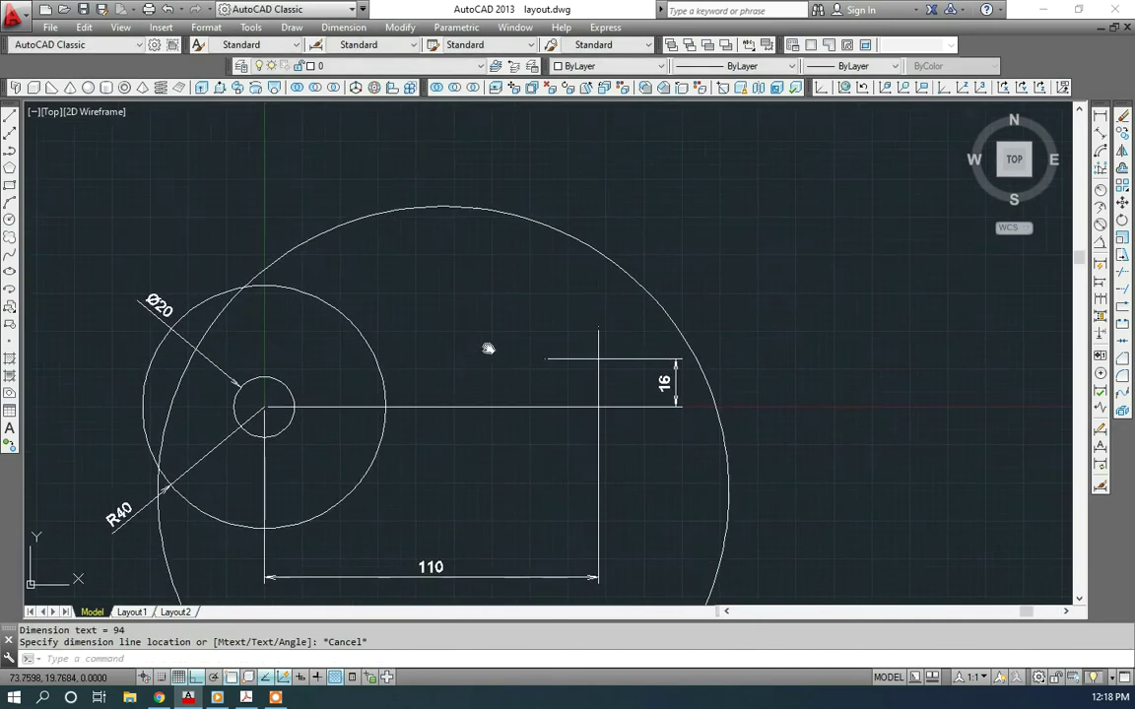
middle_click_drag(487, 348, 487, 323)
Step: Try breaking the large circle, then undo the attempt
left_click(1128, 342)
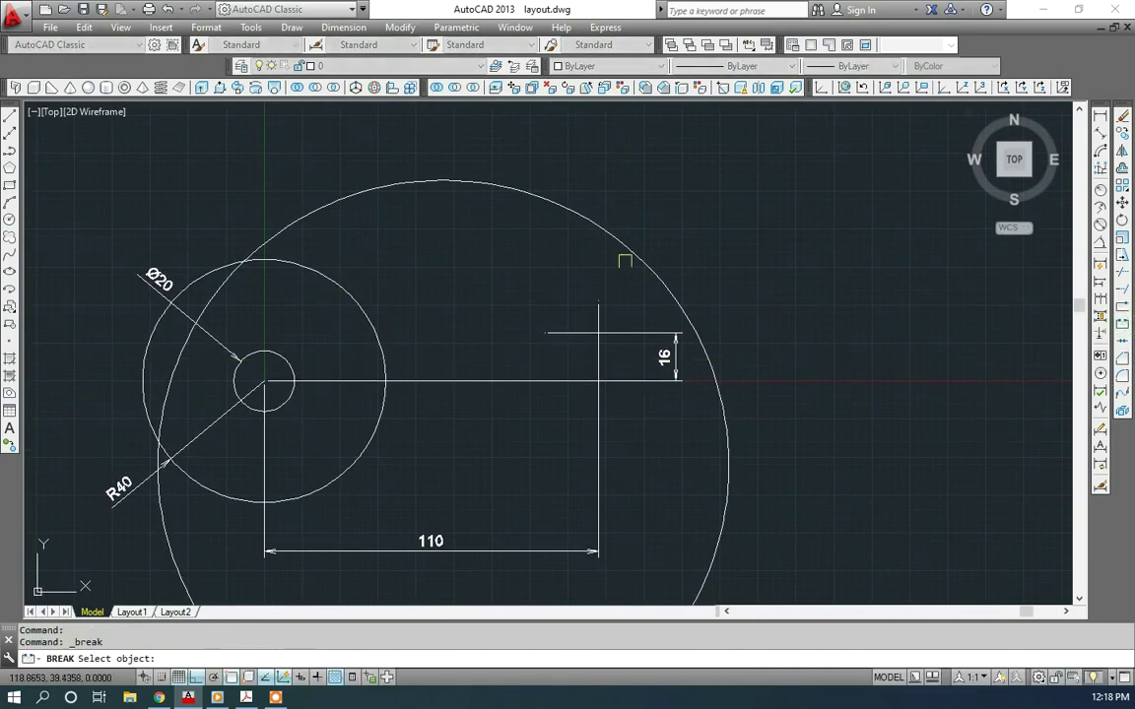
left_click(619, 233)
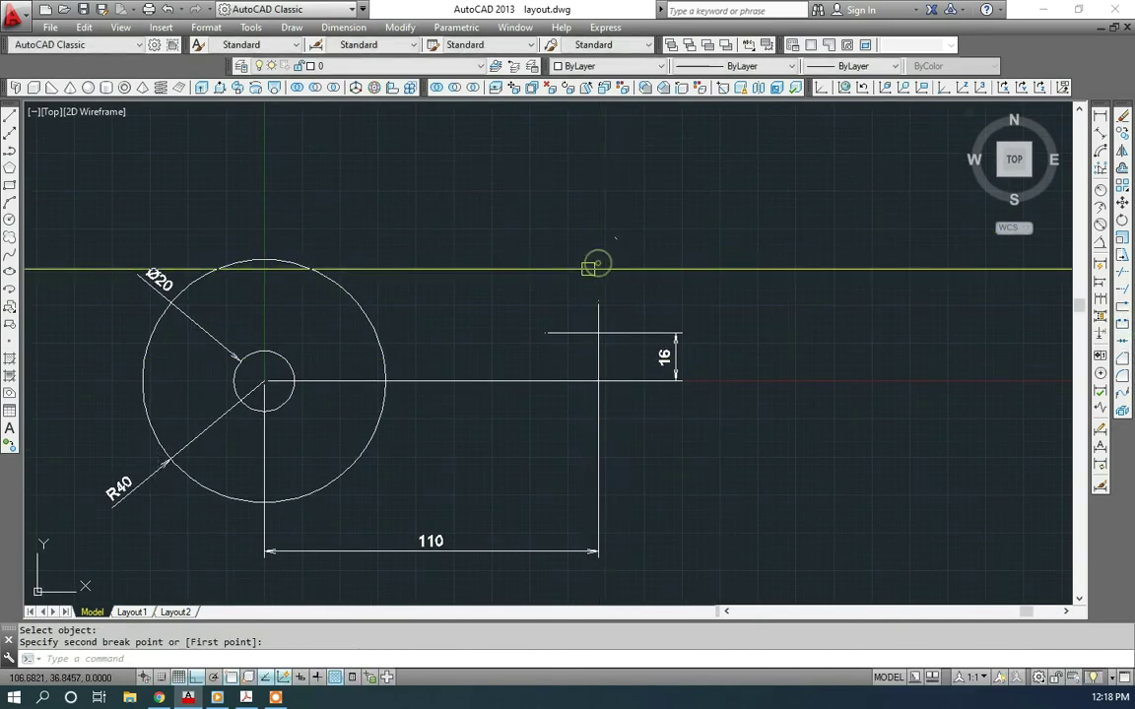
key("ctrl+z")
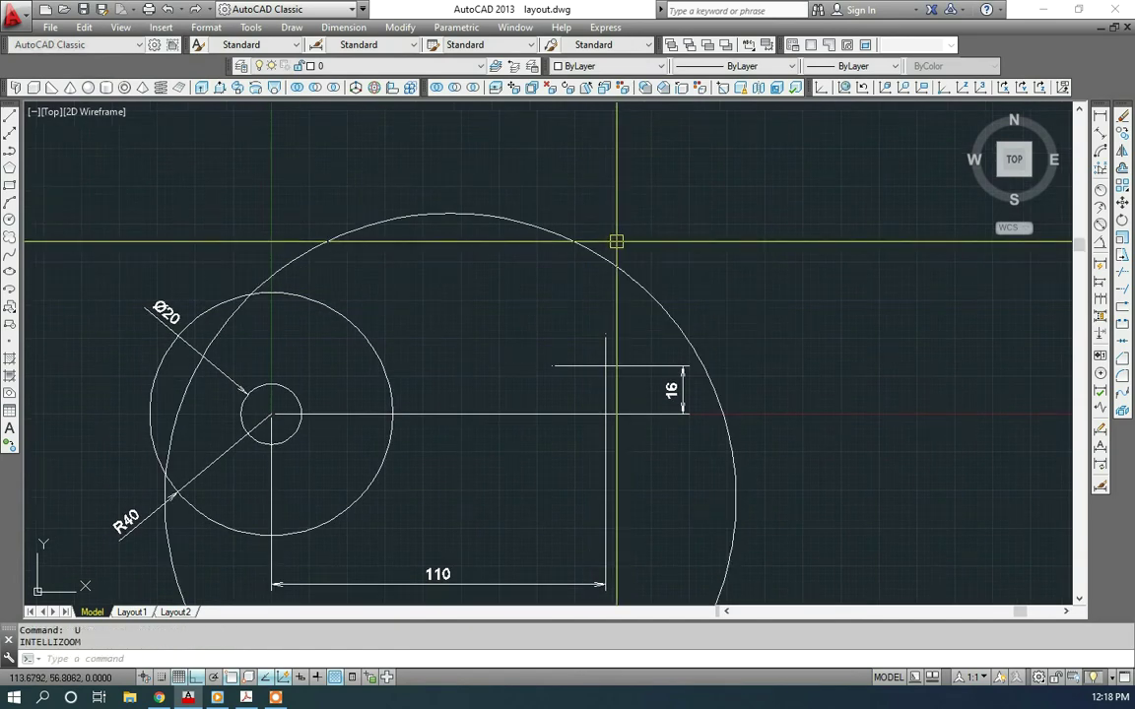
middle_click_drag(689, 316, 671, 331)
scroll(670, 328, "up", 2)
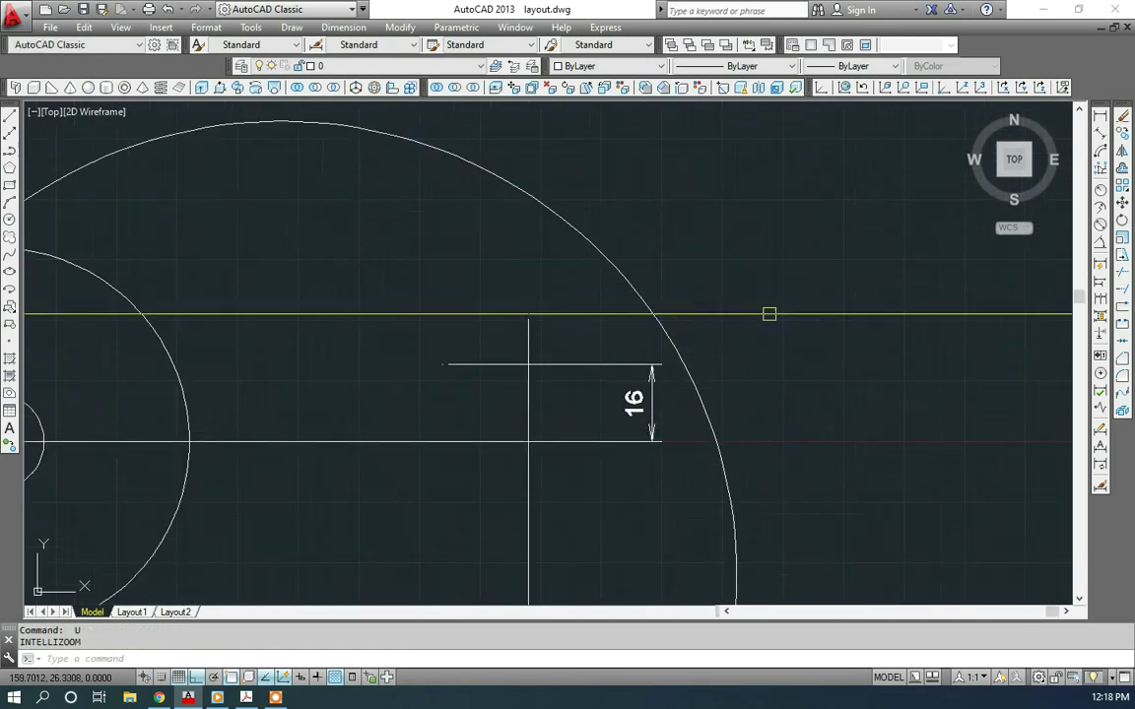
Step: Break the R94 circle at the horizontal line above the 16 dimension
left_click(1128, 342)
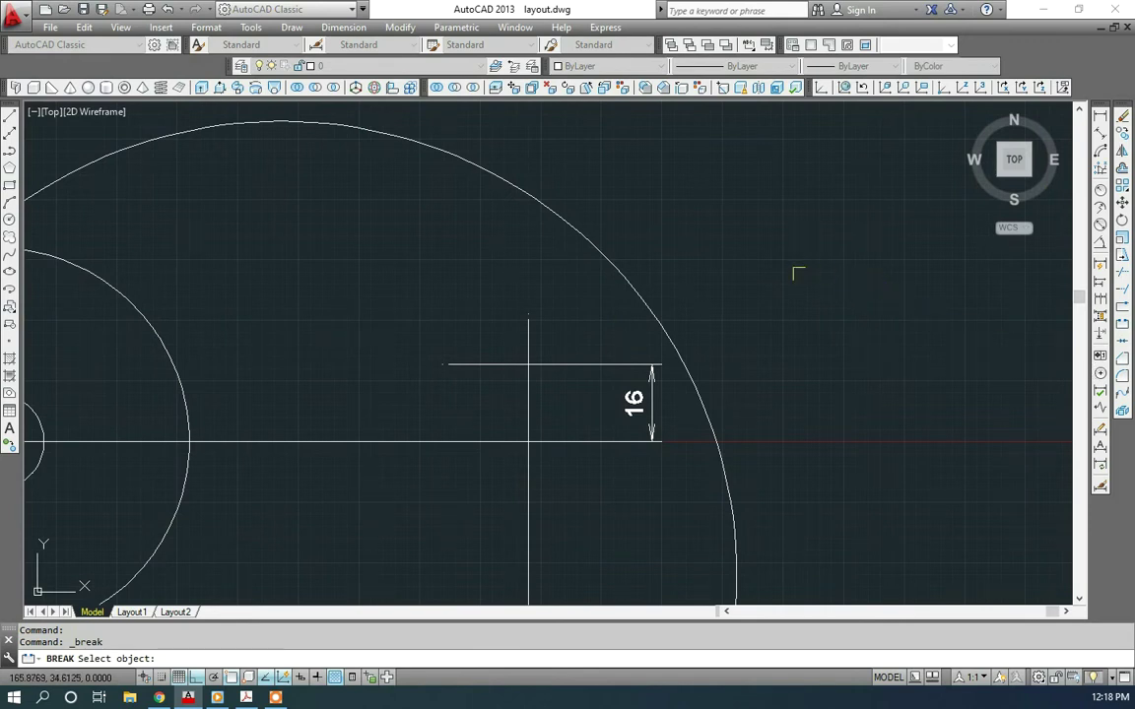
scroll(663, 293, "up", 4)
left_click(627, 314)
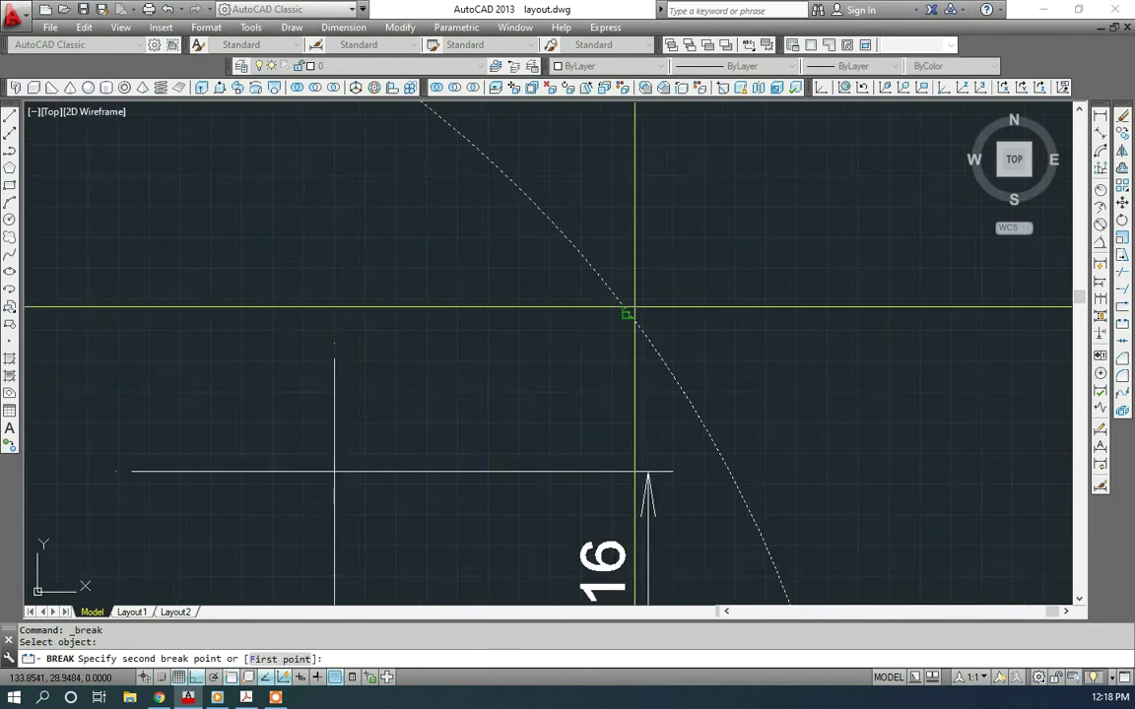
left_click(635, 317)
scroll(634, 320, "up", 2)
scroll(634, 319, "up", 3)
key("Escape")
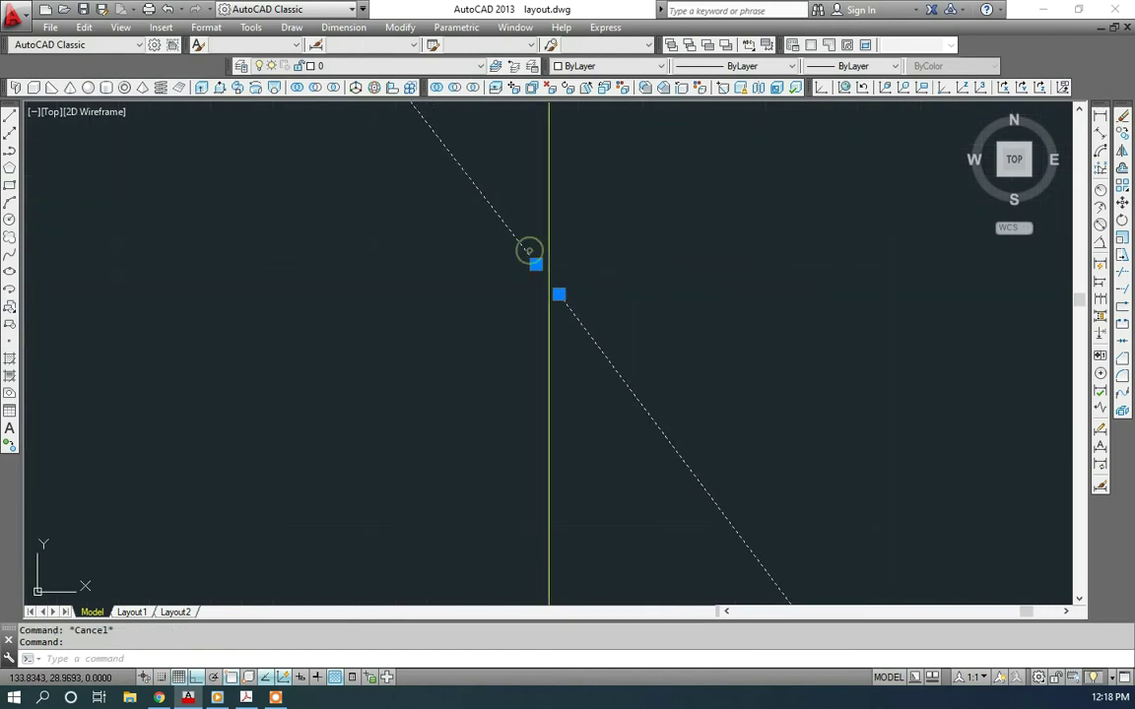
Step: Select the broken circle's pieces to check the split, then recentre the drawing
left_click(524, 268)
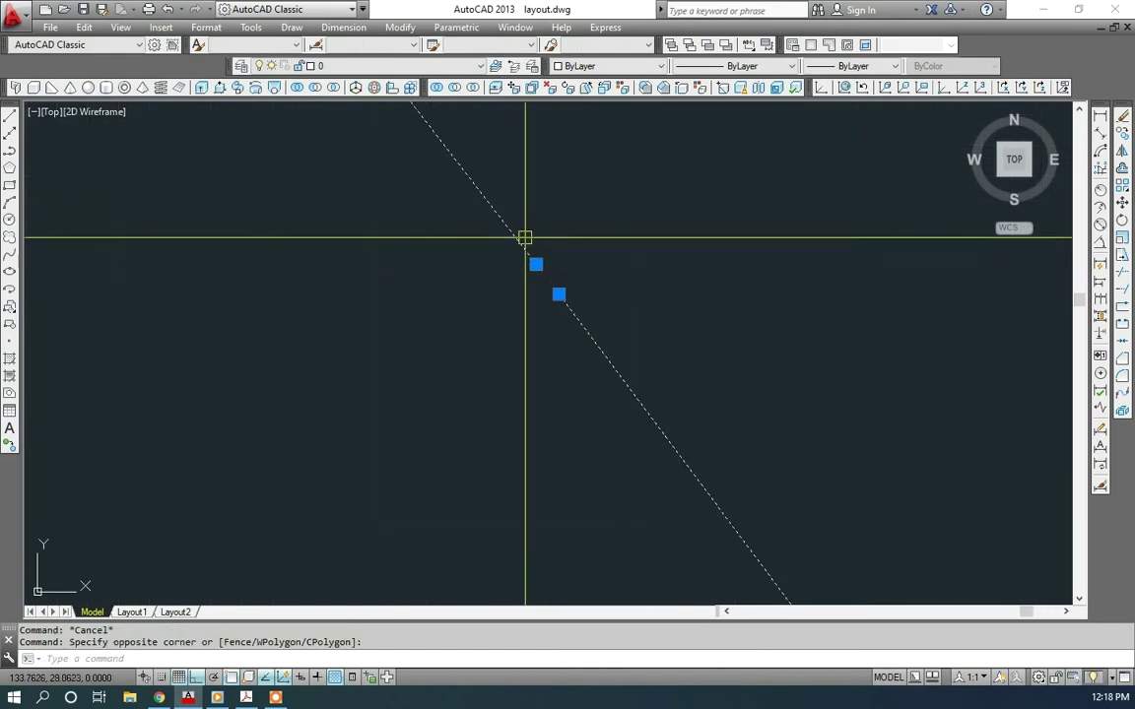
key("Escape")
scroll(587, 279, "down", 3)
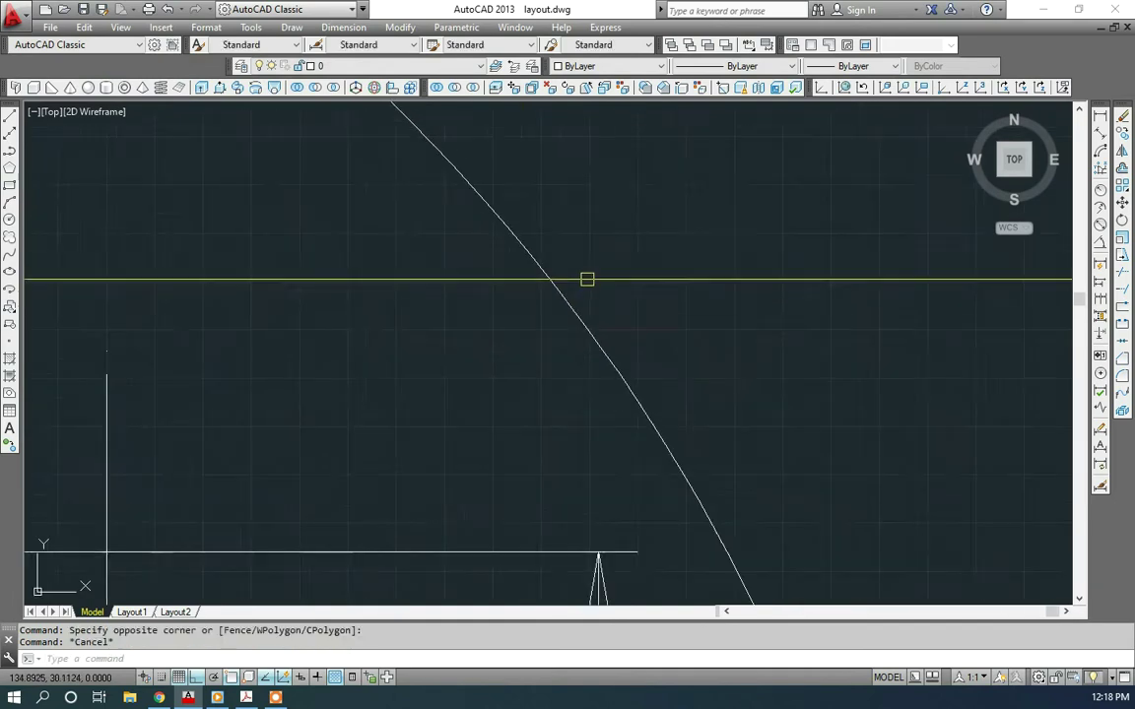
scroll(579, 309, "down", 2)
middle_click_drag(550, 392, 561, 351)
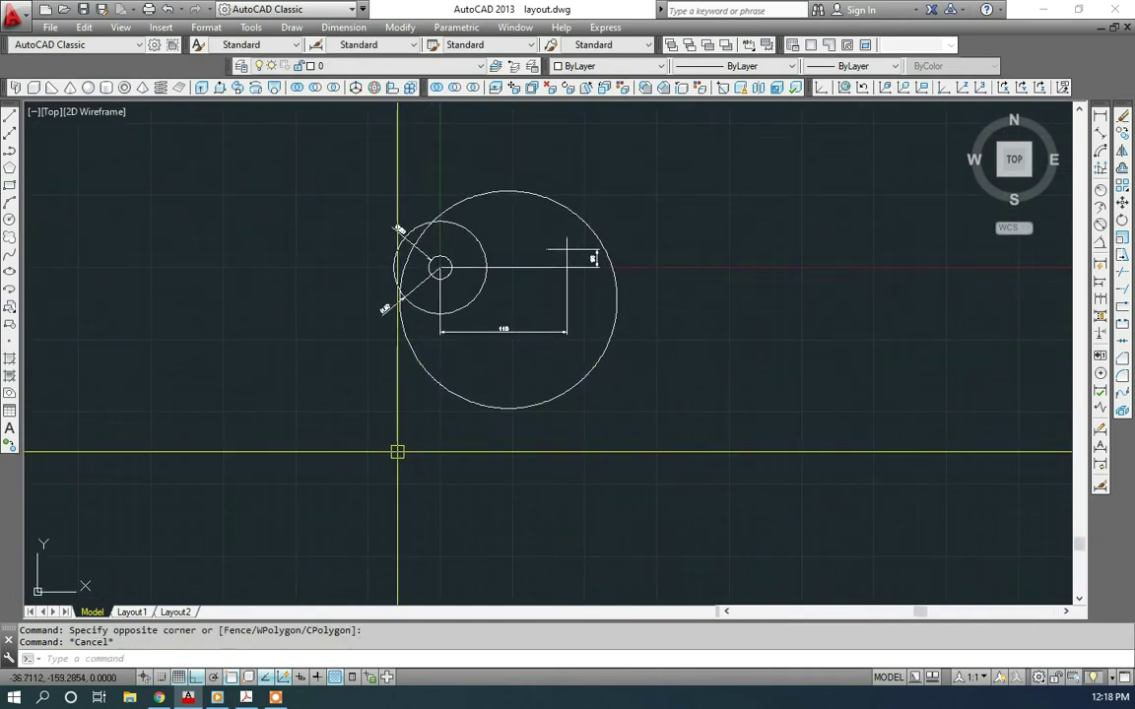
type("tr")
key("Return")
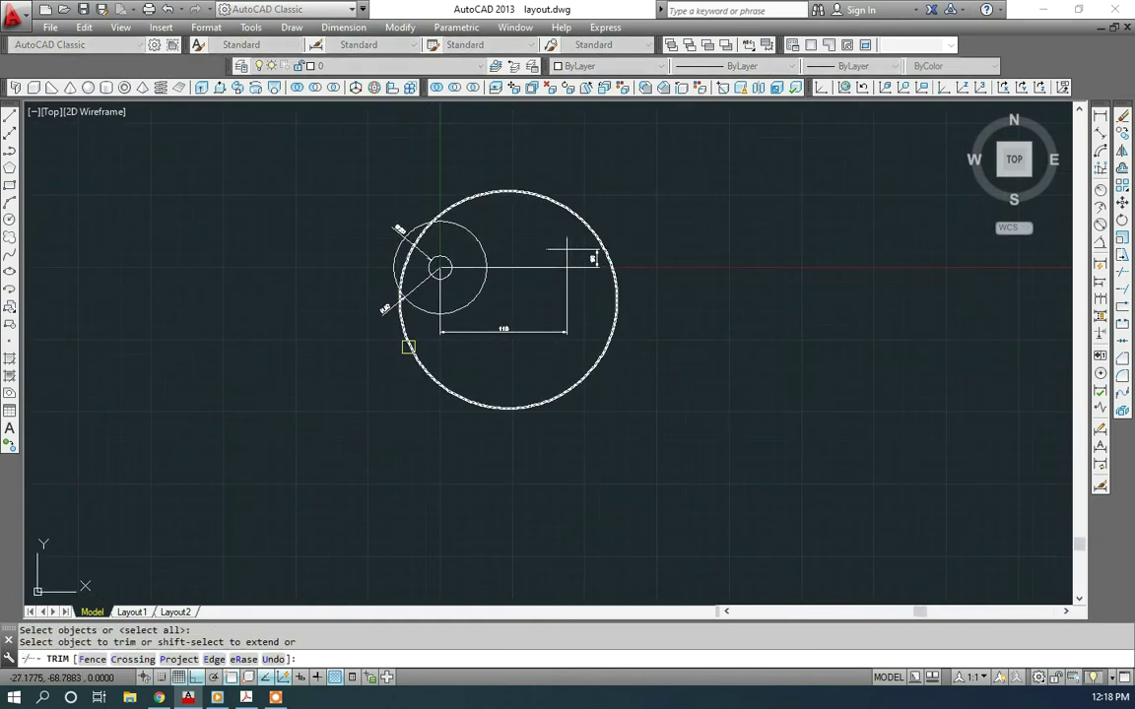
Step: Window-select the large arc and make a first rough move of it
key("Escape")
scroll(552, 197, "up", 2)
left_click(532, 220)
left_click(524, 193)
middle_click_drag(480, 289, 466, 316)
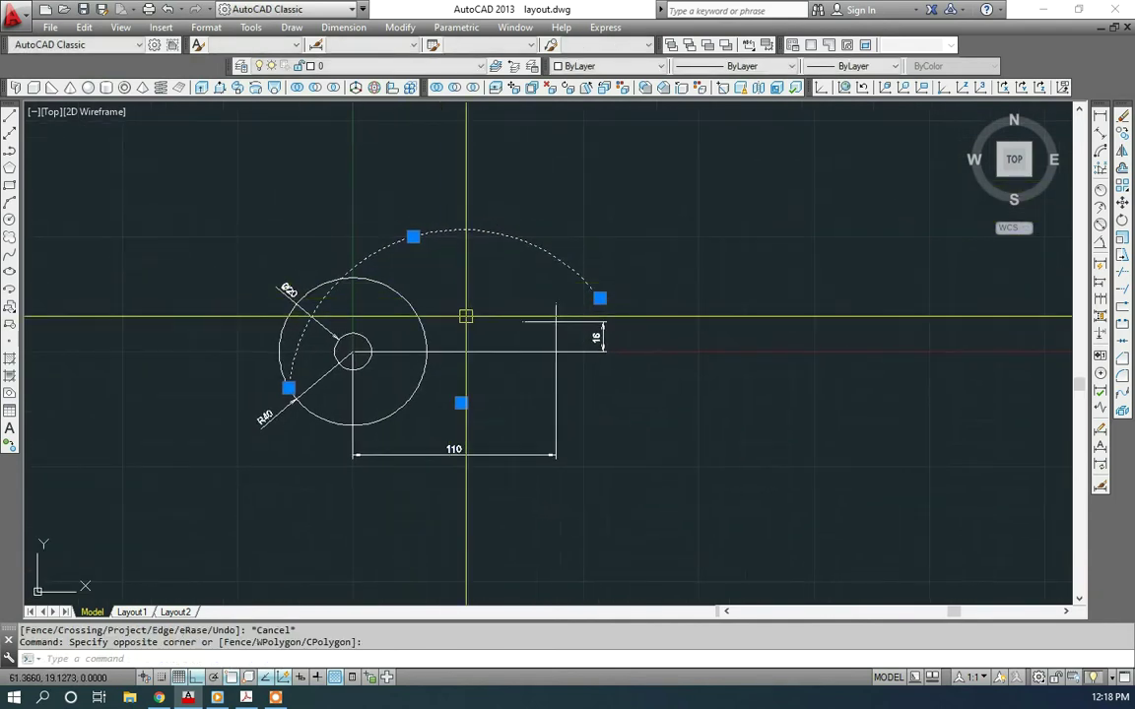
type("m")
key("Return")
left_click(473, 316)
middle_click_drag(467, 231, 463, 278)
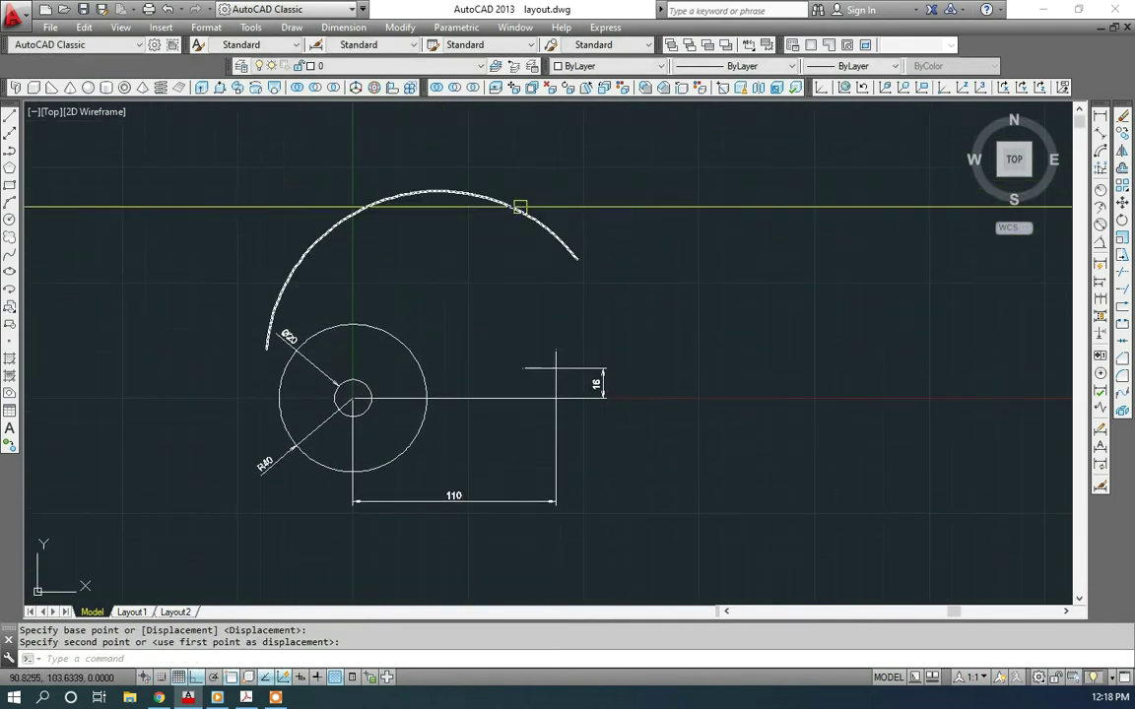
left_click(516, 203)
Step: Move the large arc by its endpoint onto the top line of the 16 dimension
scroll(530, 263, "up", 2)
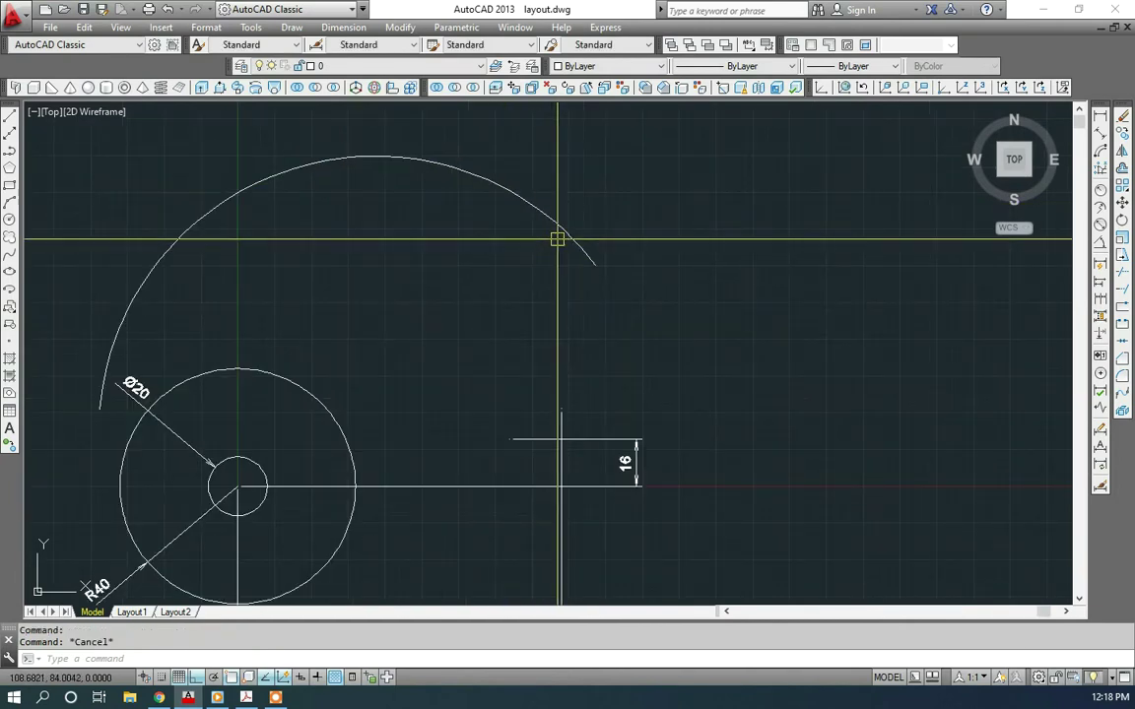
left_click(555, 238)
type("m")
key("Return")
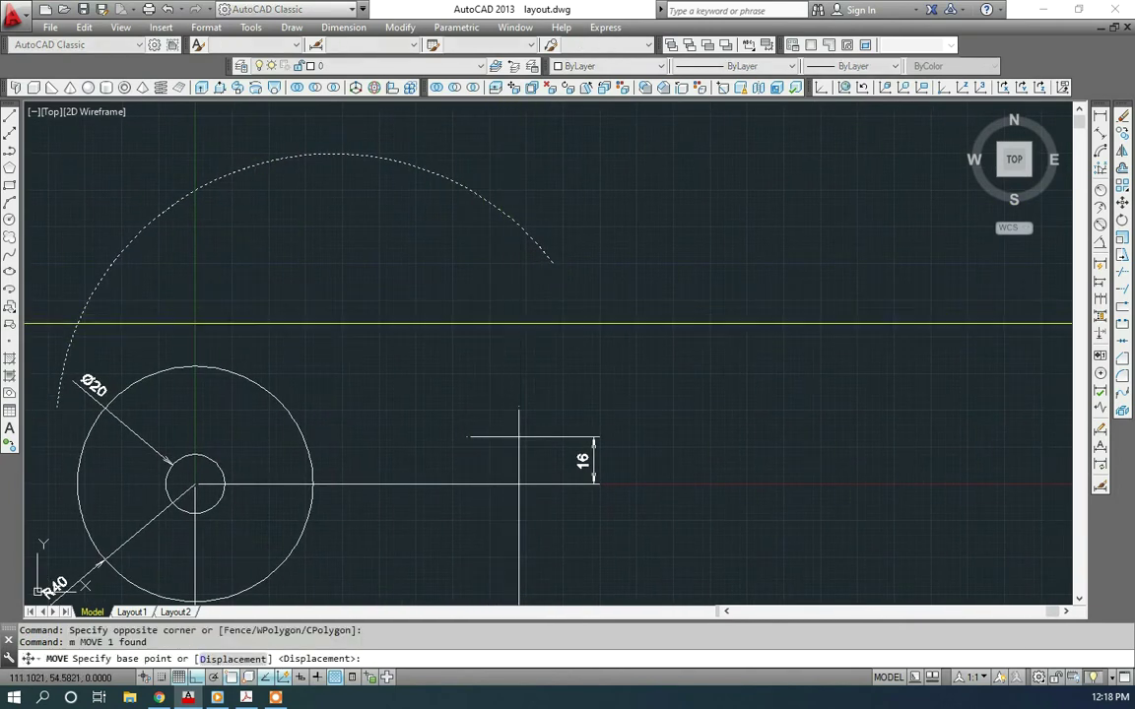
left_click(553, 263)
scroll(474, 400, "up", 5)
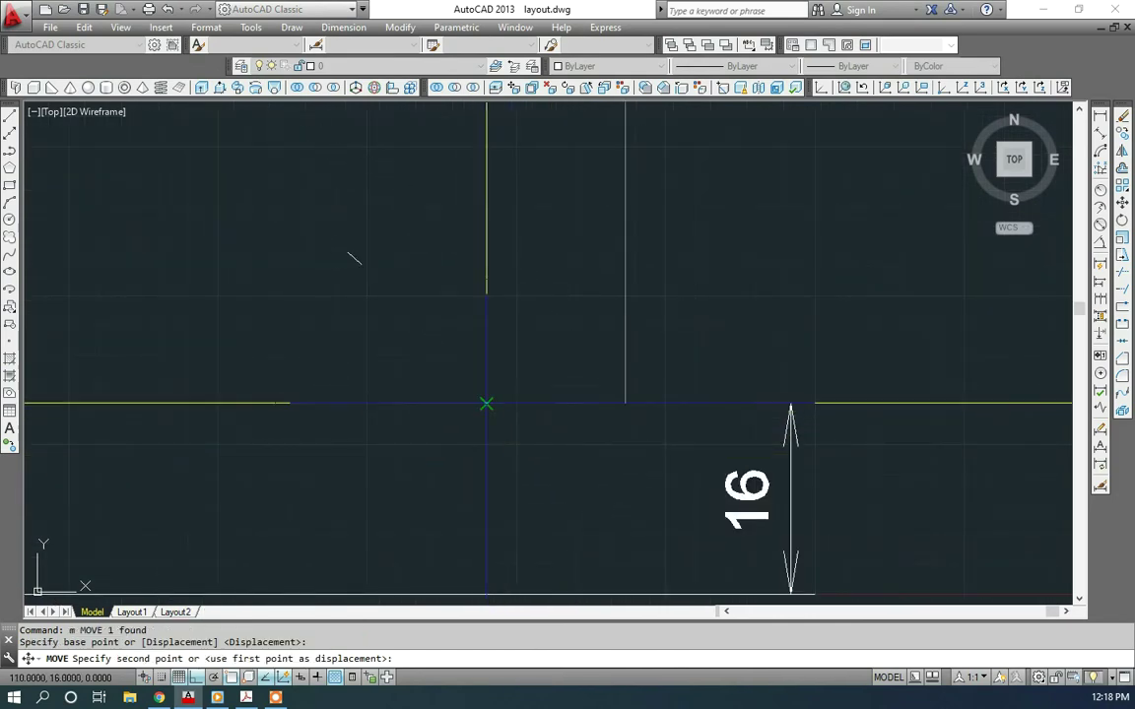
left_click(486, 403)
scroll(486, 403, "down", 4)
scroll(436, 340, "down", 4)
scroll(454, 304, "up", 4)
scroll(454, 303, "up", 2)
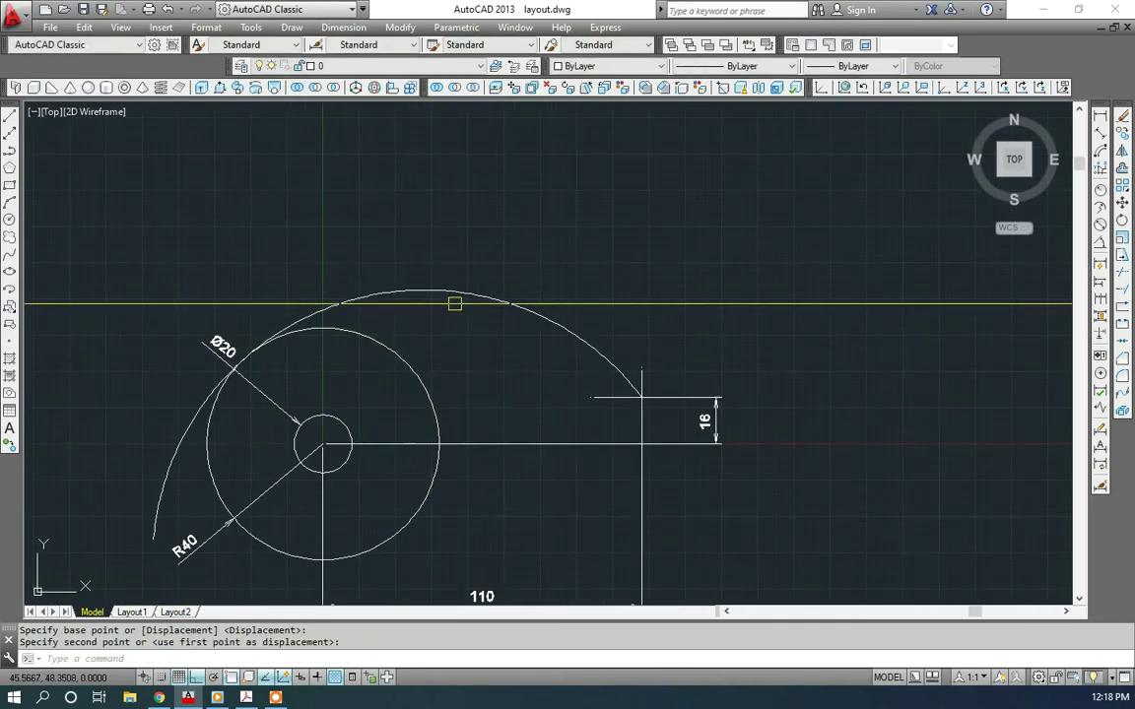
scroll(226, 395, "up", 4)
scroll(266, 269, "up", 3)
scroll(489, 278, "up", 2)
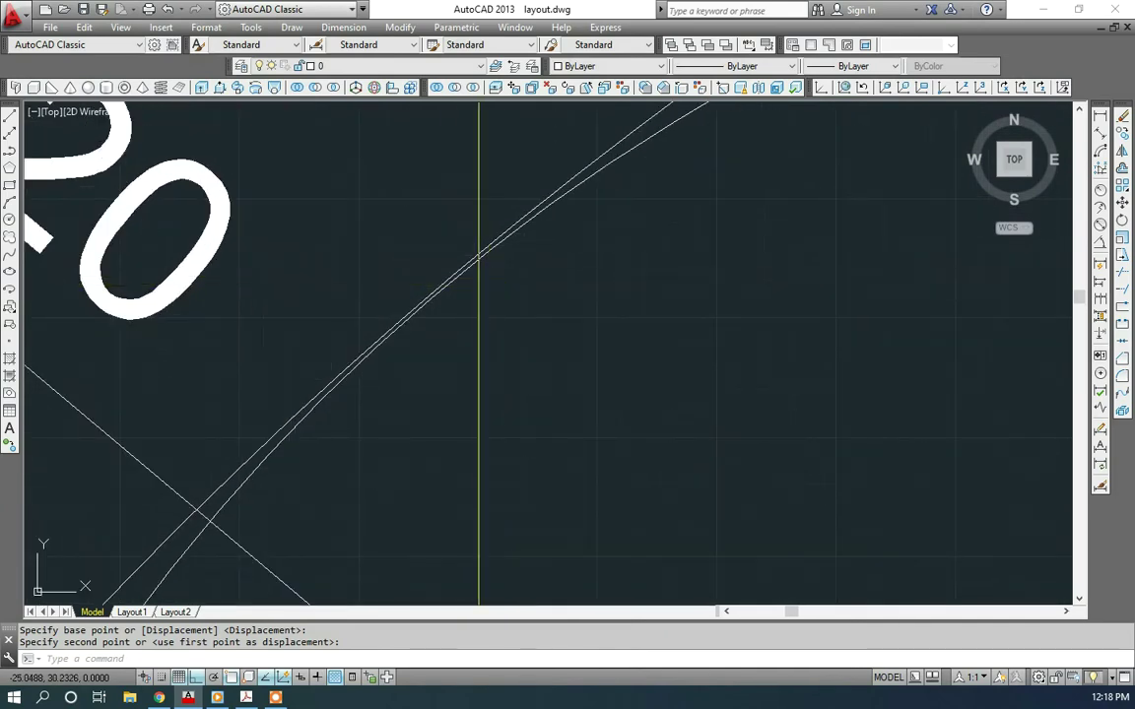
scroll(459, 315, "down", 2)
Step: Regenerate the drawing display
type("e")
key("Return")
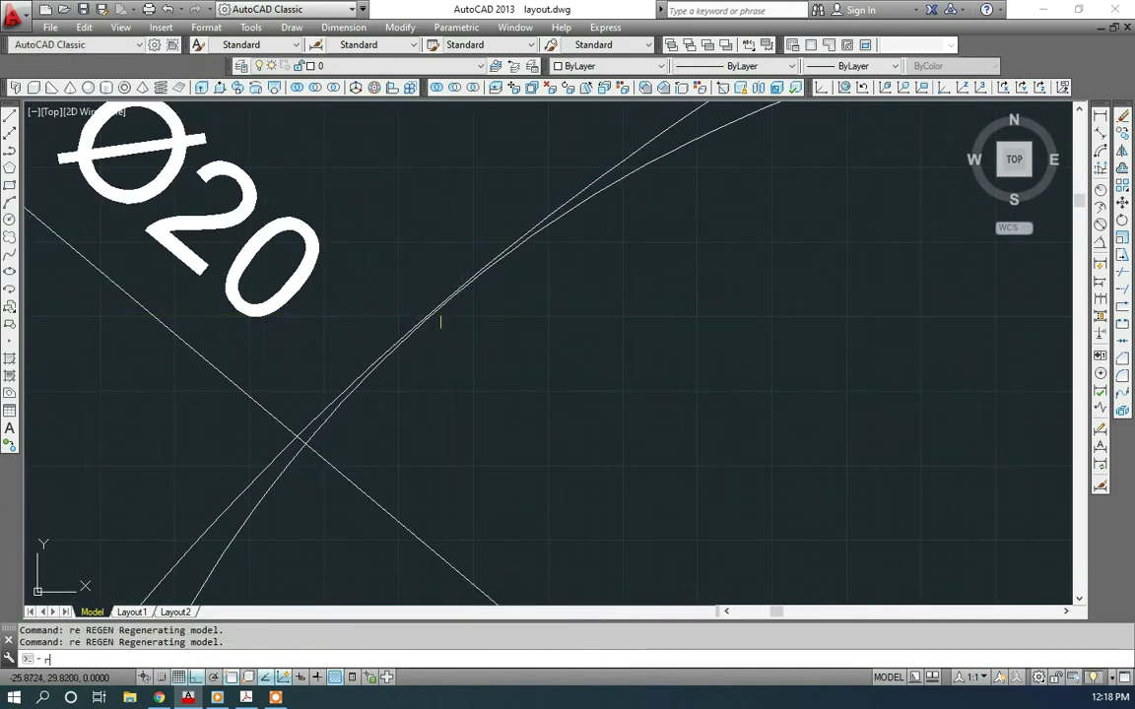
scroll(452, 321, "up", 3)
scroll(495, 327, "down", 5)
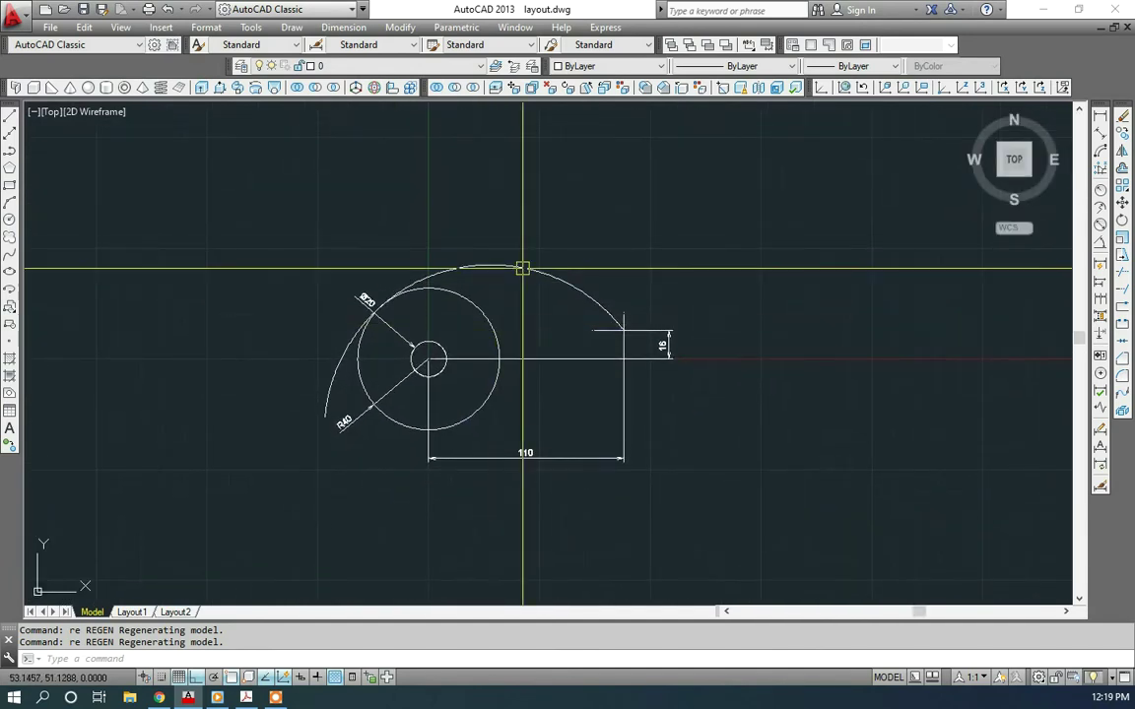
Step: With Ortho off, rotate the R94 arc about its end so it arches over the R40 circle
left_click(522, 268)
type("o")
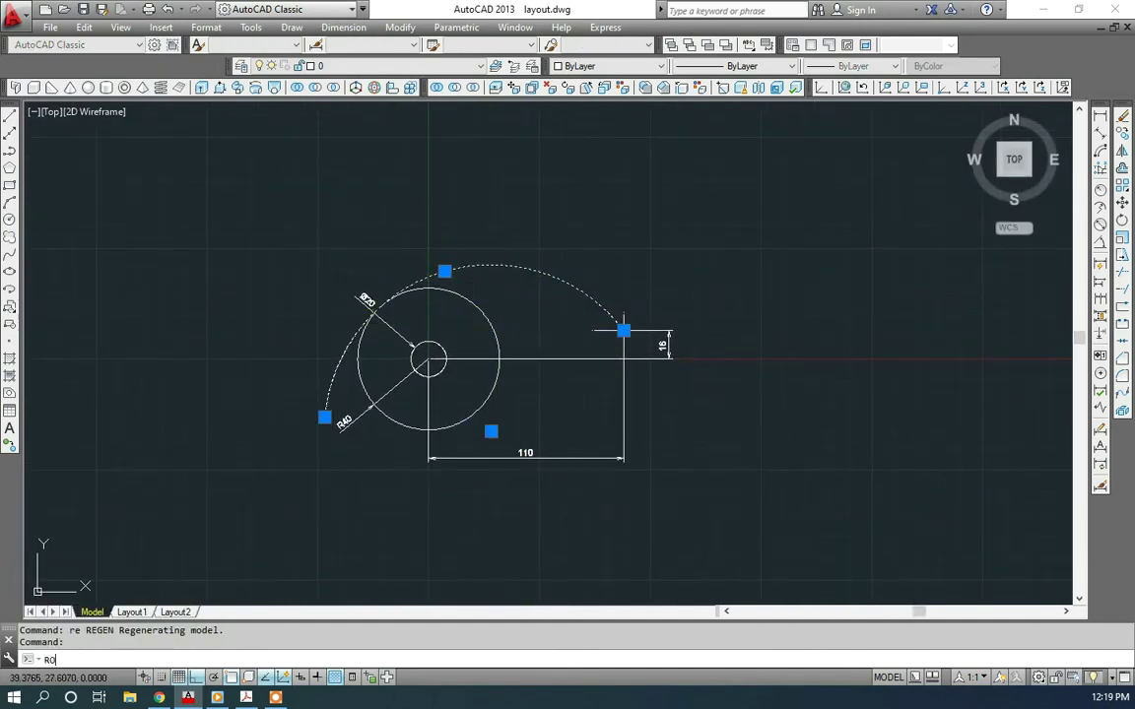
key("Return")
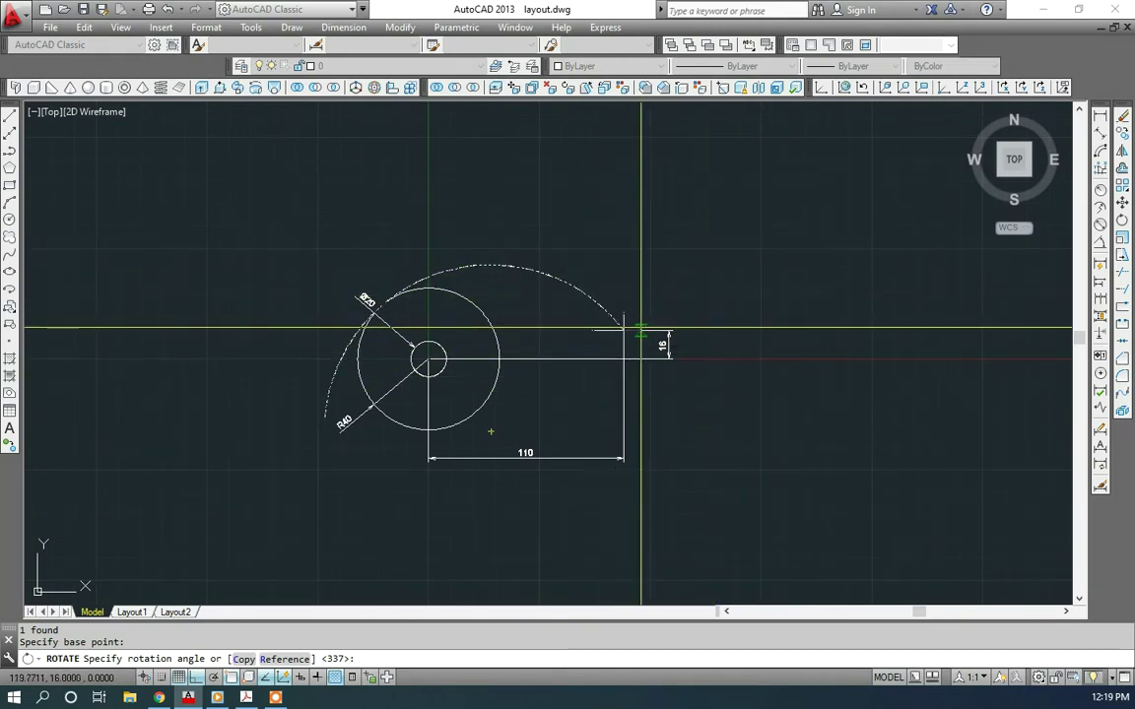
left_click(198, 679)
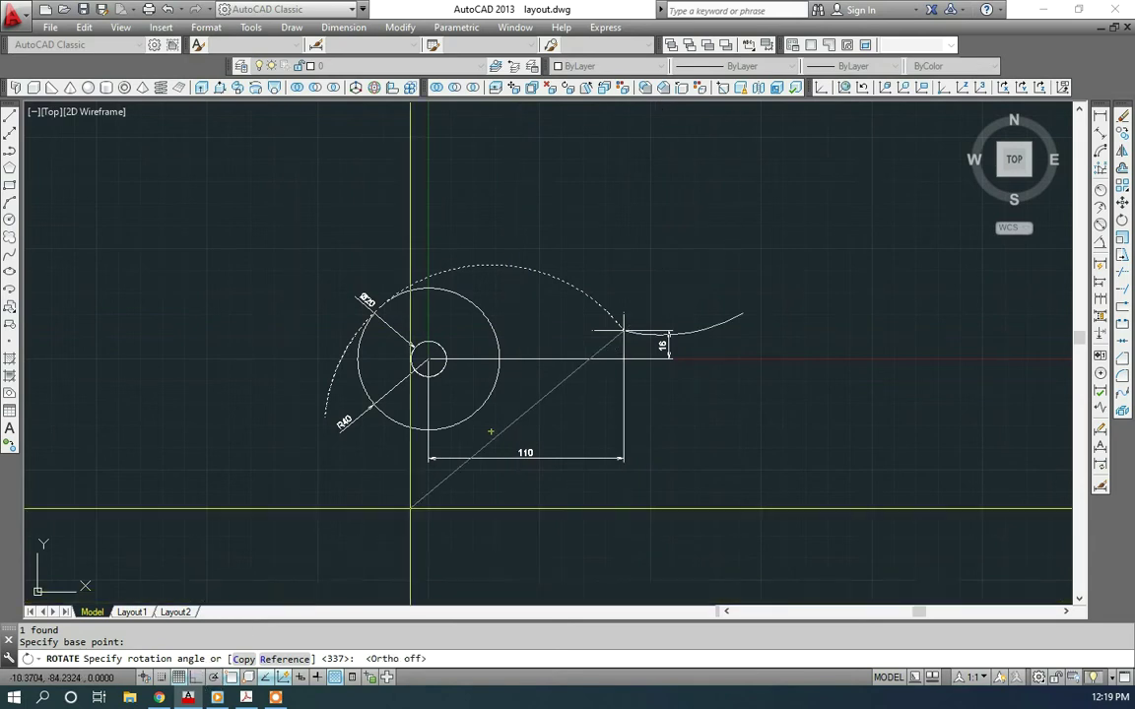
left_click(696, 367)
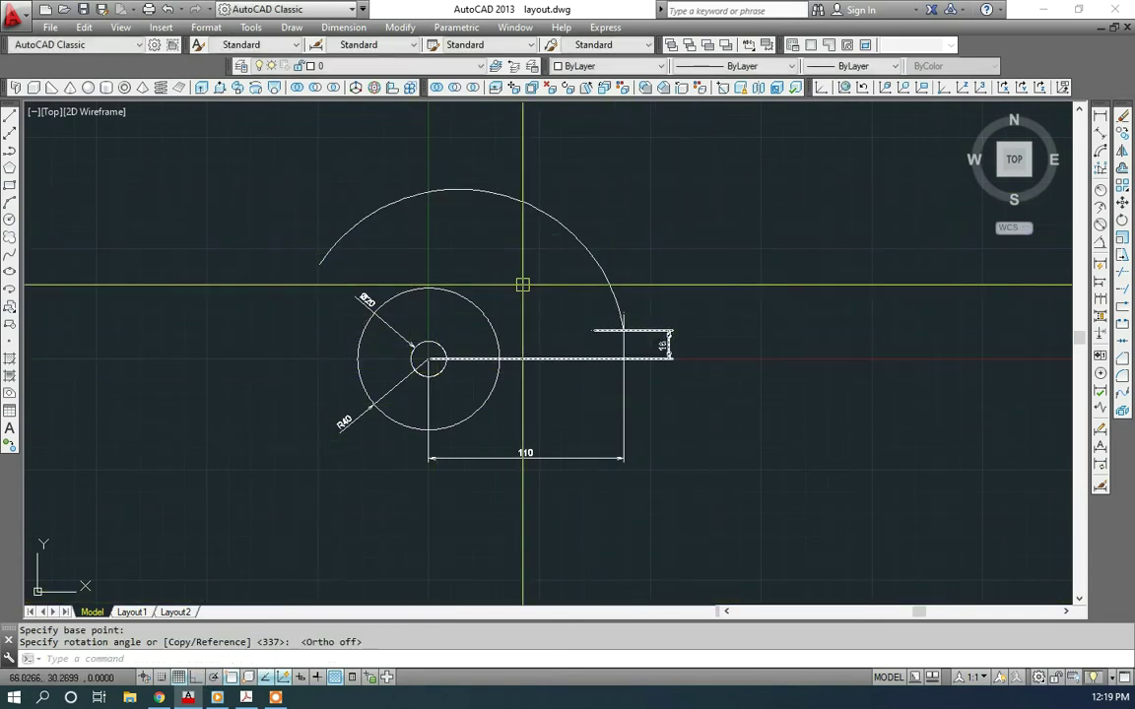
scroll(606, 280, "up", 4)
scroll(506, 317, "down", 4)
middle_click_drag(495, 323, 501, 331)
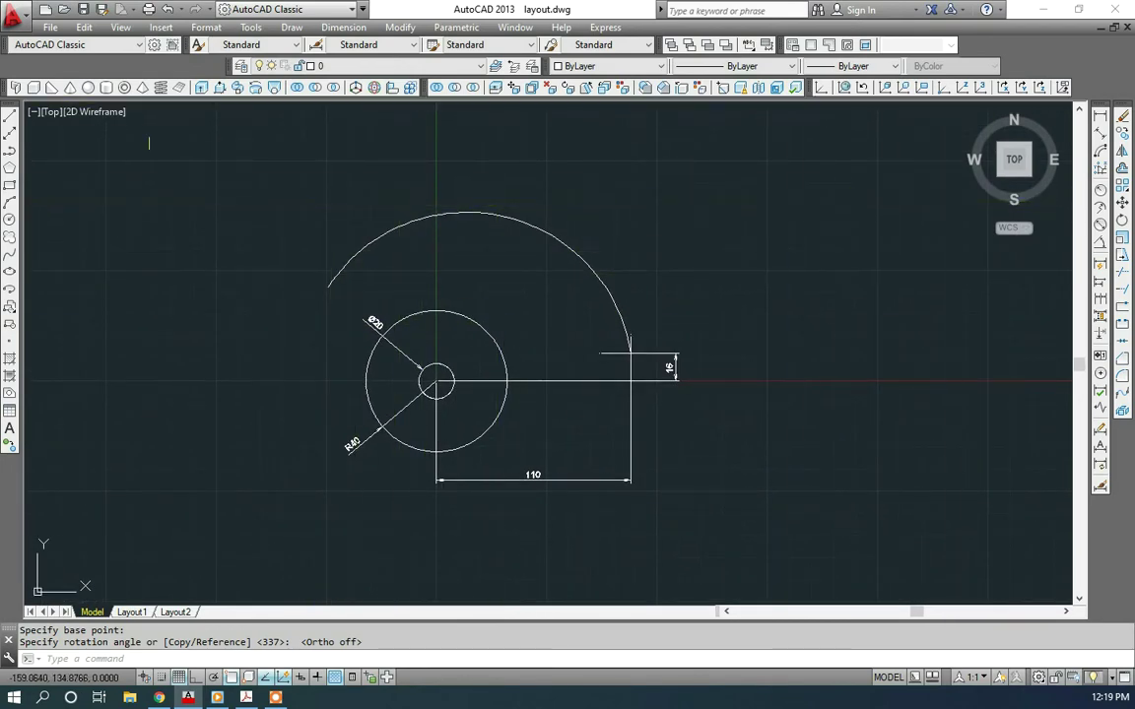
Step: Show the Geometric Constraint toolbar, dock it in the top toolbar row and start Fix
right_click(121, 61)
mouse_move(182, 96)
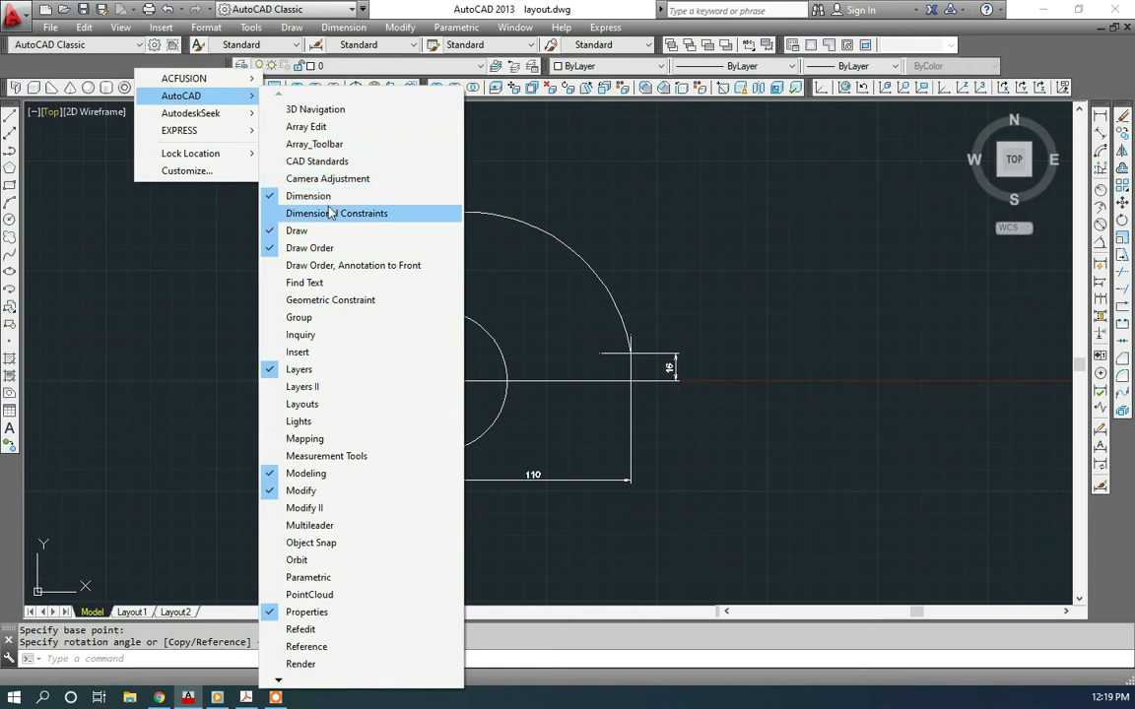
left_click(406, 306)
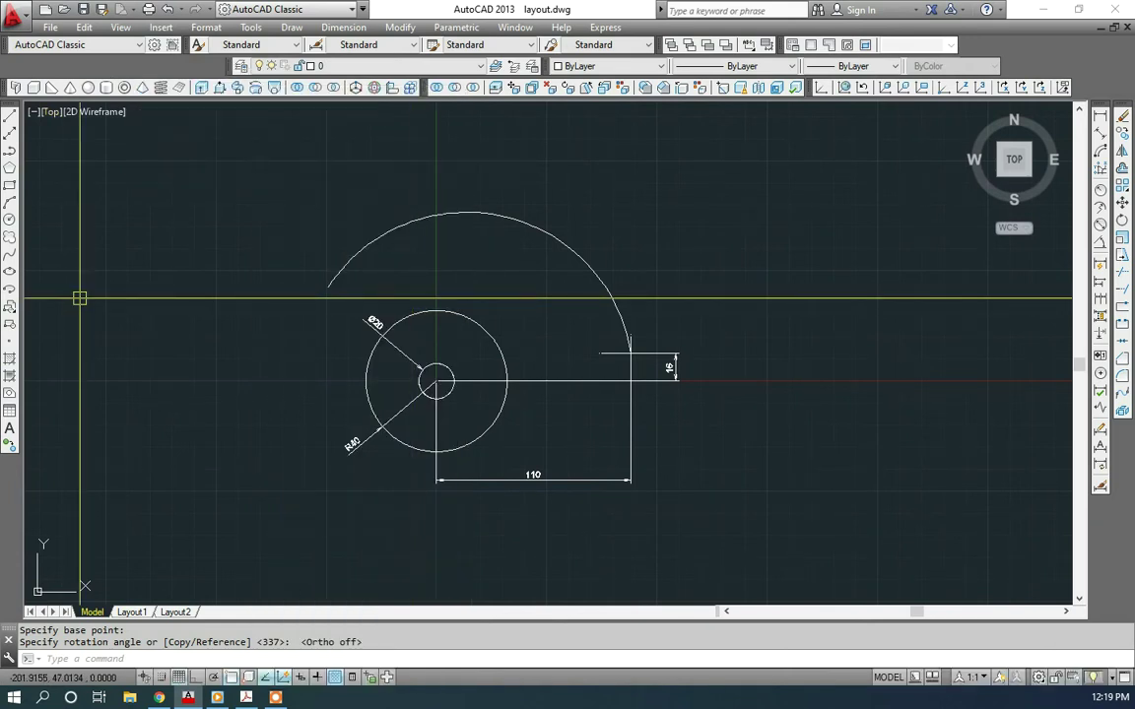
left_click_drag(6, 86, 48, 154)
left_click_drag(163, 179, 153, 163)
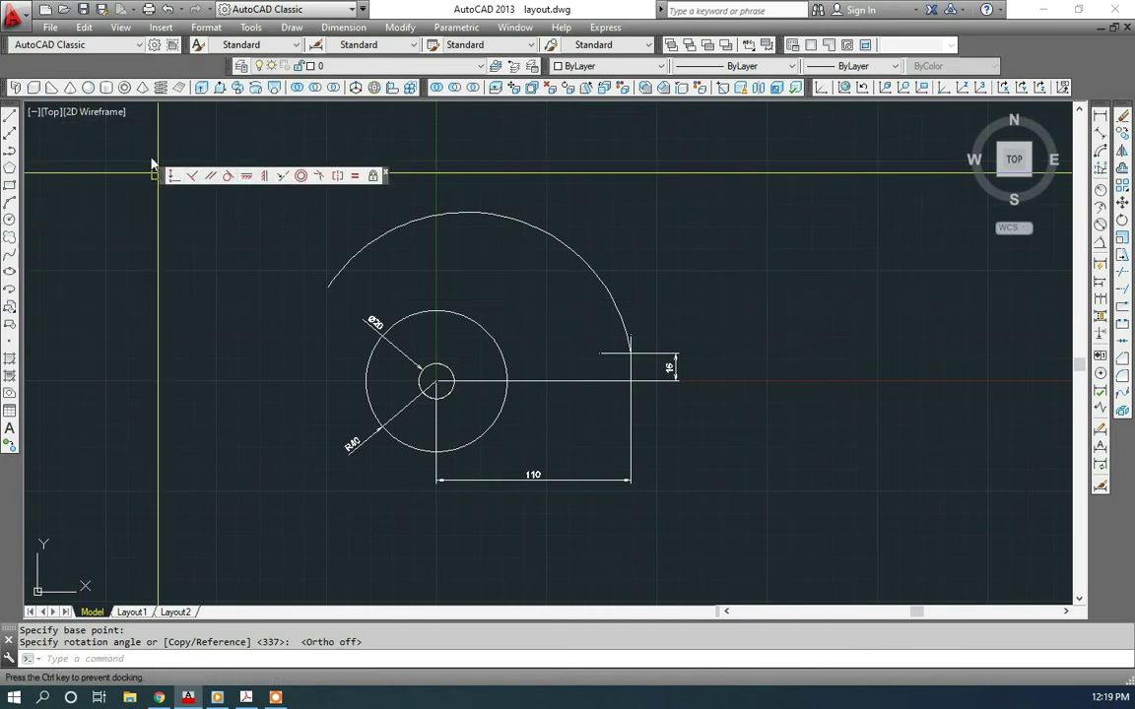
left_click_drag(73, 72, 74, 69)
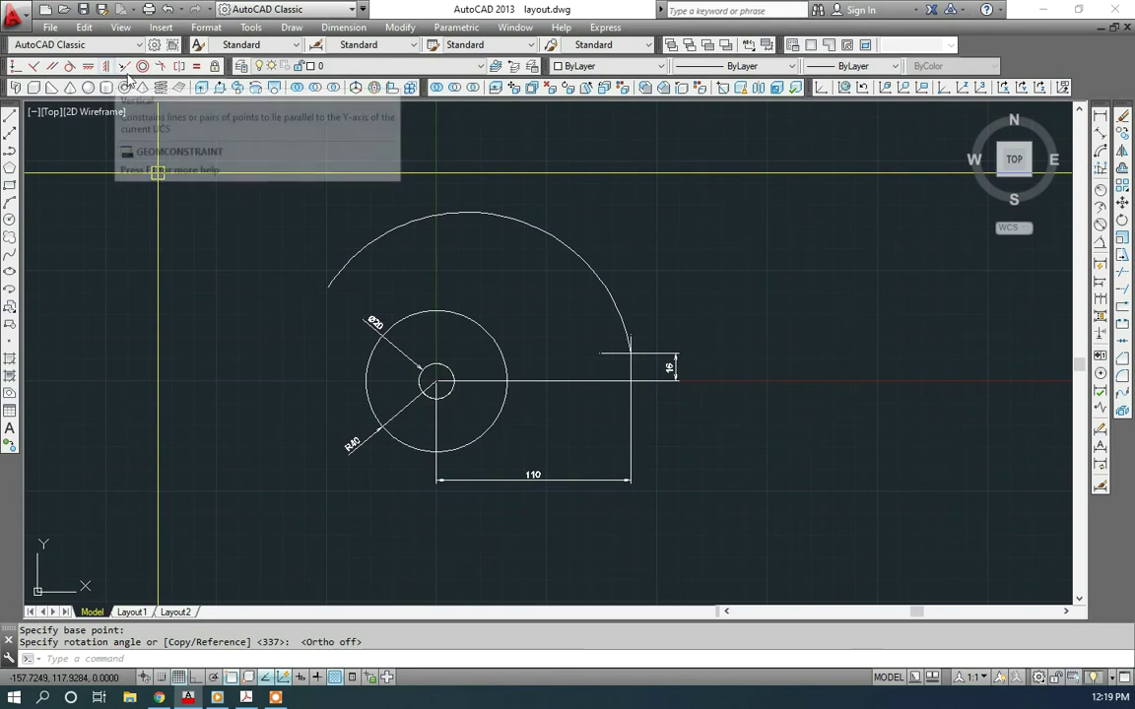
middle_click_drag(519, 302, 477, 276)
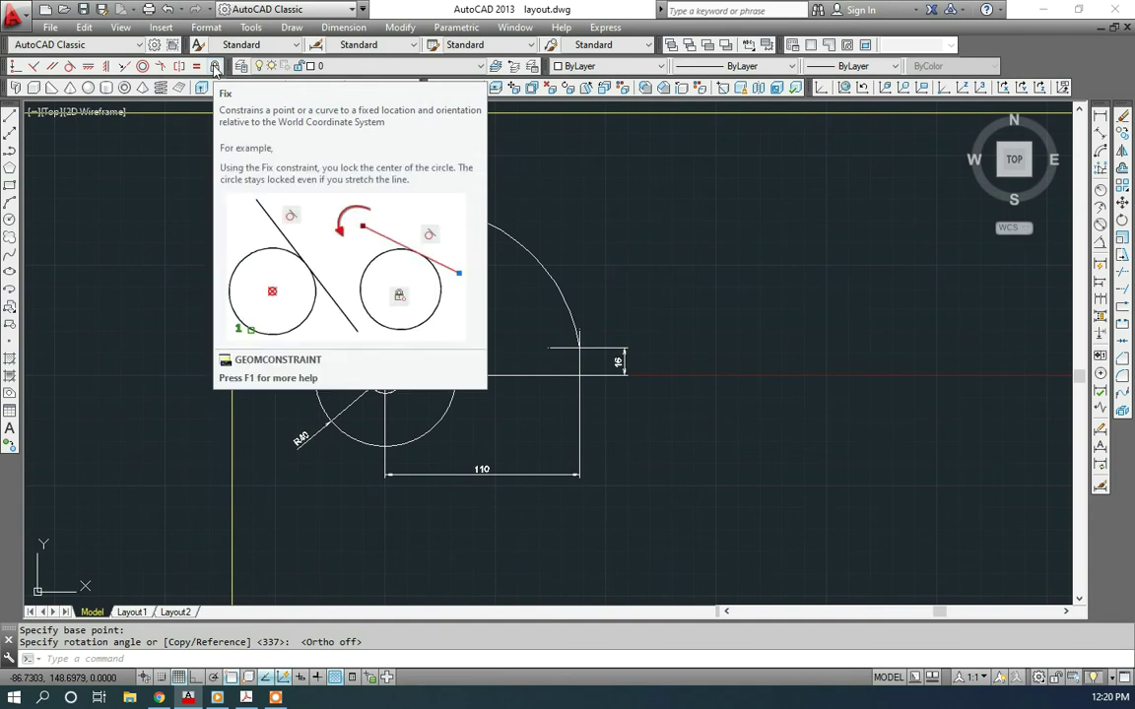
left_click(215, 66)
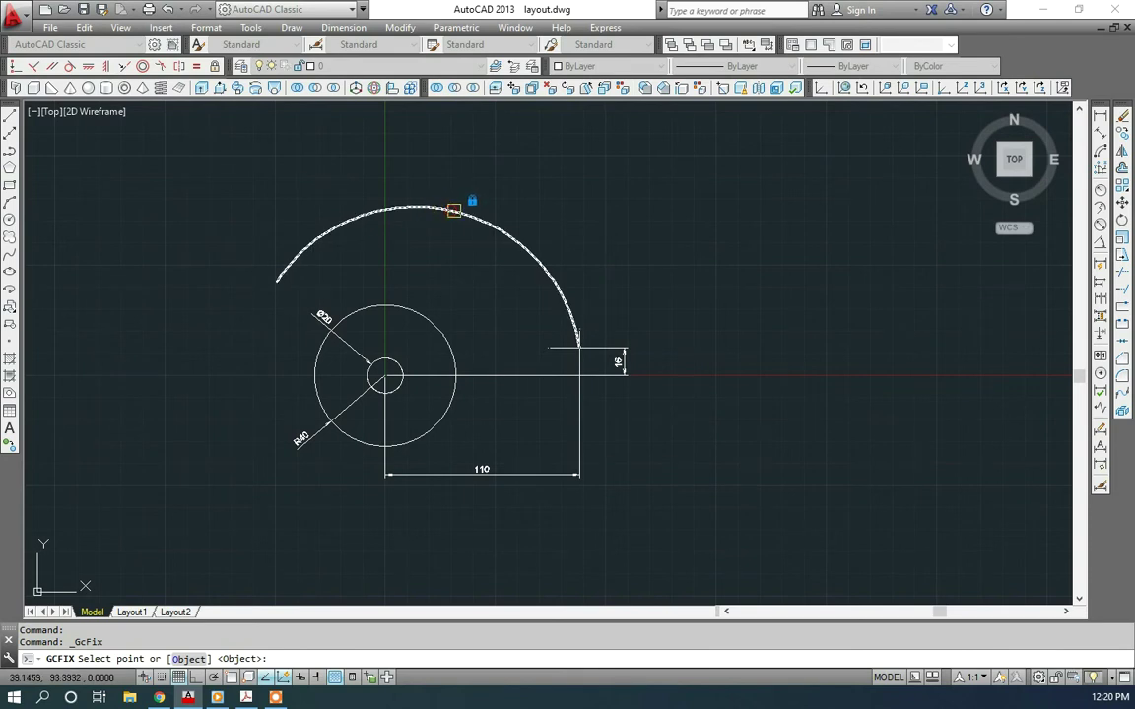
Step: Fix the large arc and make the R40 circle tangent to it
left_click(578, 345)
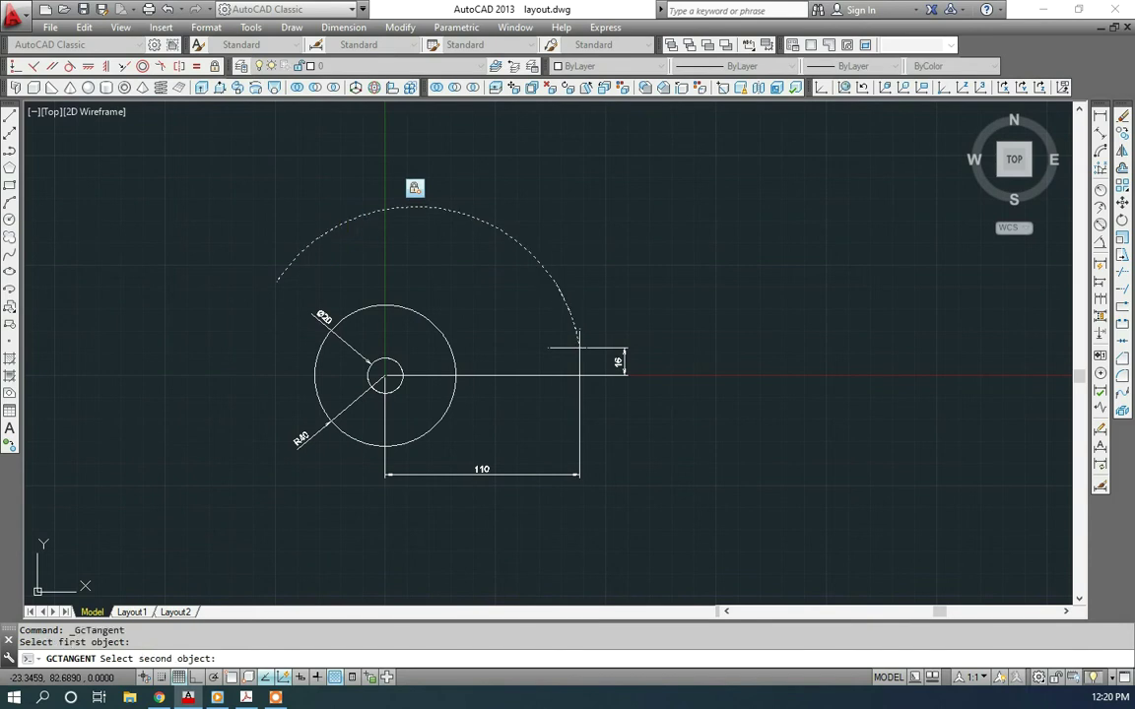
left_click(365, 305)
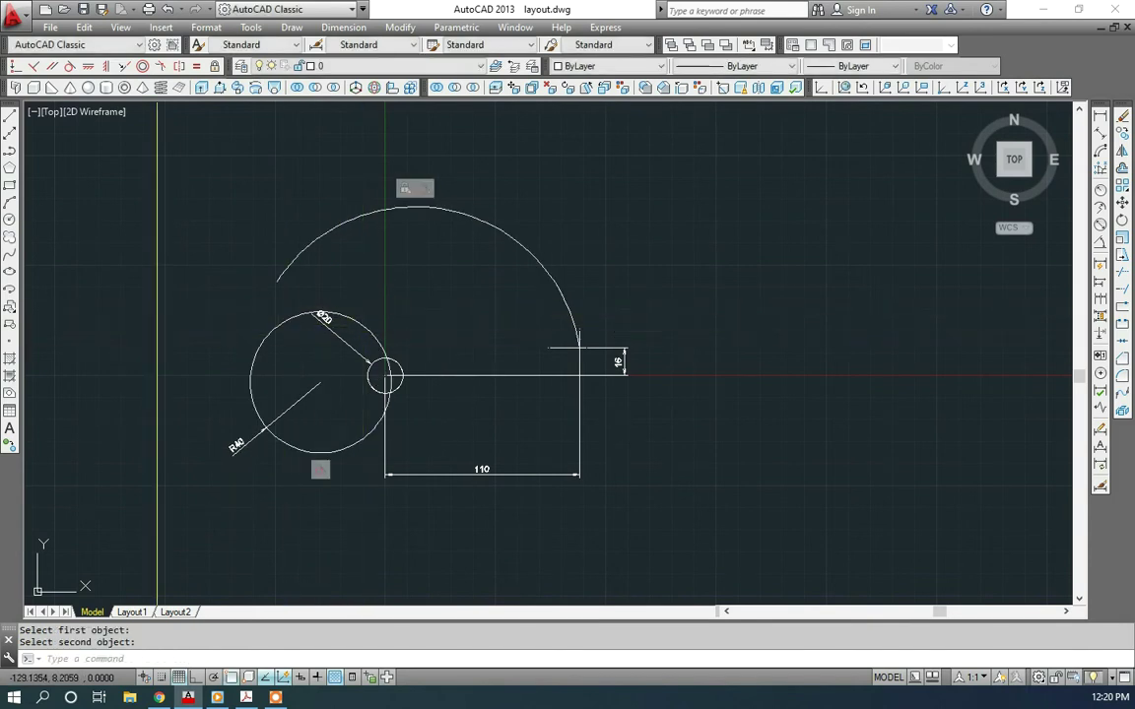
left_click(271, 325)
scroll(320, 394, "up", 4)
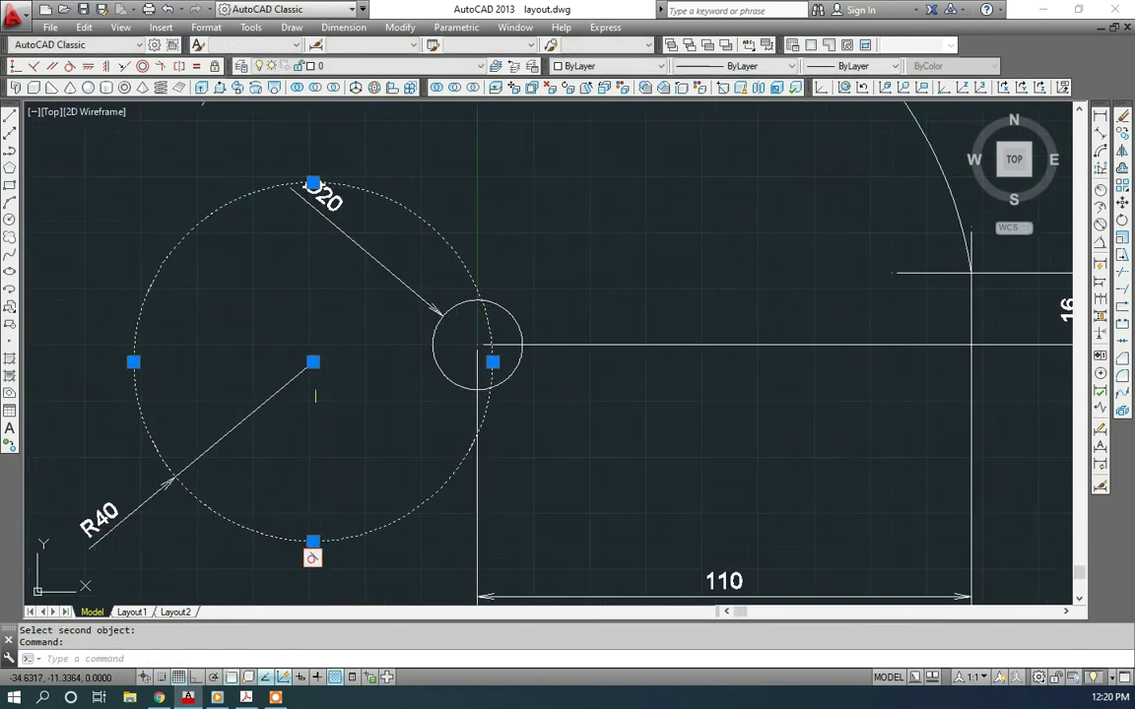
scroll(237, 406, "down", 4)
Step: Erase the R40 radius dimension
key("Escape")
left_click(199, 458)
type("e")
key("Return")
Step: Move the R40 circle from its centre to the Ø20 hole centre
left_click(264, 458)
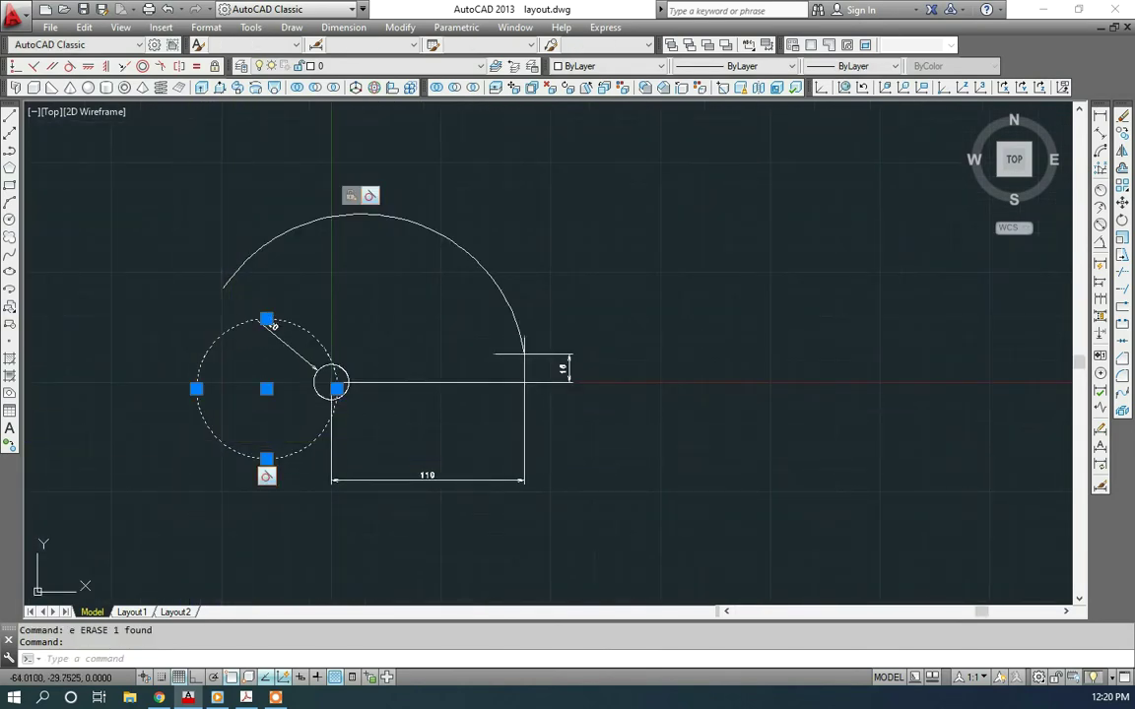
scroll(229, 409, "up", 2)
middle_click_drag(262, 398, 254, 413)
type("m")
key("Return")
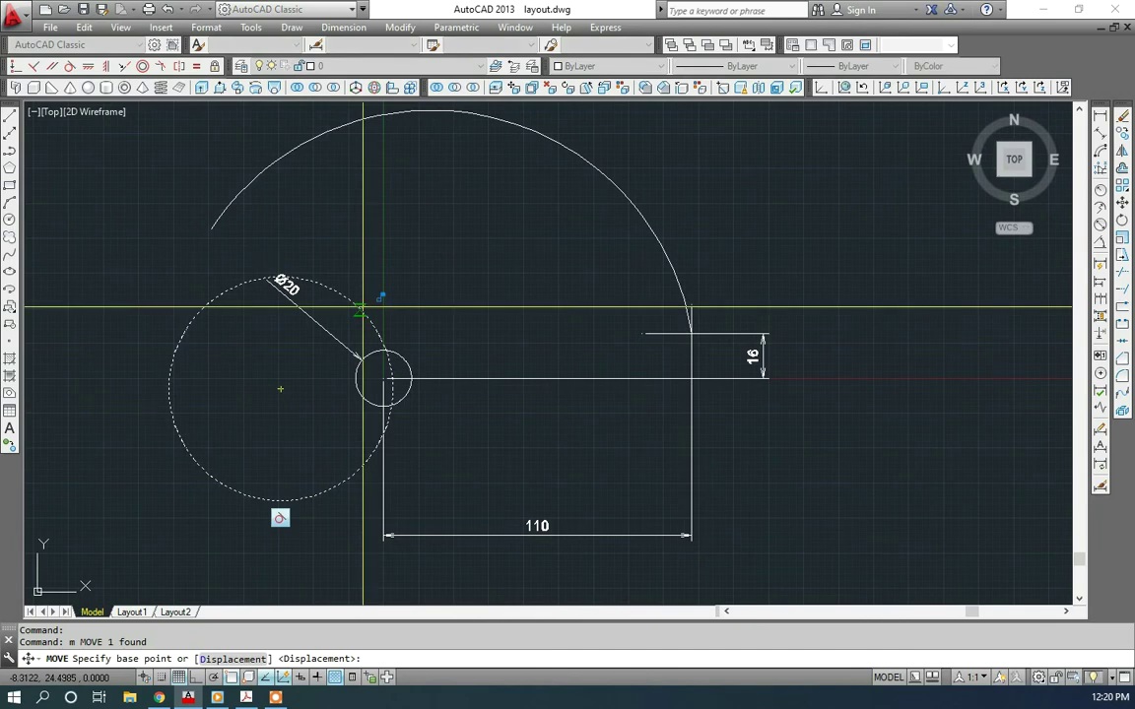
left_click(277, 395)
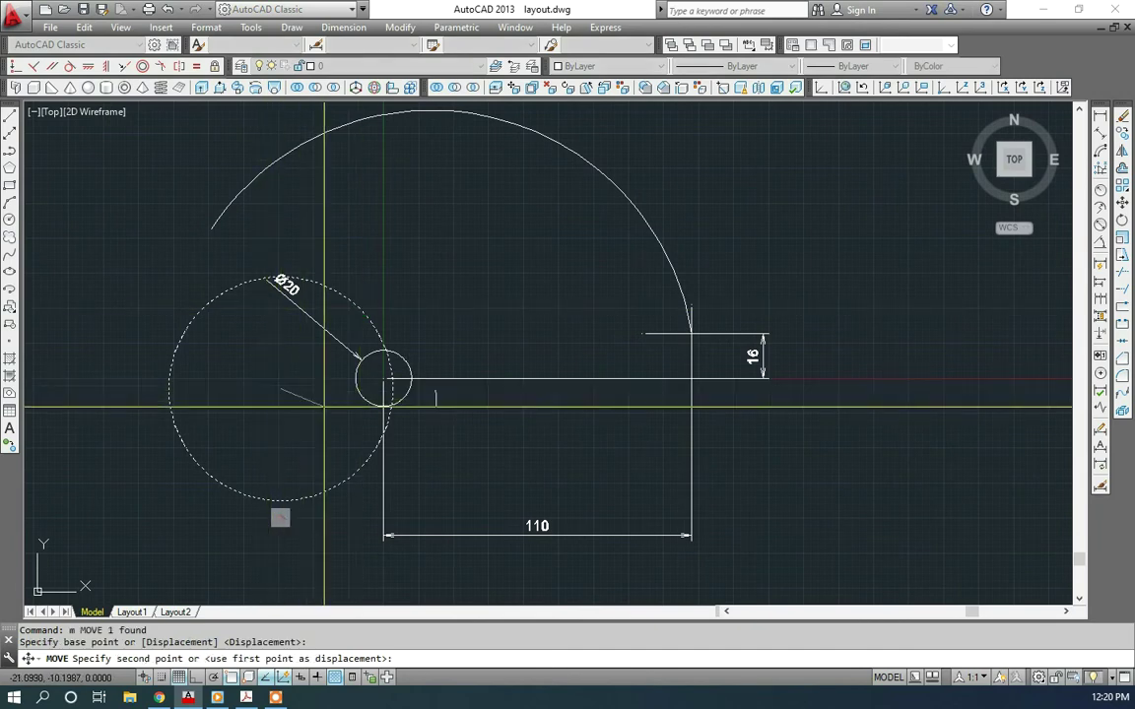
left_click(380, 380)
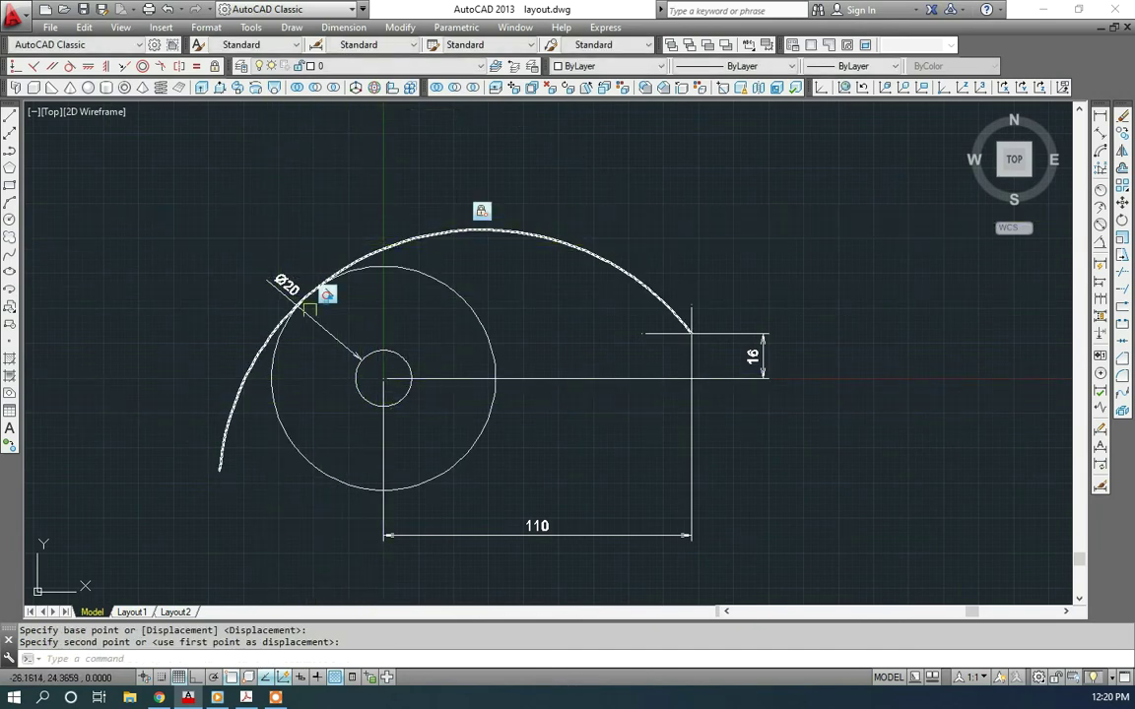
scroll(320, 290, "up", 5)
scroll(389, 331, "down", 5)
scroll(203, 293, "down", 2)
scroll(398, 337, "up", 3)
scroll(335, 391, "up", 3)
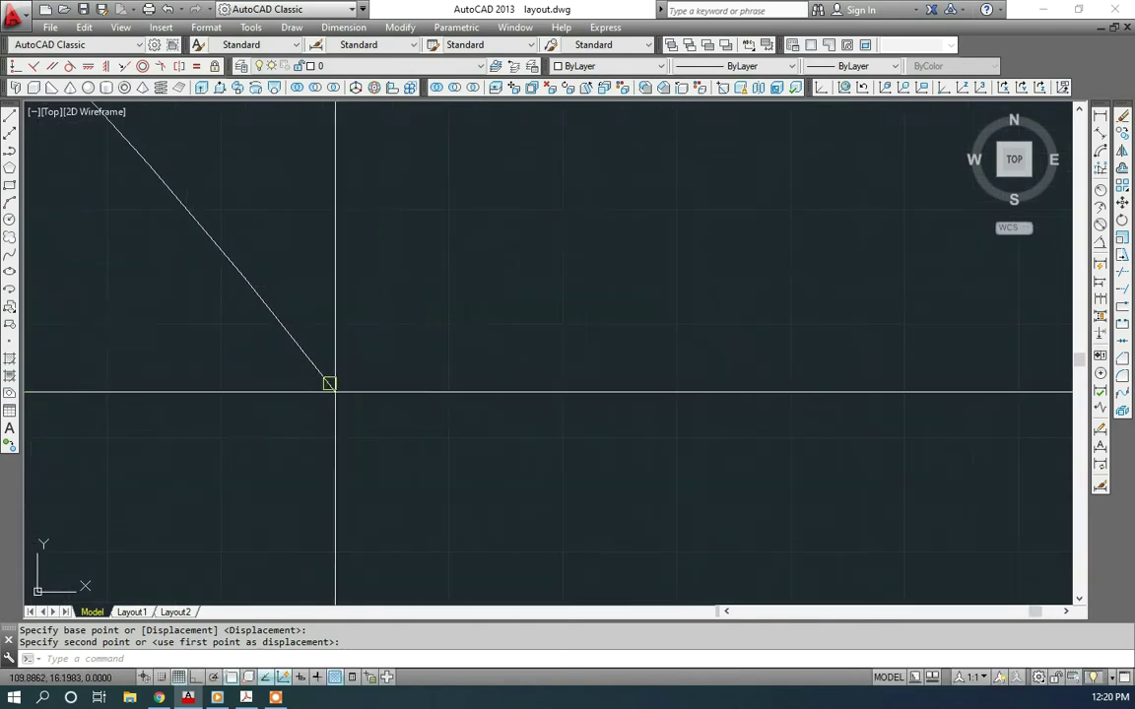
left_click(329, 384)
scroll(340, 394, "down", 3)
scroll(542, 316, "down", 4)
key("Escape")
scroll(232, 301, "up", 2)
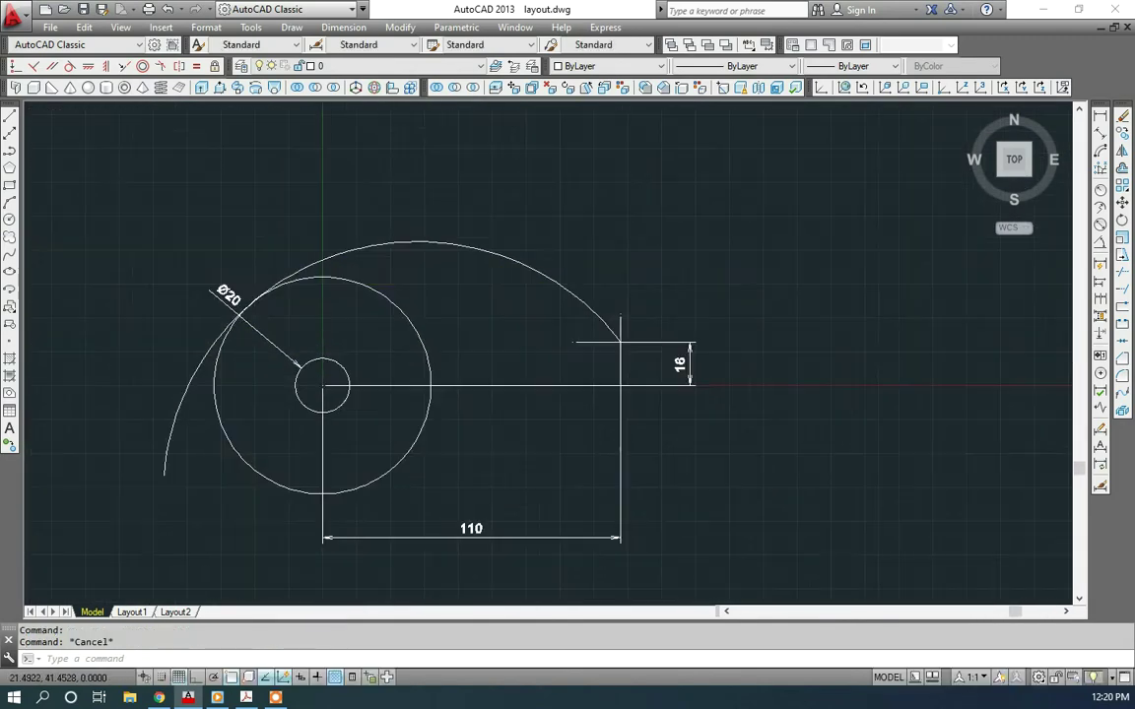
Step: Delete the tangent and fix constraints
right_click(268, 304)
left_click(295, 313)
right_click(419, 224)
left_click(461, 233)
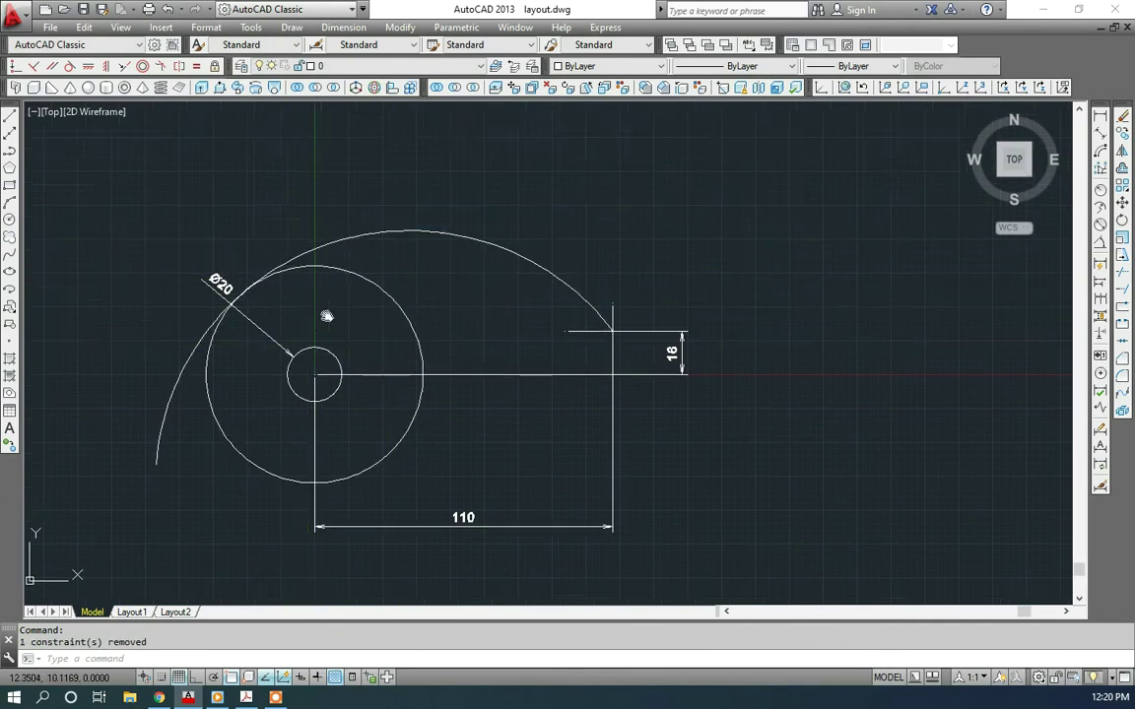
scroll(379, 273, "down", 5)
Step: Draw a radius 50 circle centred below the hole's centreline
middle_click_drag(532, 342, 209, 304)
scroll(334, 322, "up", 4)
scroll(334, 295, "down", 2)
left_click(341, 249)
middle_click_drag(434, 360, 403, 350)
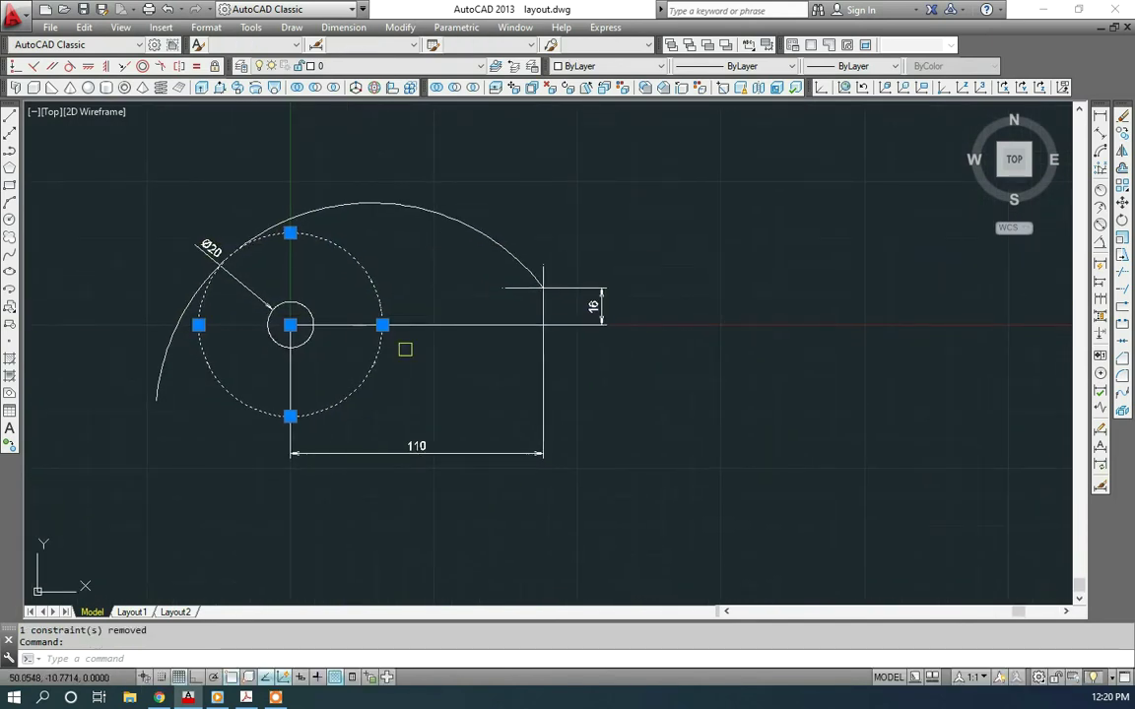
key("Escape")
type("c")
key("Return")
left_click(439, 364)
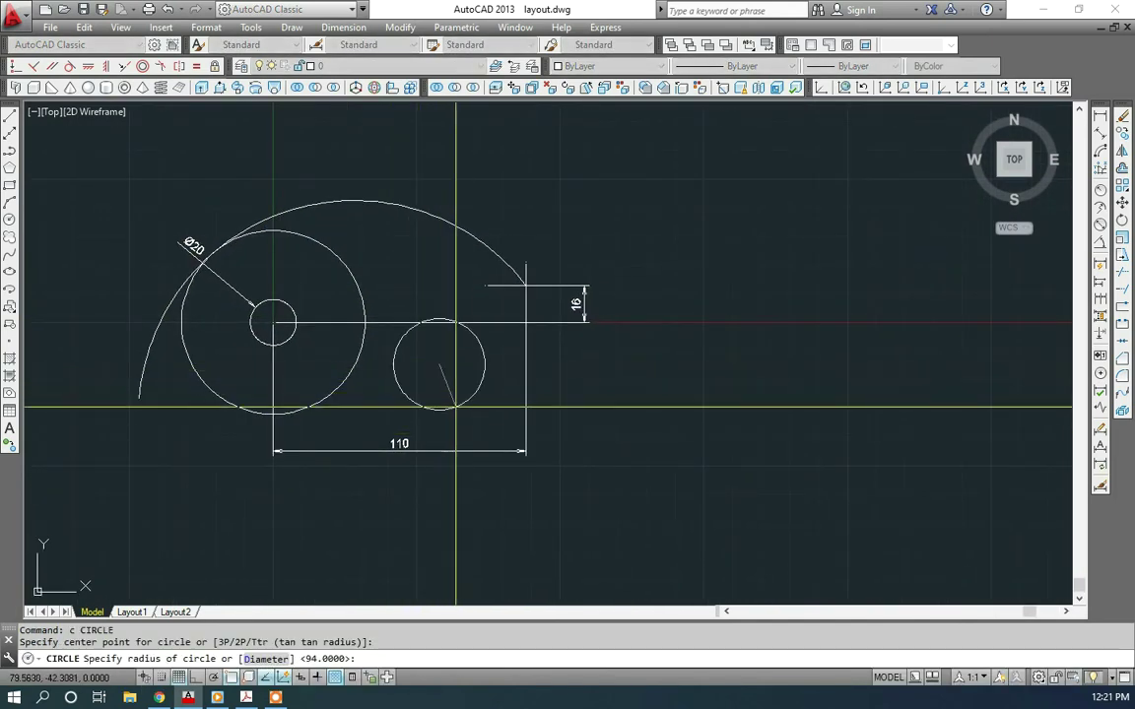
type("0")
key("Return")
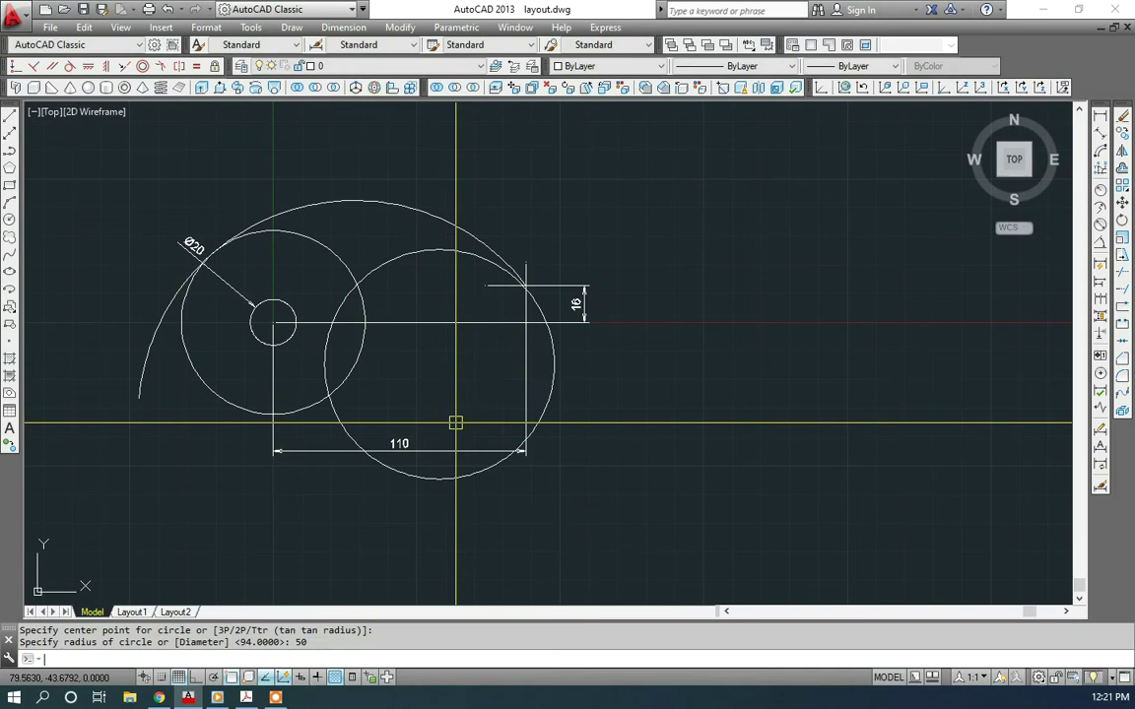
Step: Start a radius dimension on the new circle, then cancel it
left_click(905, 88)
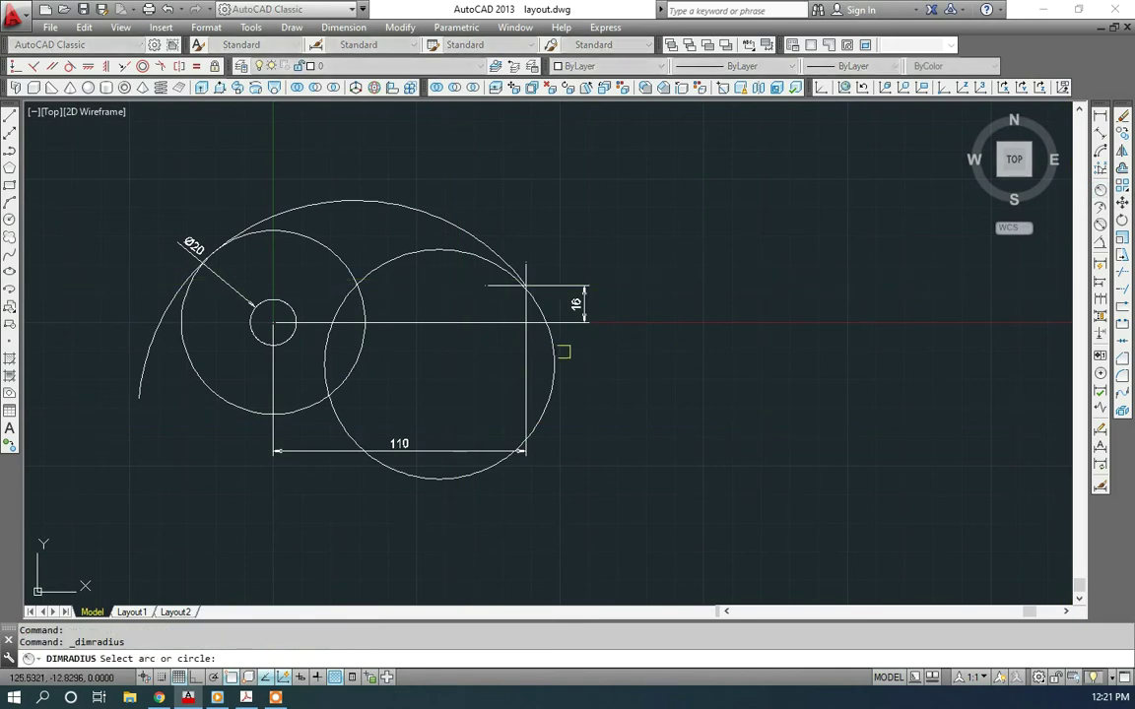
left_click(554, 357)
scroll(501, 278, "up", 4)
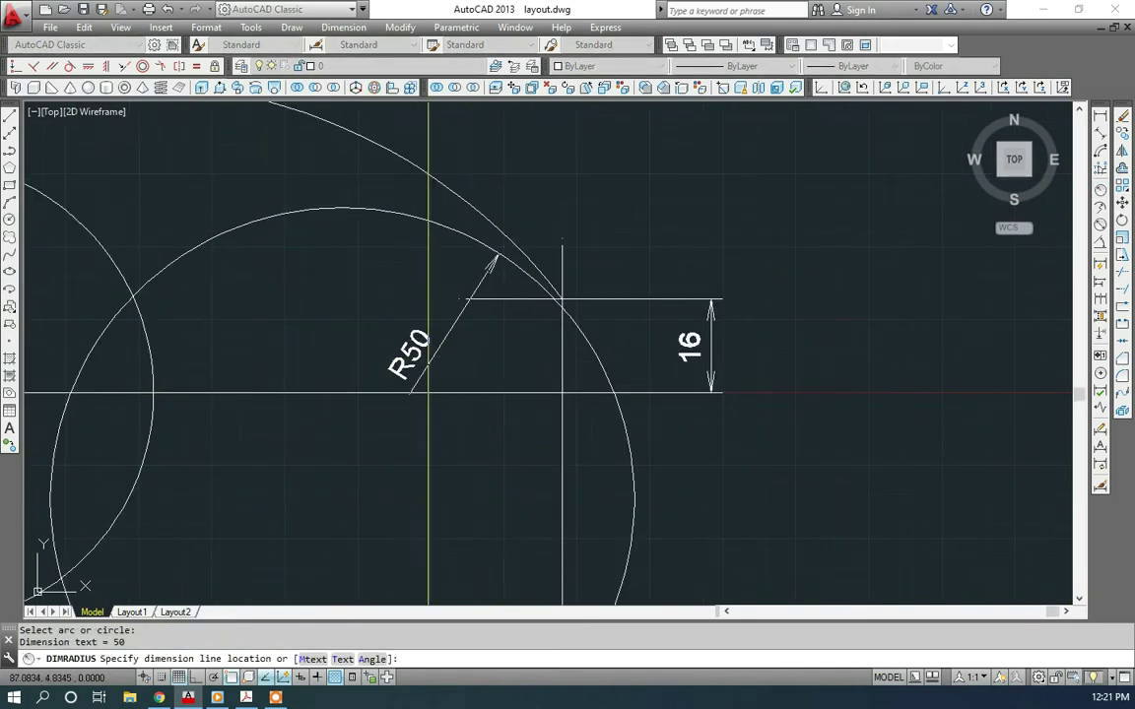
scroll(375, 284, "down", 2)
key("Escape")
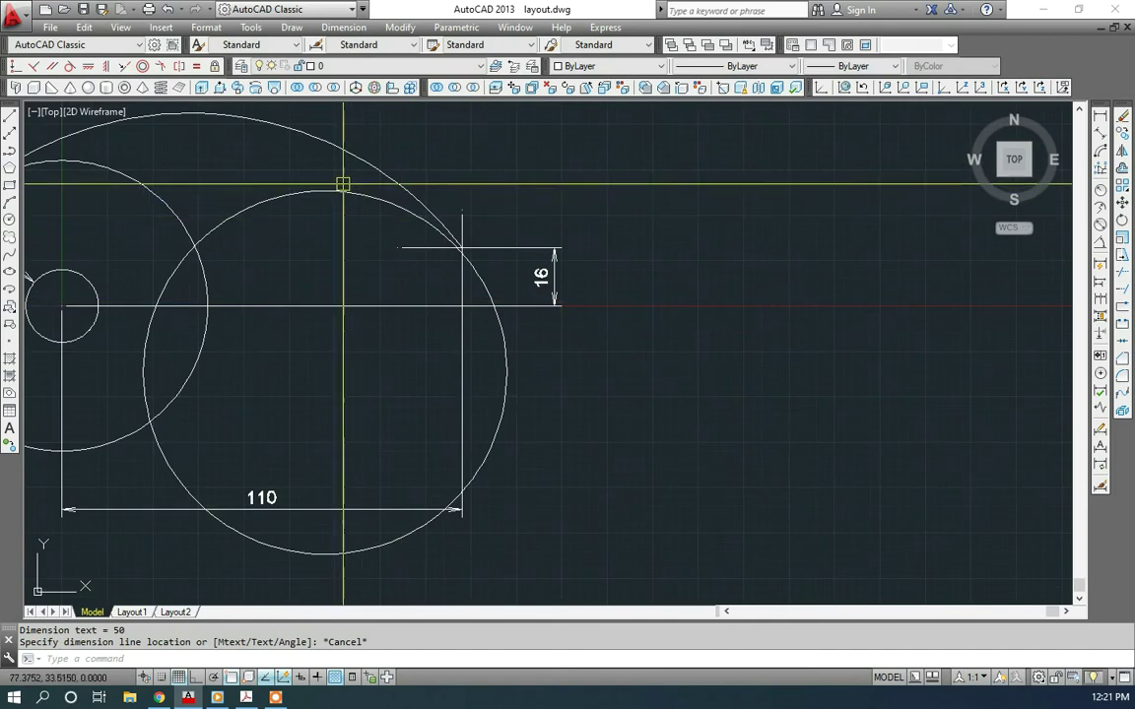
Step: Move the R50 circle lower so it straddles the 110 dimension line
left_click(342, 182)
left_click(296, 213)
type("m")
key("Return")
left_click(330, 361)
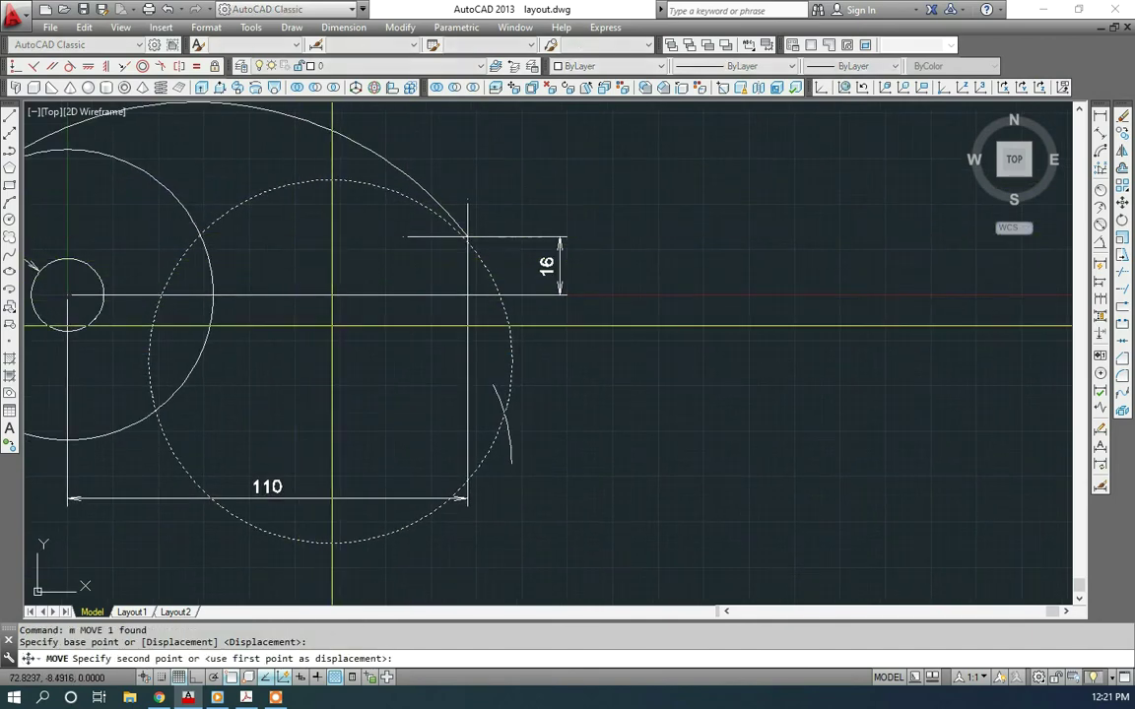
left_click(331, 492)
scroll(325, 279, "down", 2)
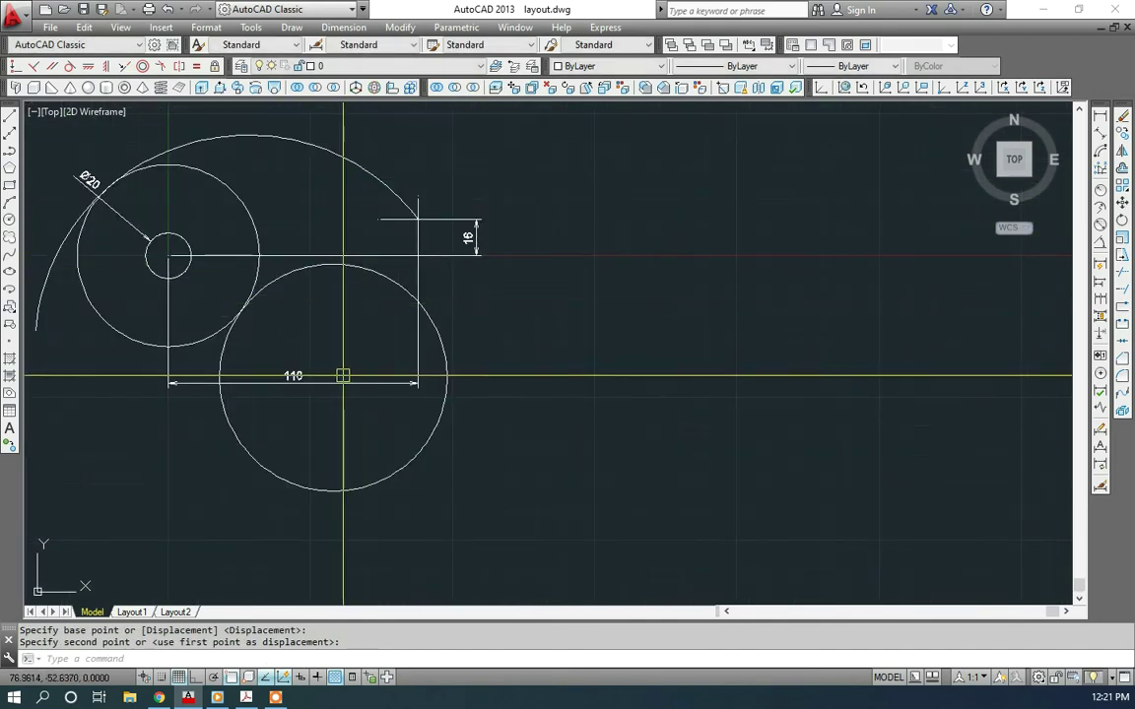
Step: Start an XL construction line anchored at the intersection
type("xl")
key("Return")
left_click(204, 478)
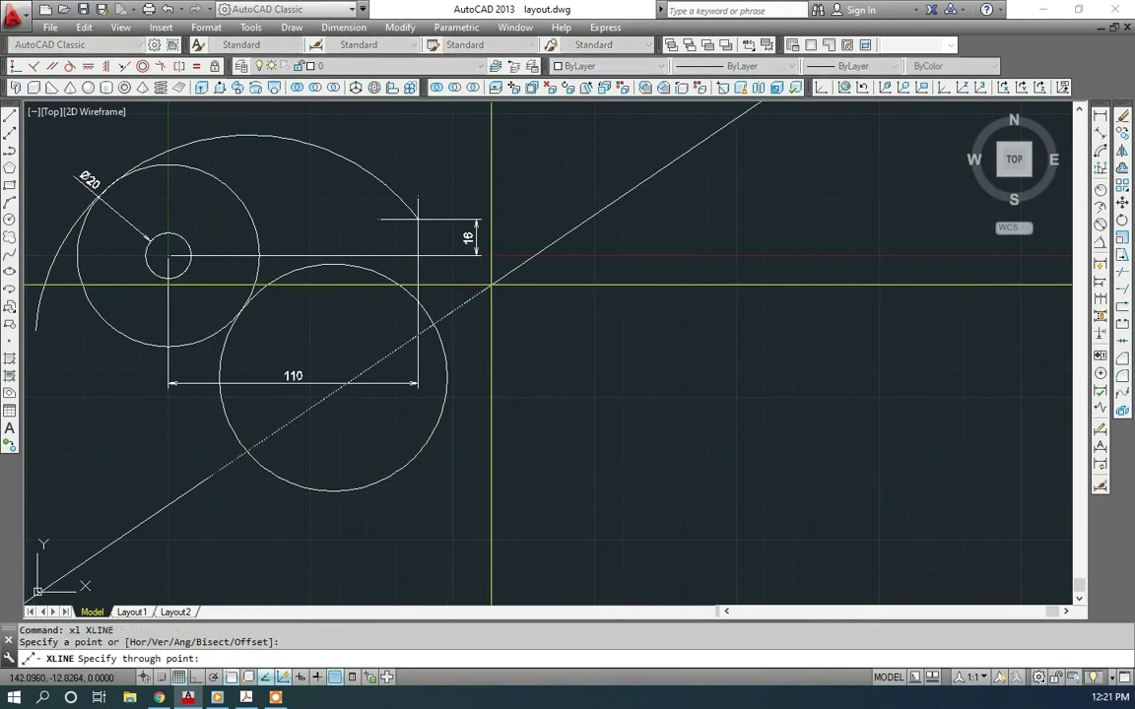
Step: Angle the construction line diagonally and trim the R50 circle to an arc at it
left_click(419, 332)
key("Escape")
middle_click_drag(501, 331, 505, 332)
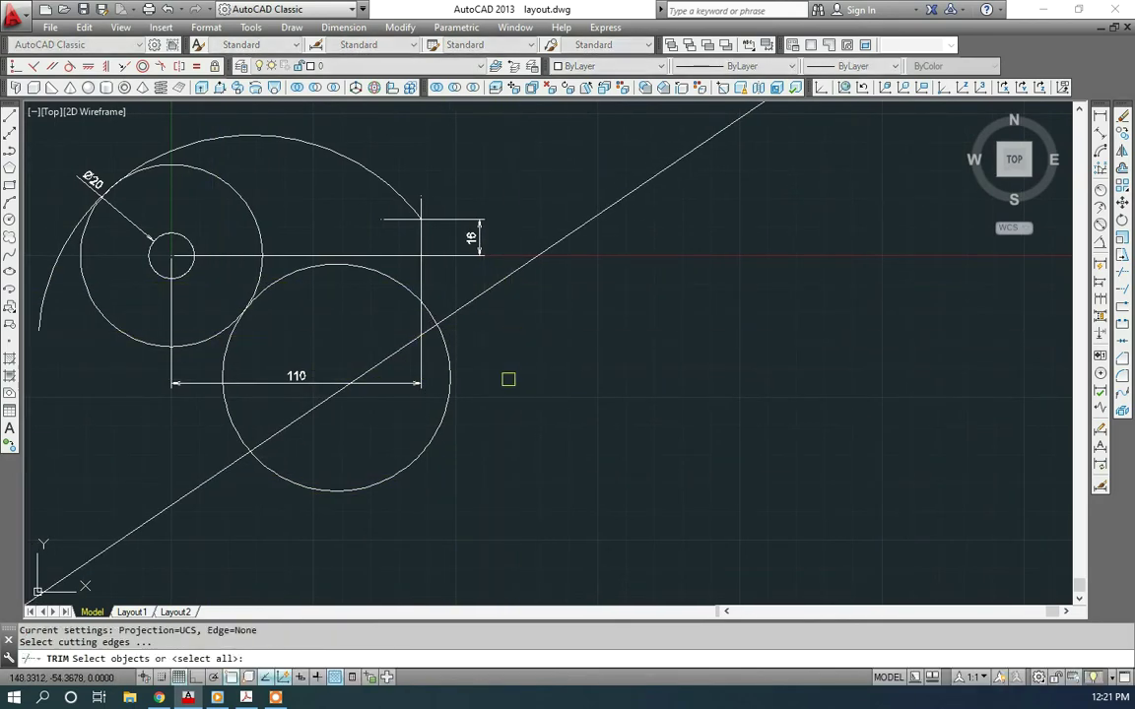
key("Return")
key("Escape")
Step: Erase the diagonal construction line
left_click(452, 316)
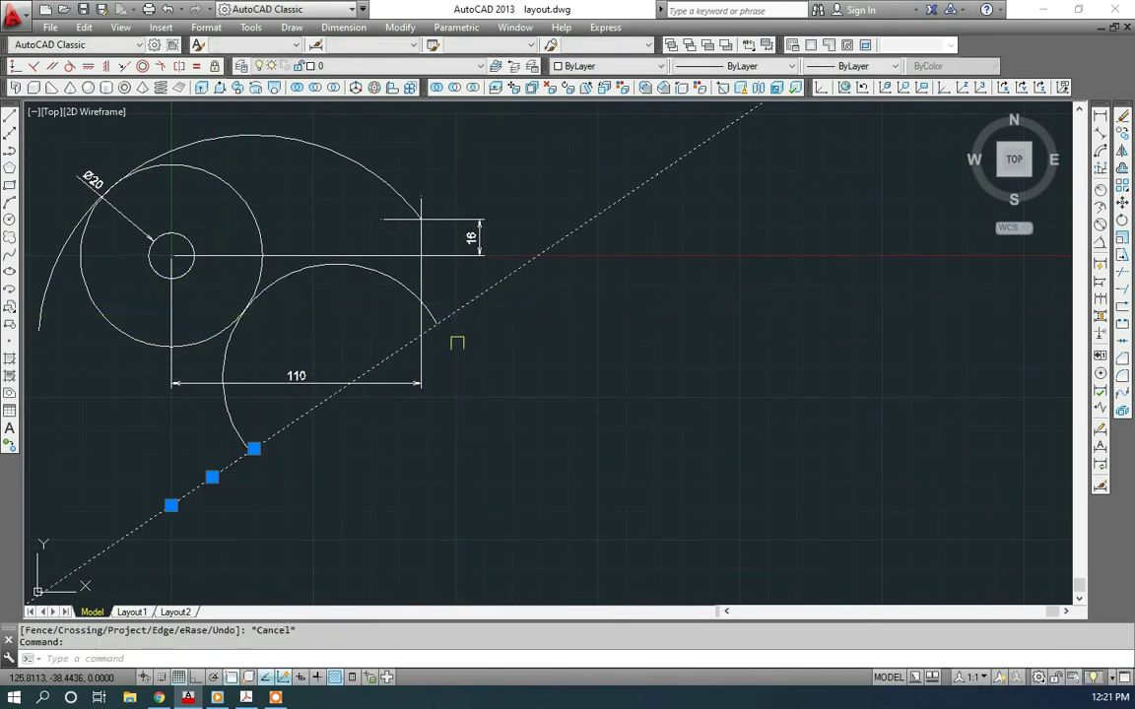
middle_click_drag(468, 352, 484, 343)
key("Return")
Step: Move the R50 arc by its endpoint to the end of the 110 dimension
left_click(411, 274)
scroll(426, 286, "up", 2)
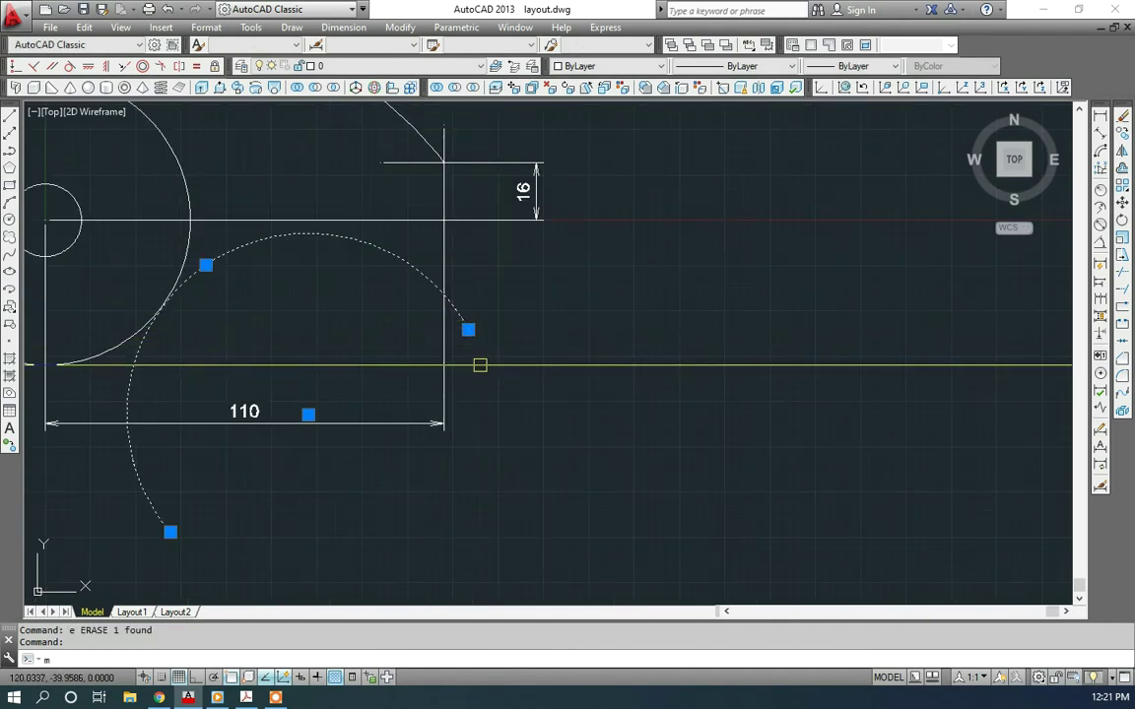
key("Return")
left_click(468, 330)
scroll(446, 205, "up", 2)
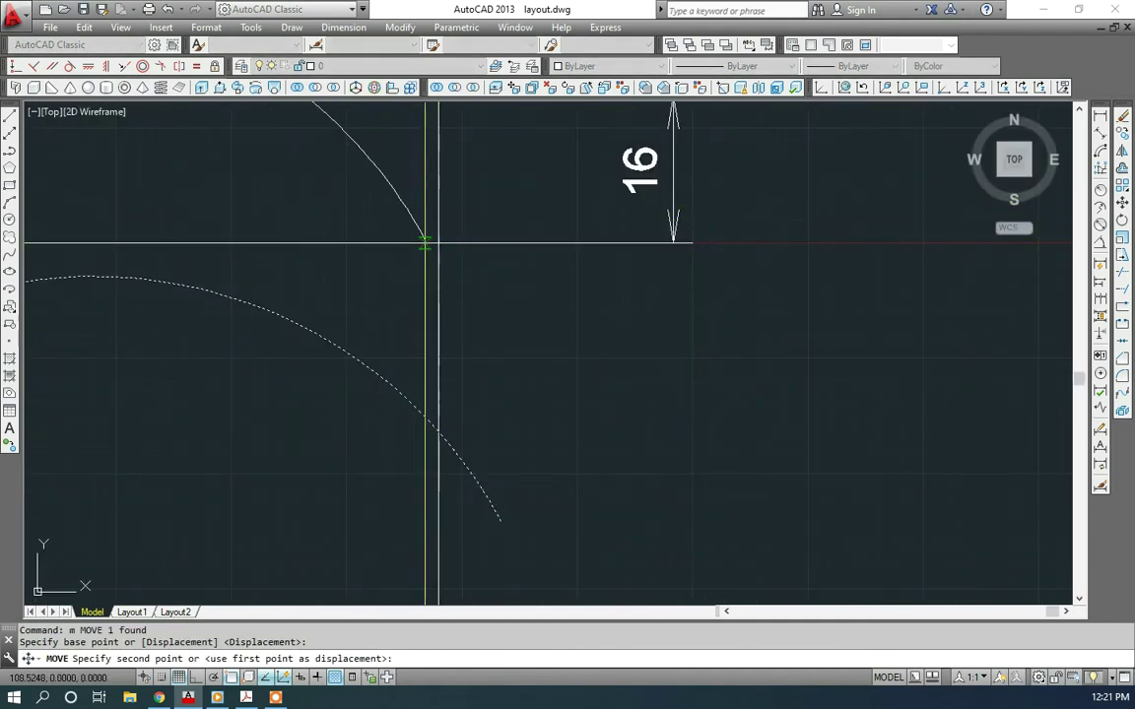
scroll(489, 347, "down", 3)
left_click(392, 298)
scroll(392, 299, "up", 1)
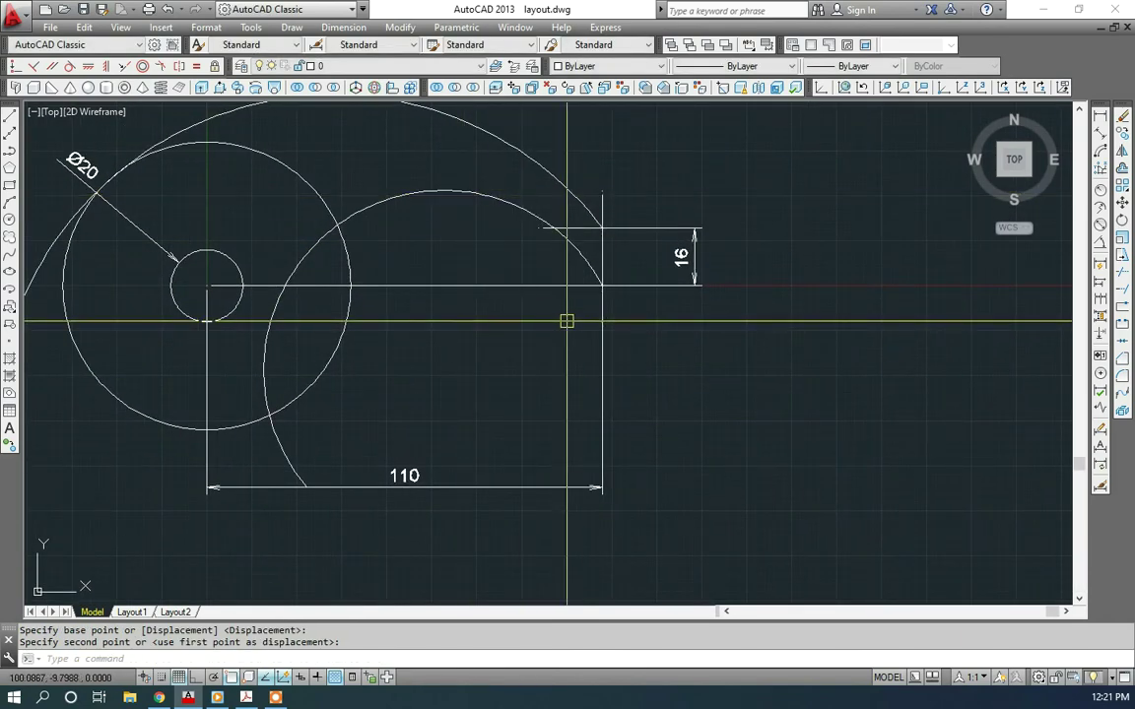
Step: Fix the large arc, make the R40 circle tangent to the R50 arc, and re-centre it
left_click(216, 66)
left_click(601, 286)
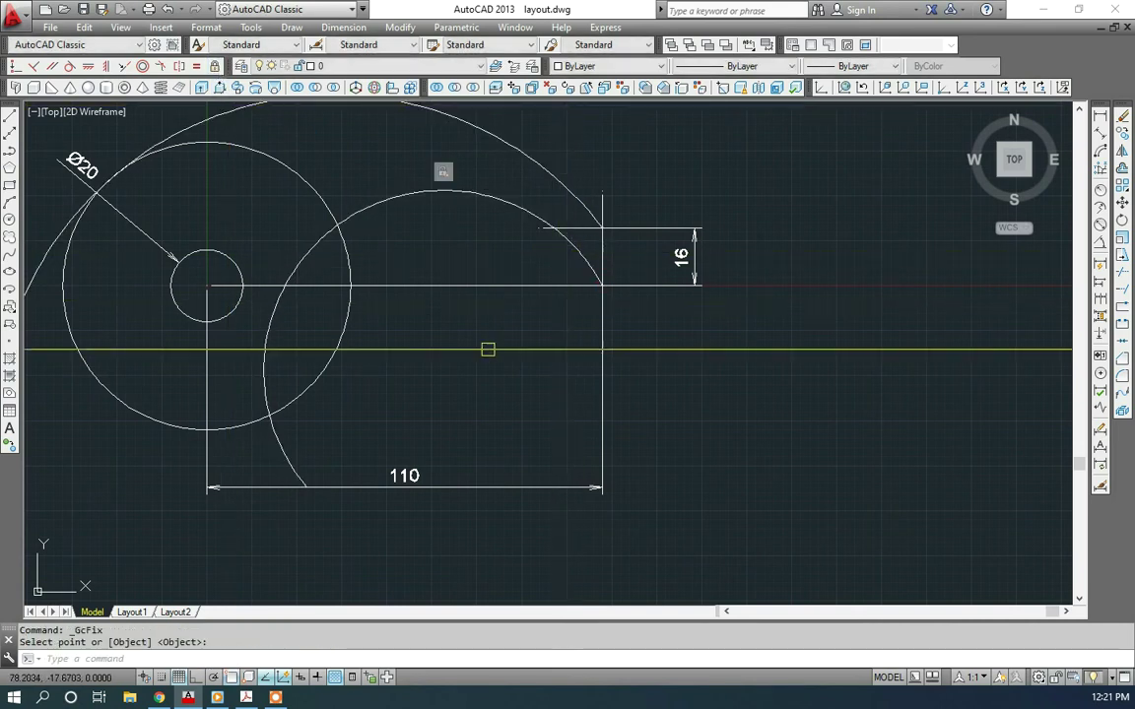
left_click(70, 66)
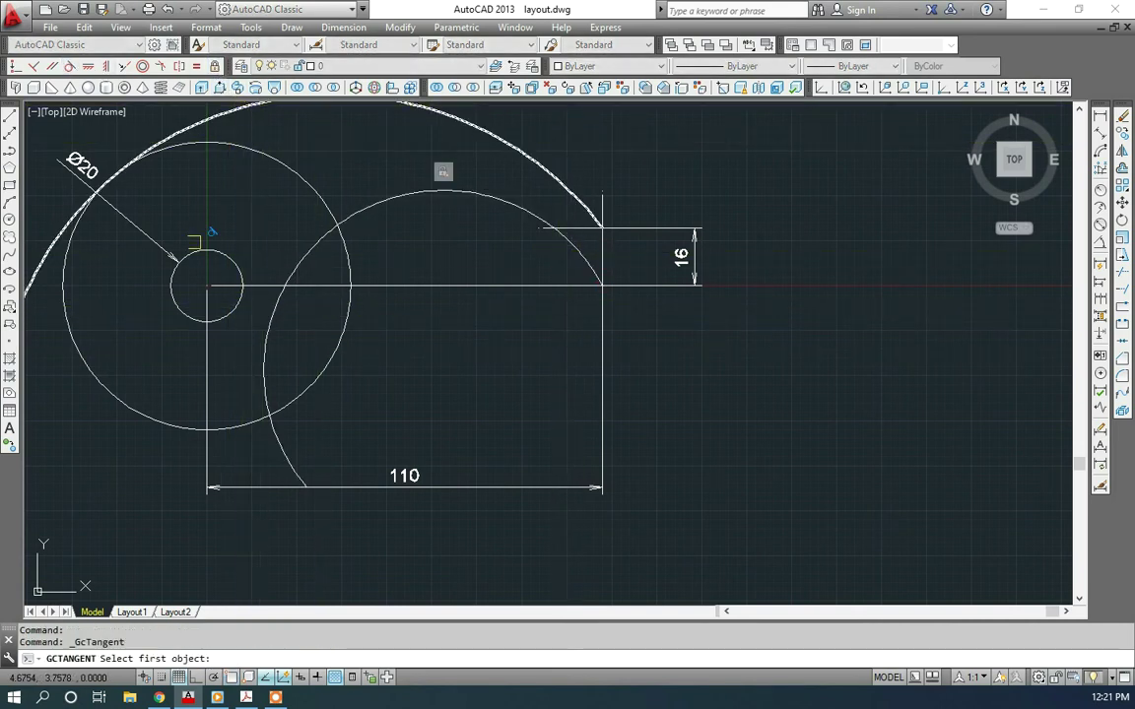
left_click(343, 253)
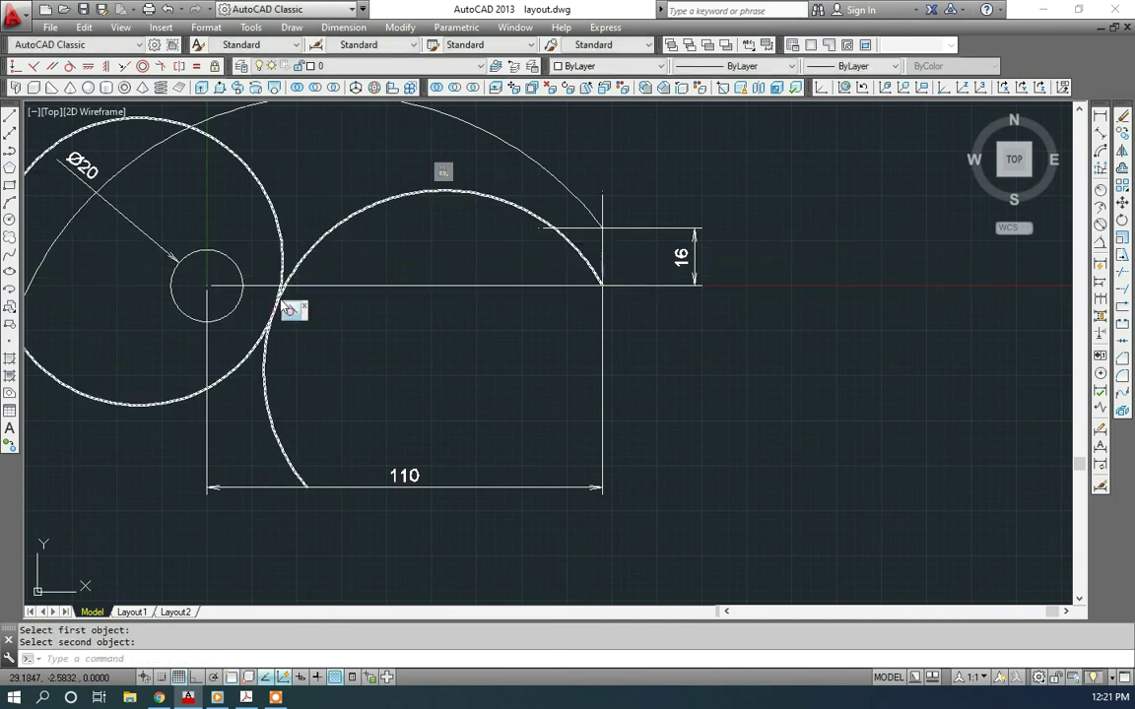
left_click(139, 262)
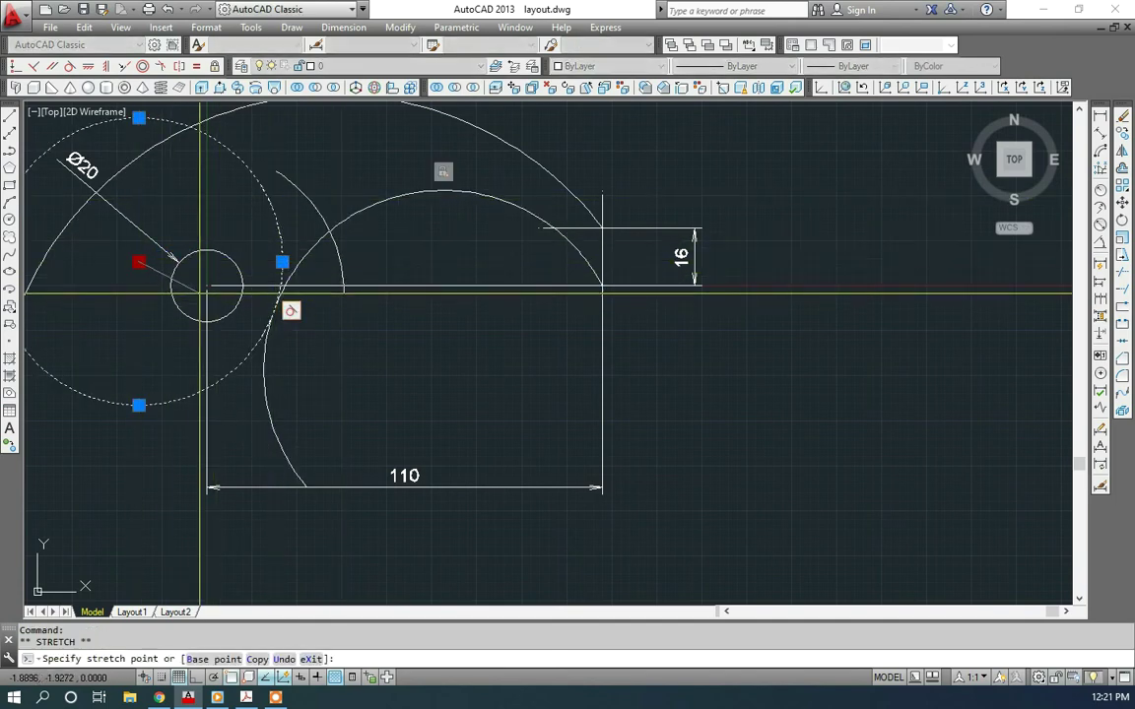
scroll(239, 303, "up", 4)
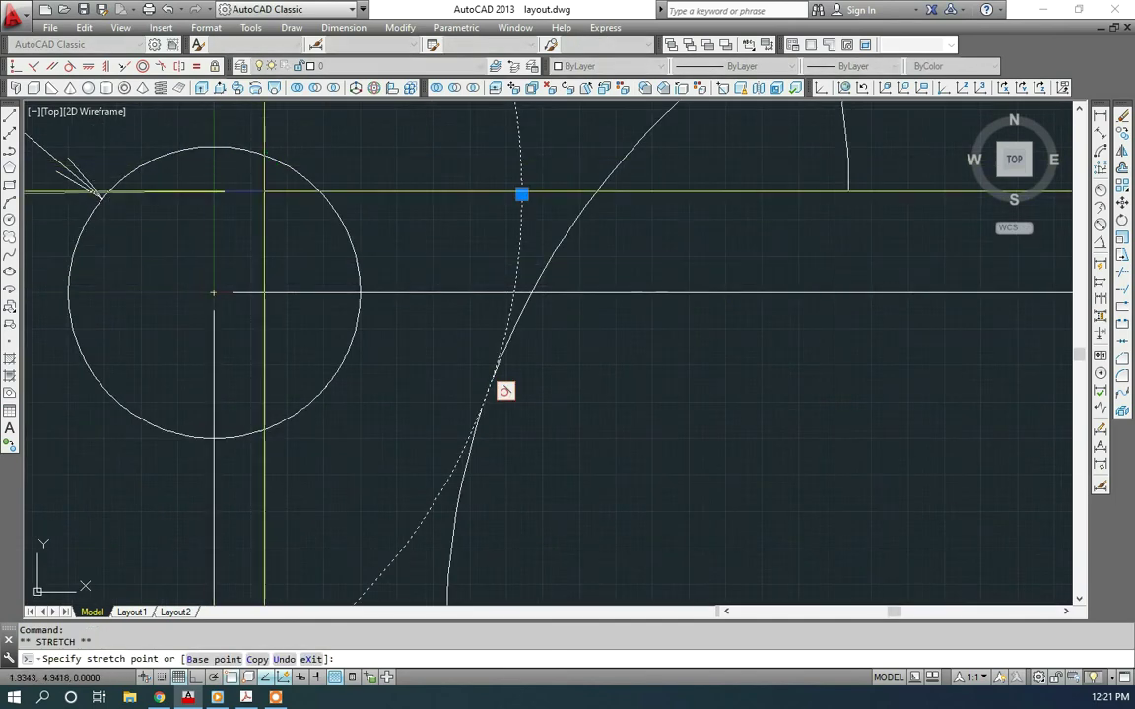
scroll(210, 292, "up", 2)
scroll(215, 311, "down", 6)
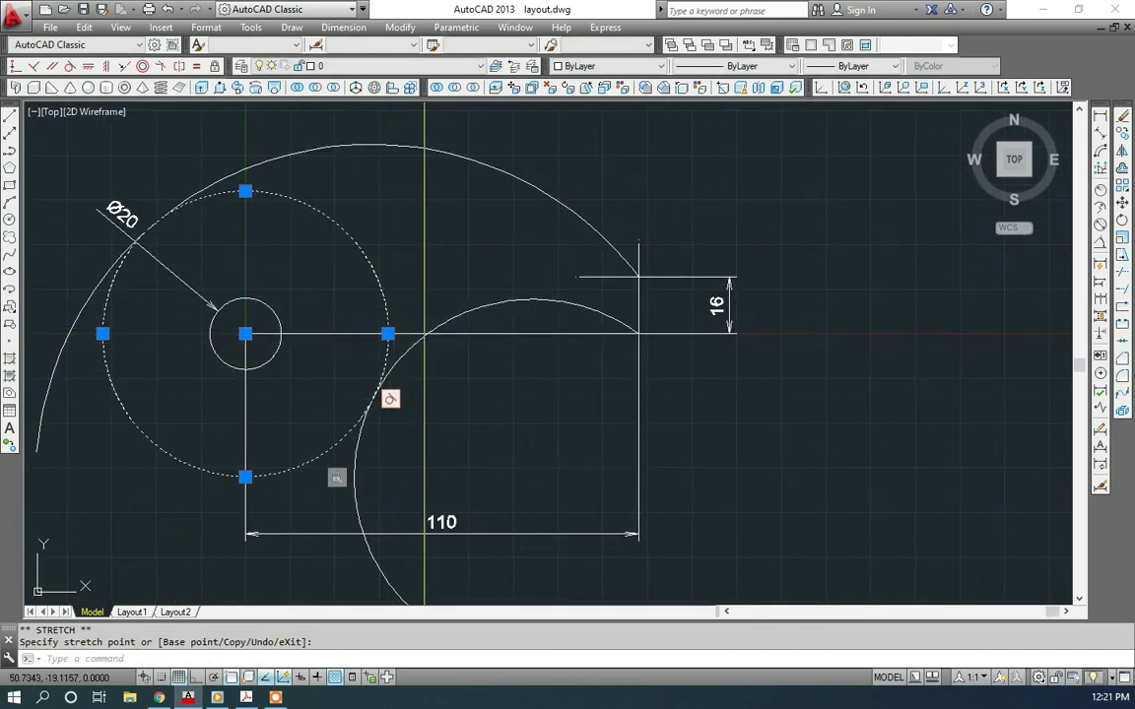
Step: Delete the two remaining geometric constraints
right_click(389, 399)
left_click(432, 411)
right_click(336, 478)
left_click(374, 479)
Step: Erase the leftover old polyline and dimension
middle_click_drag(480, 448, 449, 369)
key("Escape")
scroll(433, 345, "down", 3)
left_click(633, 367)
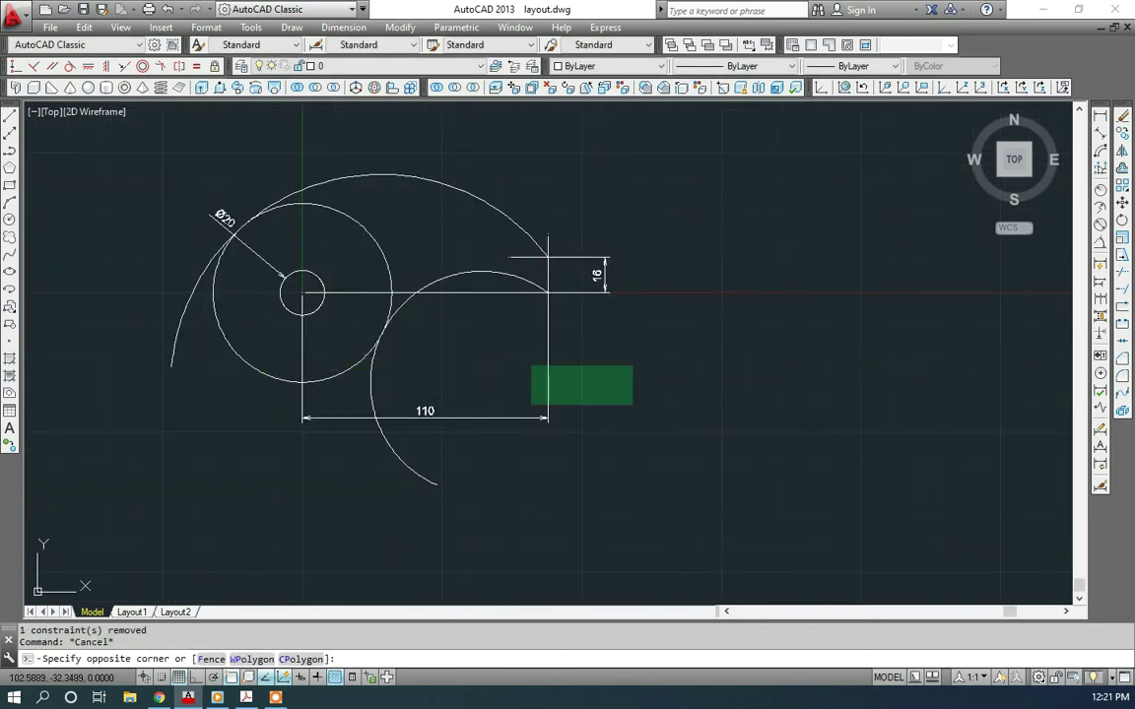
left_click(529, 400)
middle_click_drag(529, 394, 485, 394)
type("e")
key("Return")
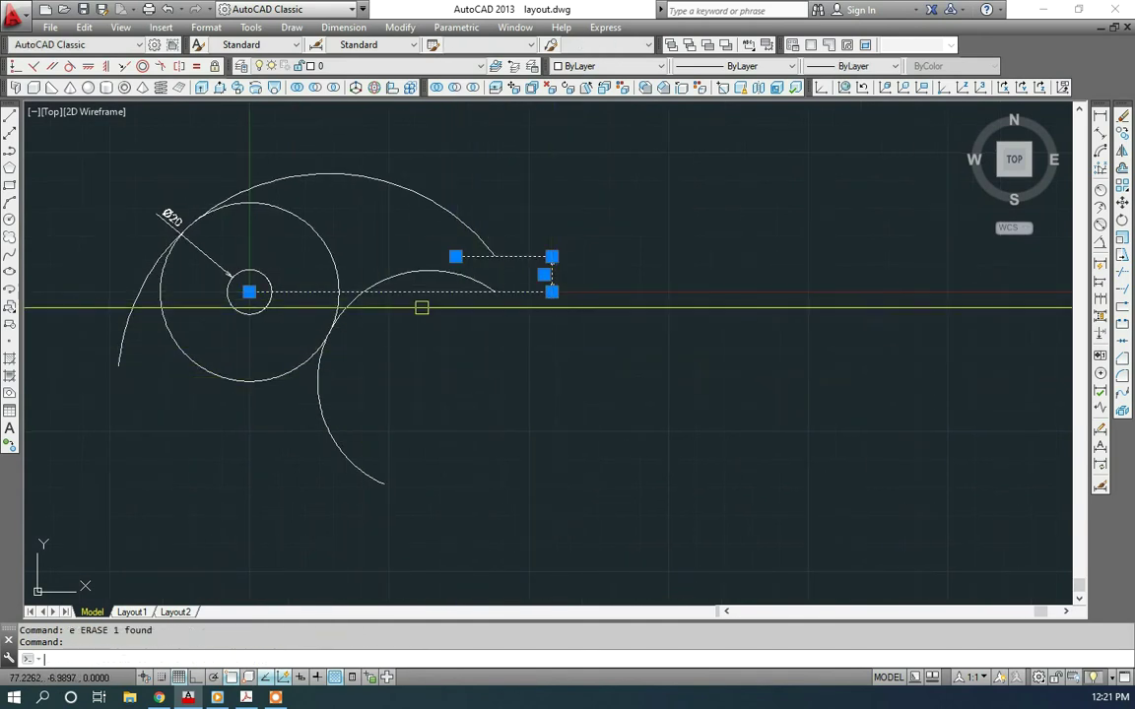
Step: Trim the overlapping circle portions into the hook outline
middle_click_drag(206, 310, 288, 339)
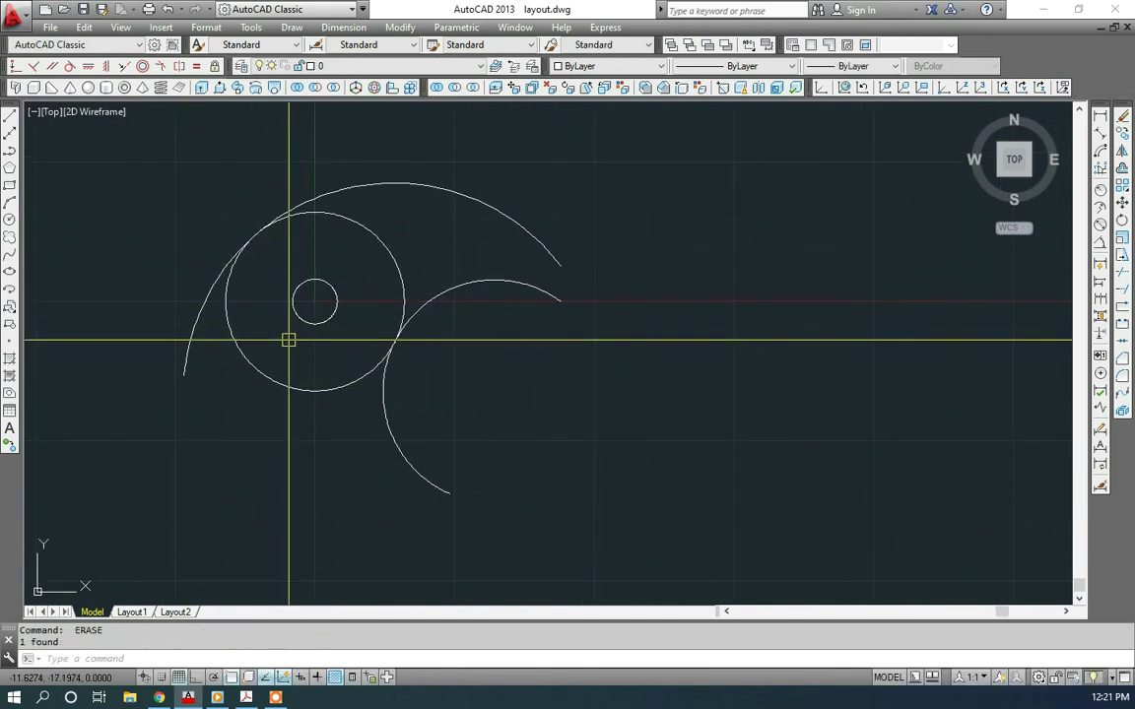
type("tr")
key("Return")
key("Return")
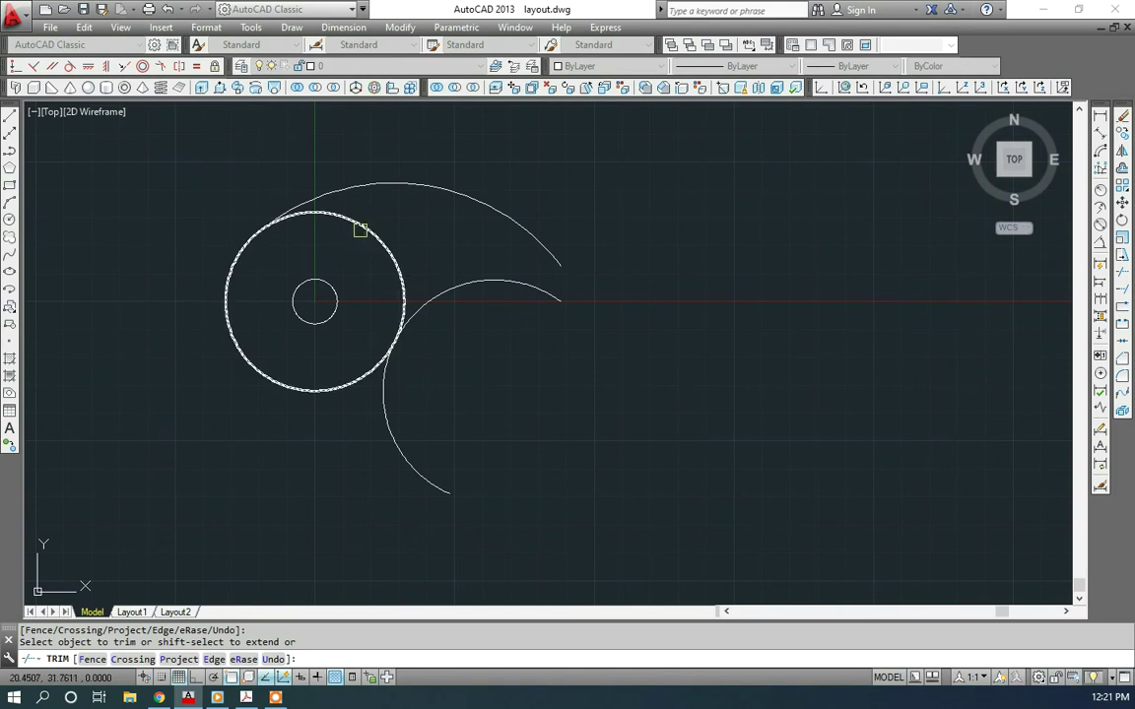
key("Escape")
middle_click_drag(539, 371, 487, 405)
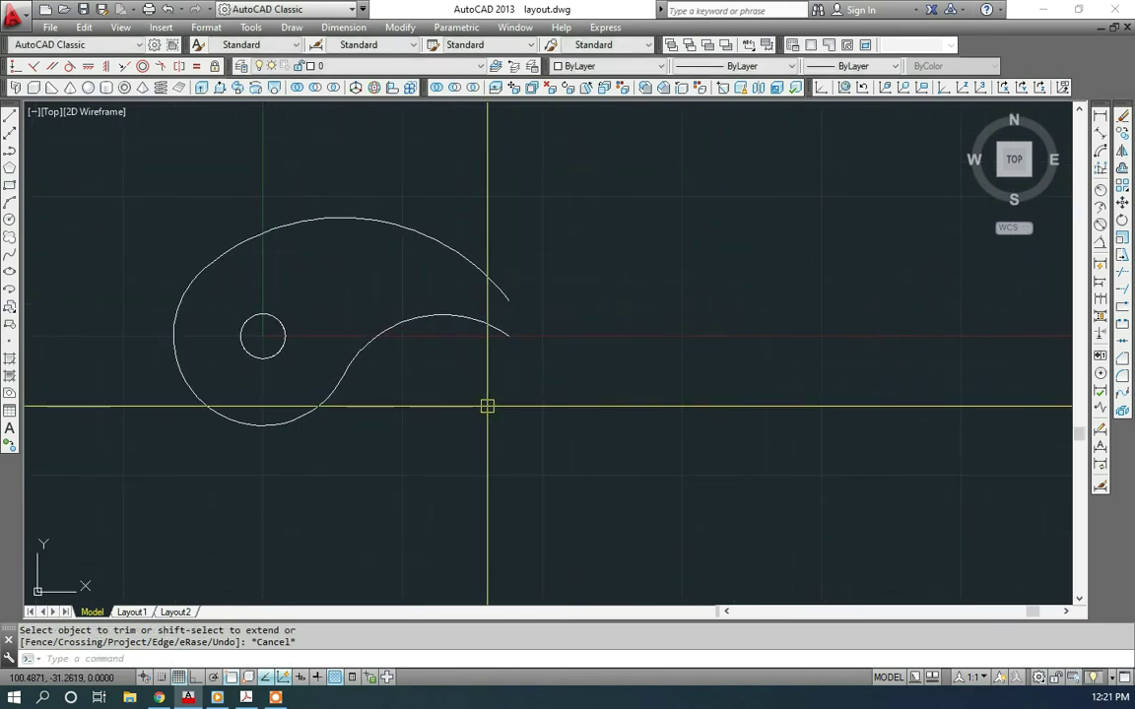
type("ln")
key("Escape")
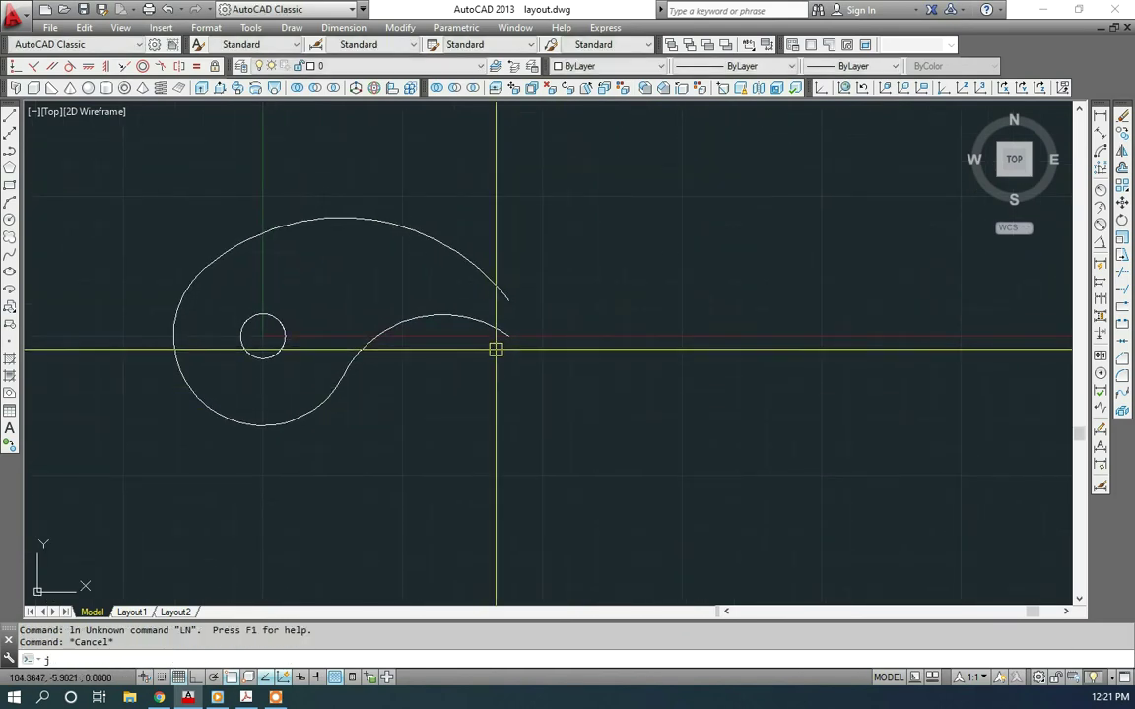
key("Return")
key("Escape")
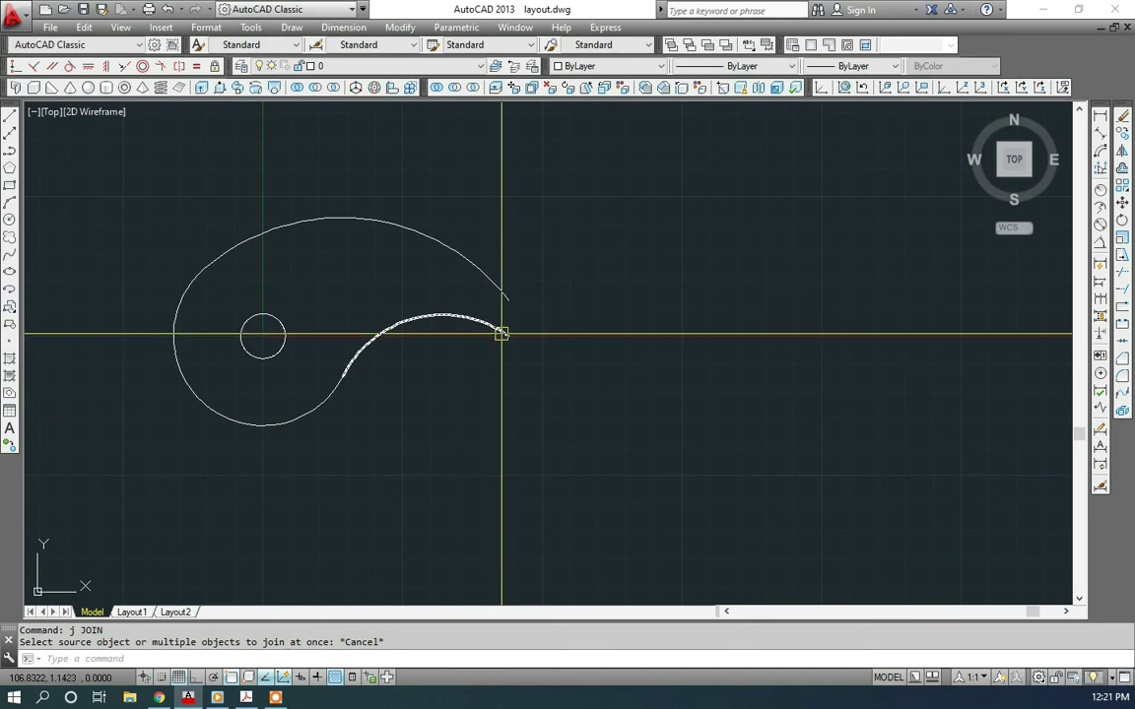
Step: Draw a vertical line from the upper arc's end down to the lower arc tip
type("l")
key("Return")
scroll(505, 325, "up", 2)
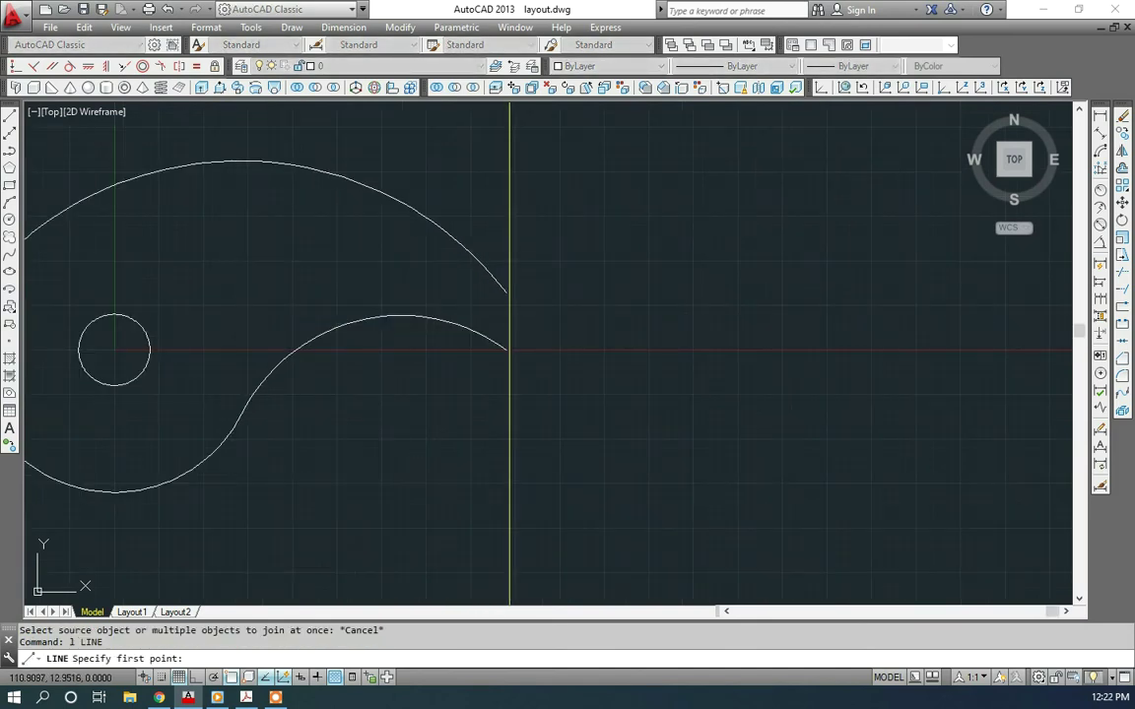
left_click(506, 292)
left_click(507, 349)
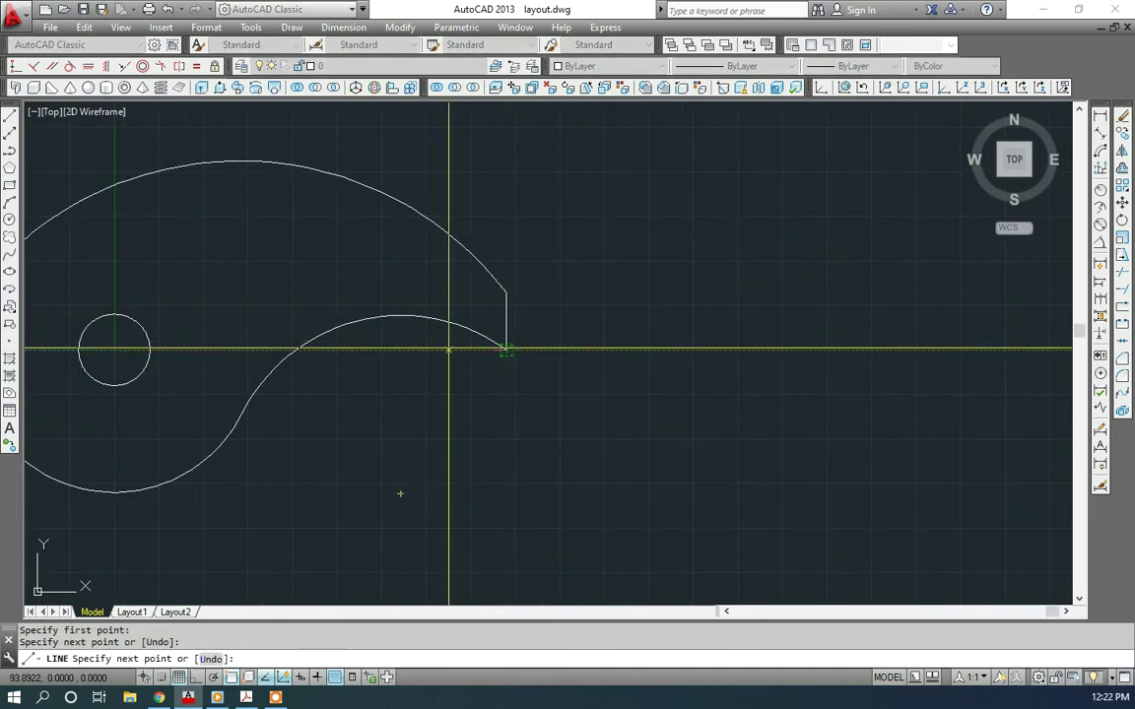
key("Escape")
scroll(388, 320, "down", 2)
middle_click_drag(387, 322, 506, 325)
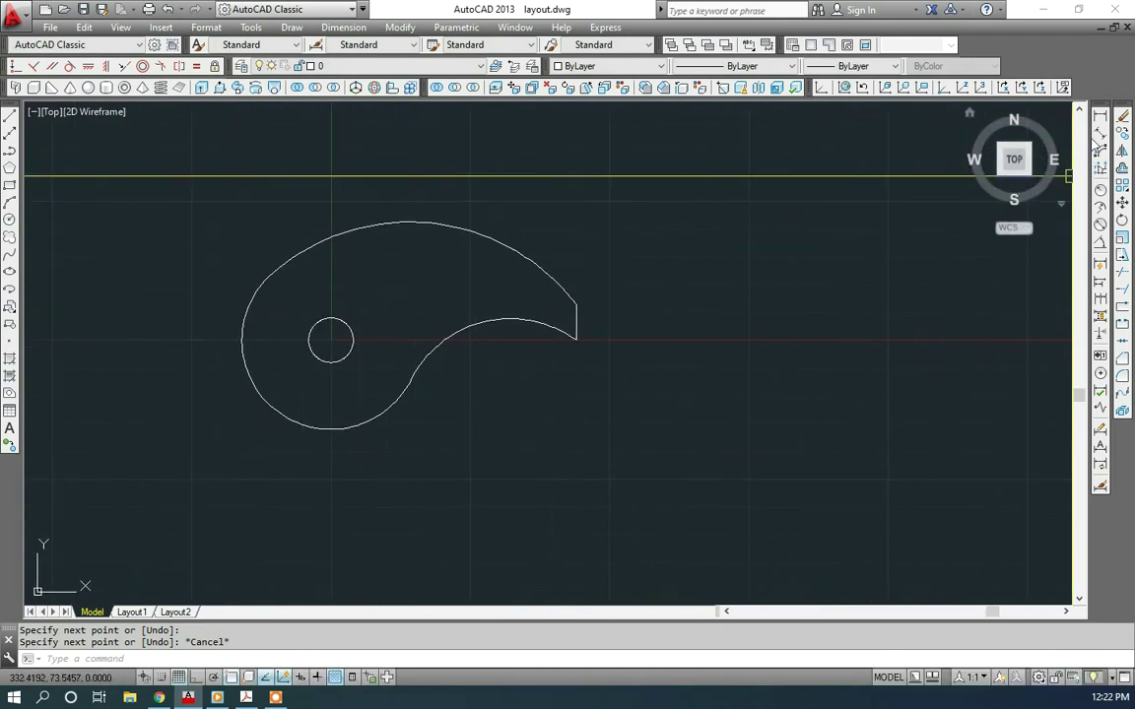
Step: Add the 16 linear dimension on the closing line at the hook tip
left_click(1098, 117)
left_click(578, 327)
left_click(632, 320)
scroll(619, 318, "up", 4)
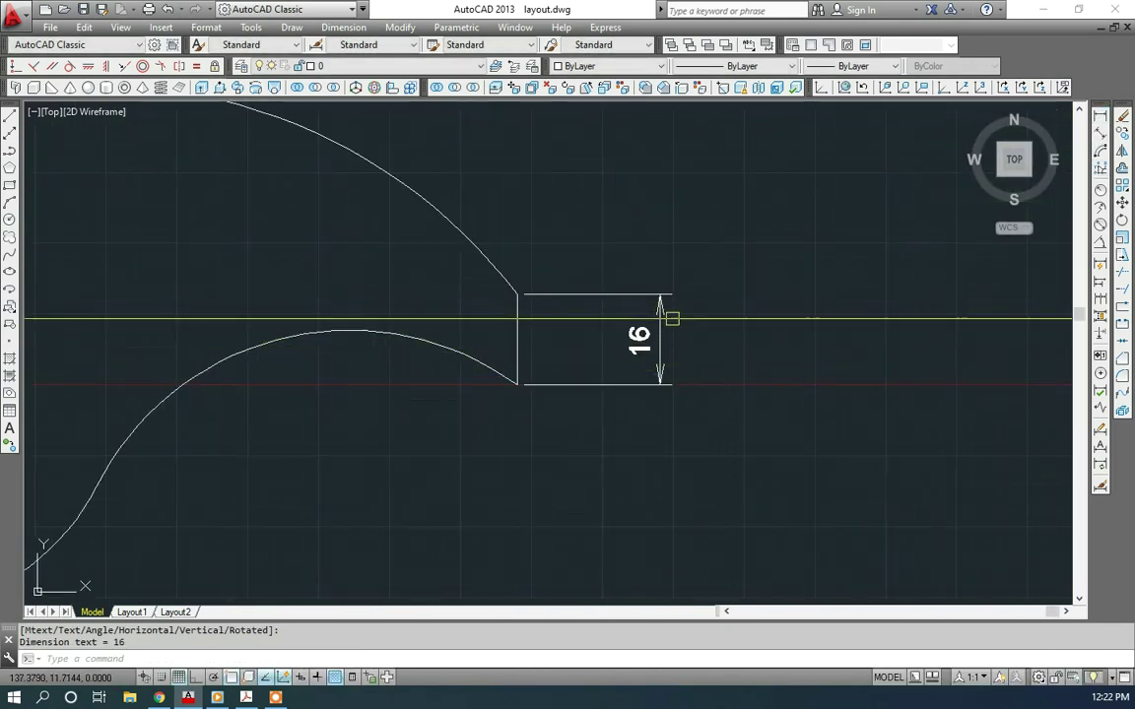
scroll(672, 318, "down", 4)
Step: Add the 110 overall length dimension from the hole centre to the hook tip
left_click(1101, 118)
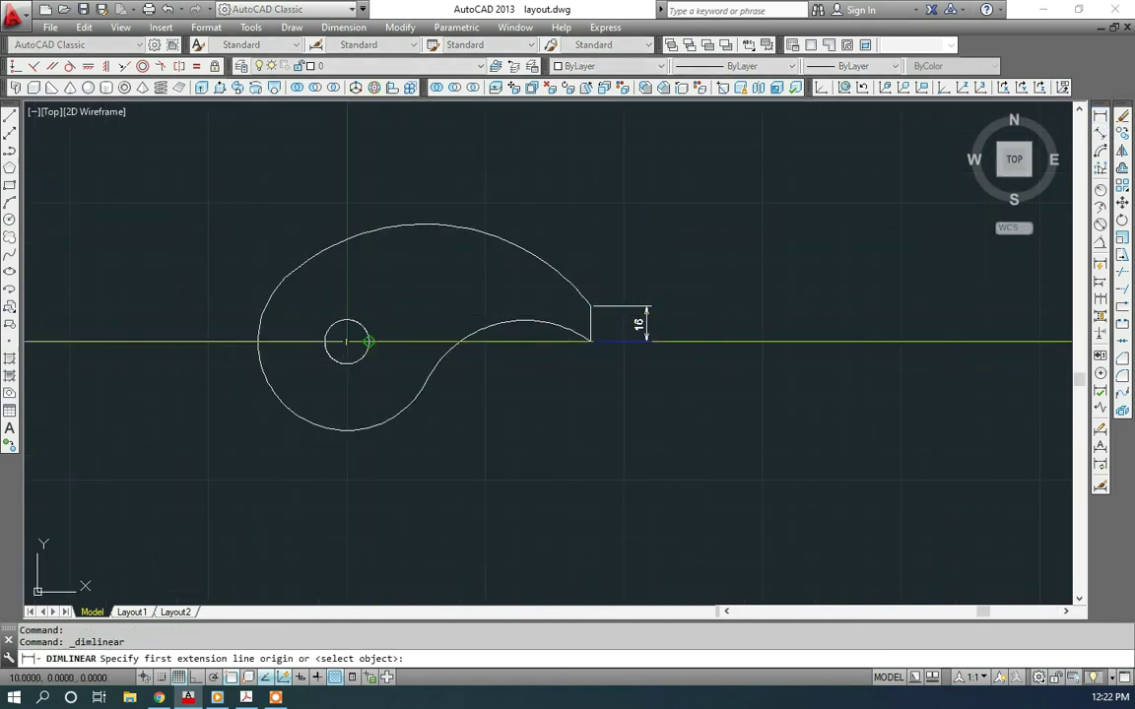
left_click(347, 341)
scroll(611, 327, "up", 2)
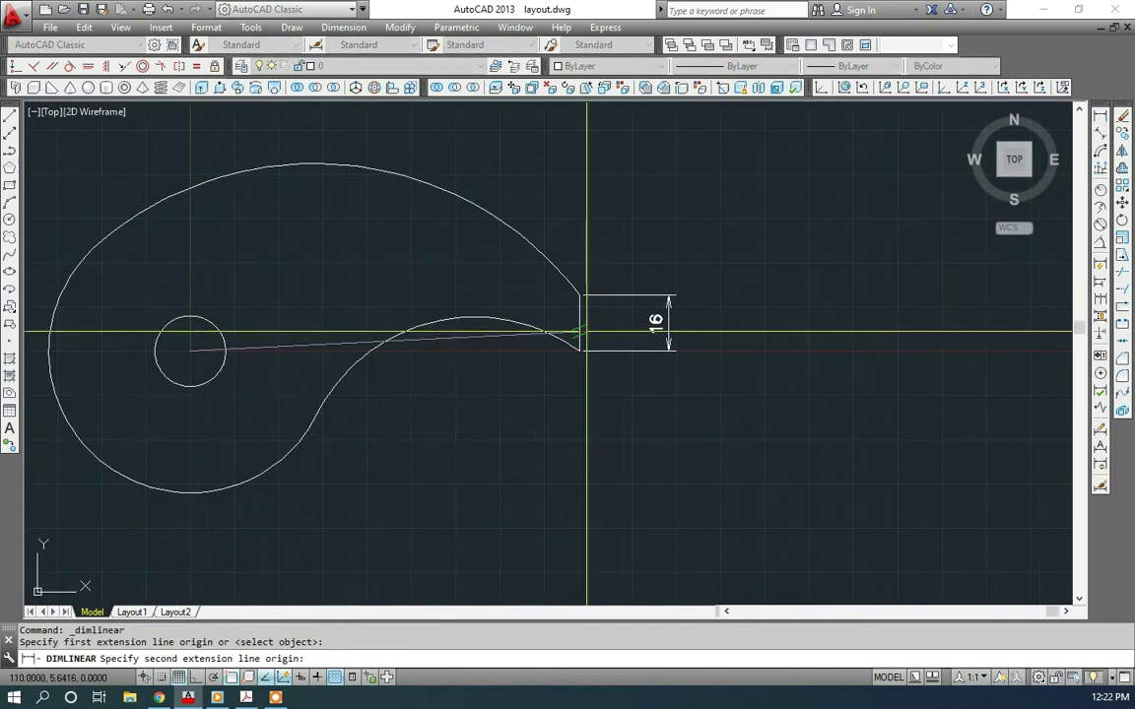
scroll(582, 347, "up", 4)
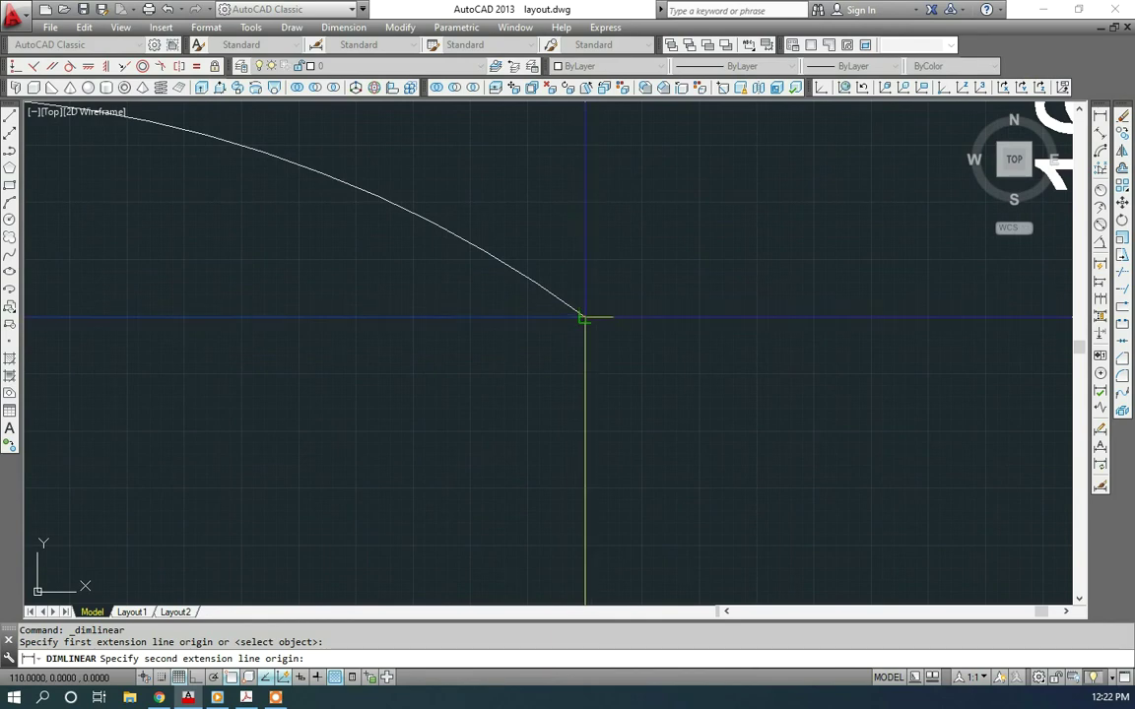
left_click(585, 313)
scroll(473, 315, "down", 3)
scroll(363, 425, "down", 3)
scroll(340, 448, "up", 1)
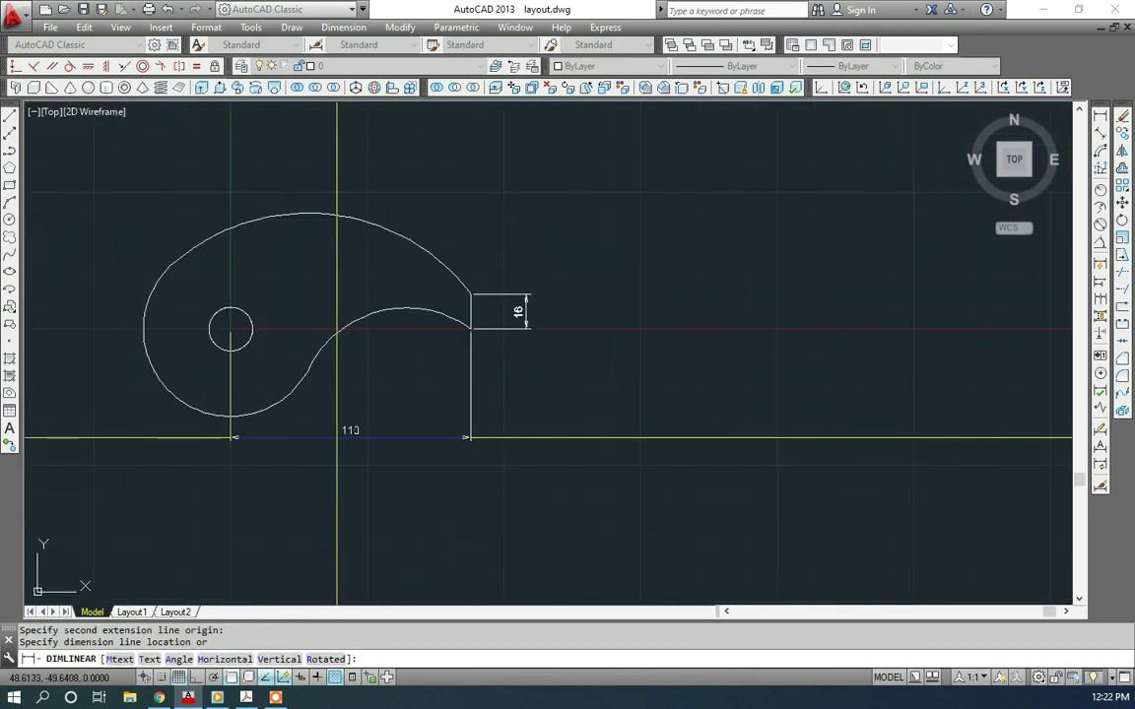
left_click(360, 429)
mouse_move(1014, 161)
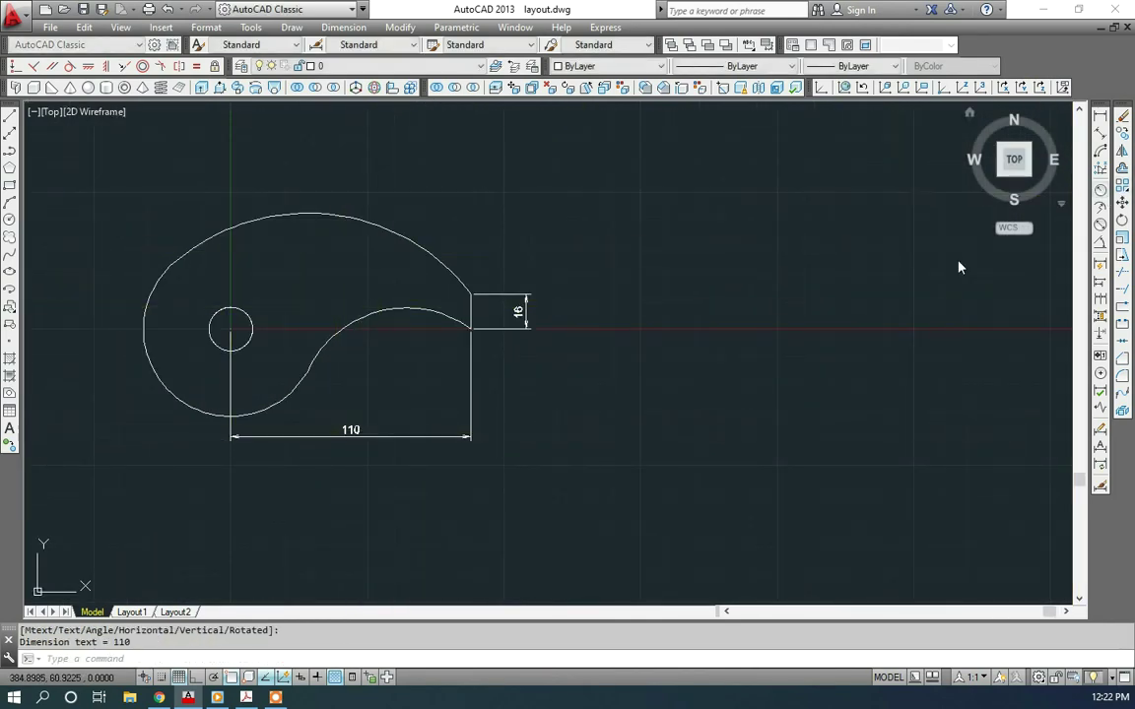
Step: Dimension the inner arc as R50 and the large outer arc as R94
left_click(1100, 189)
scroll(391, 316, "up", 2)
left_click(379, 279)
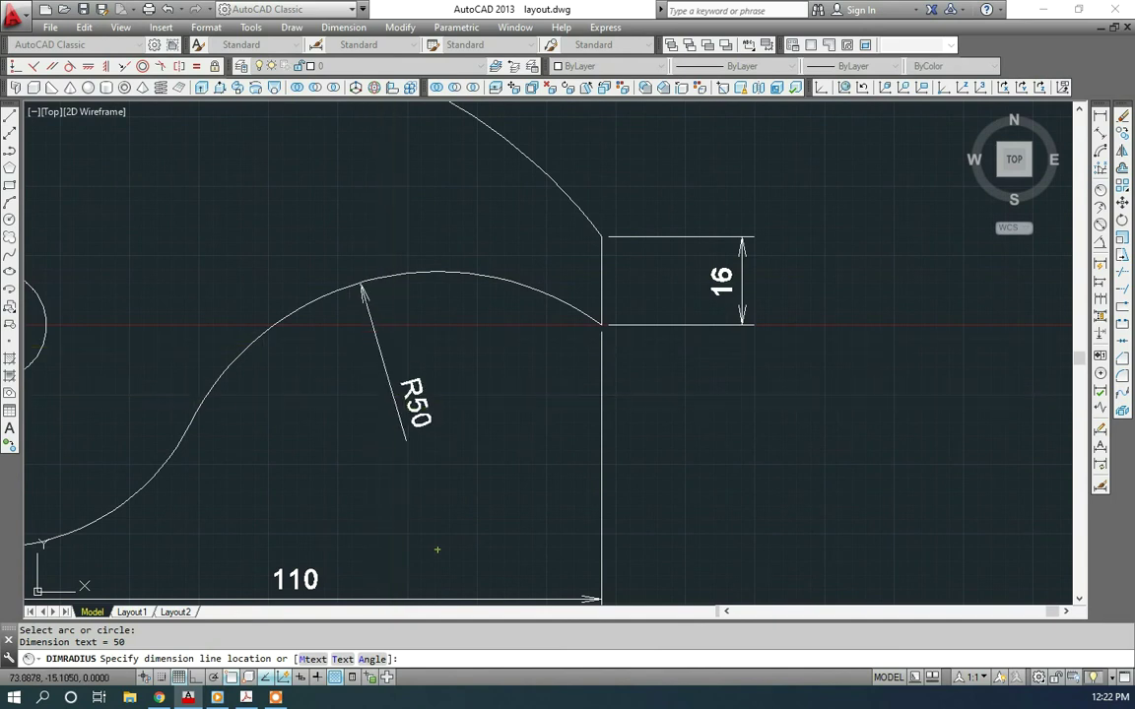
scroll(468, 384, "down", 2)
left_click(449, 402)
key("Return")
left_click(405, 252)
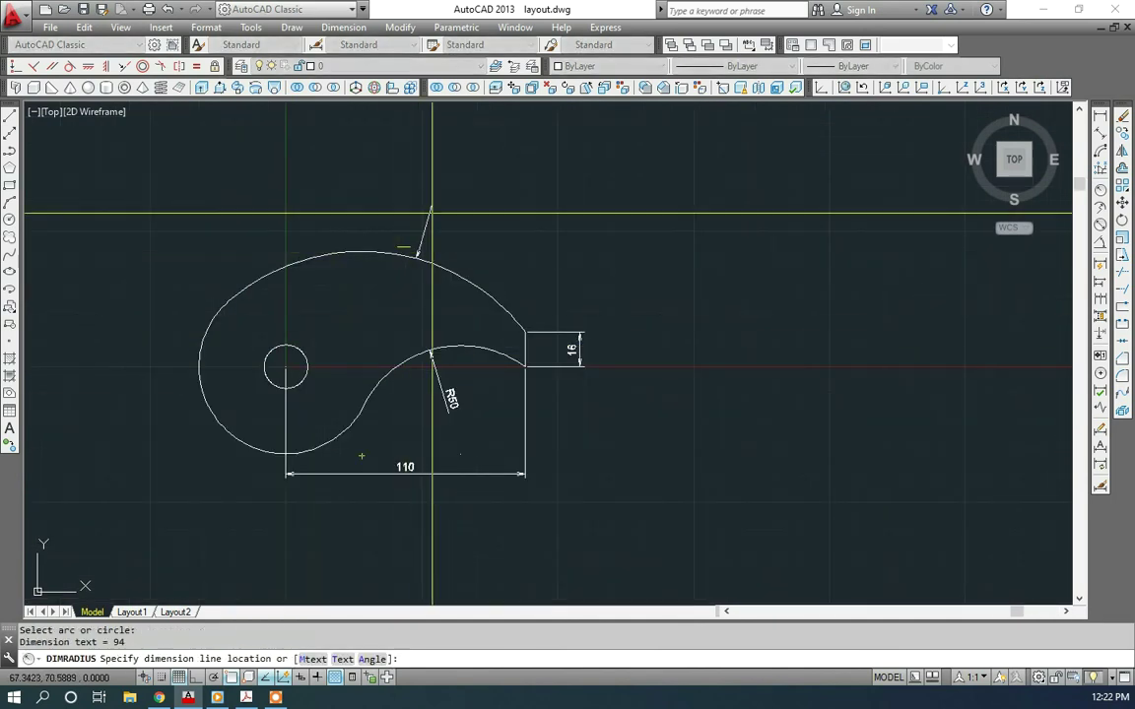
left_click(440, 192)
scroll(476, 295, "up", 2)
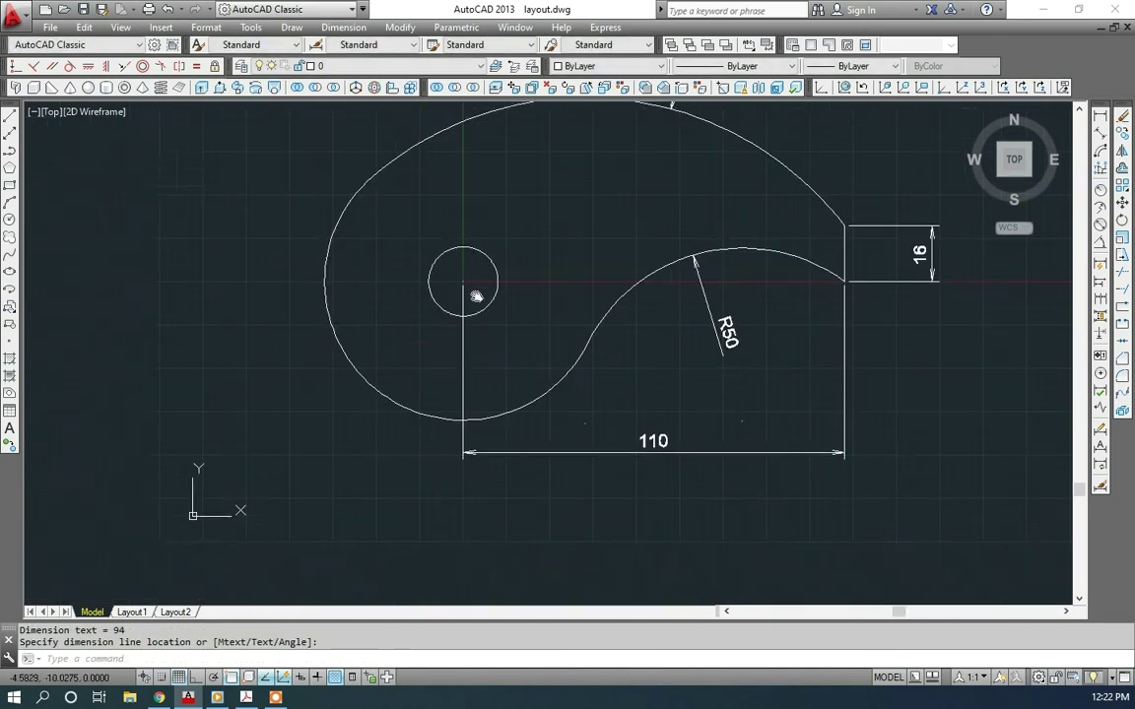
Step: Add the R40 radius on the lower-left arc and the Ø20 hole diameter
key("Return")
left_click(386, 393)
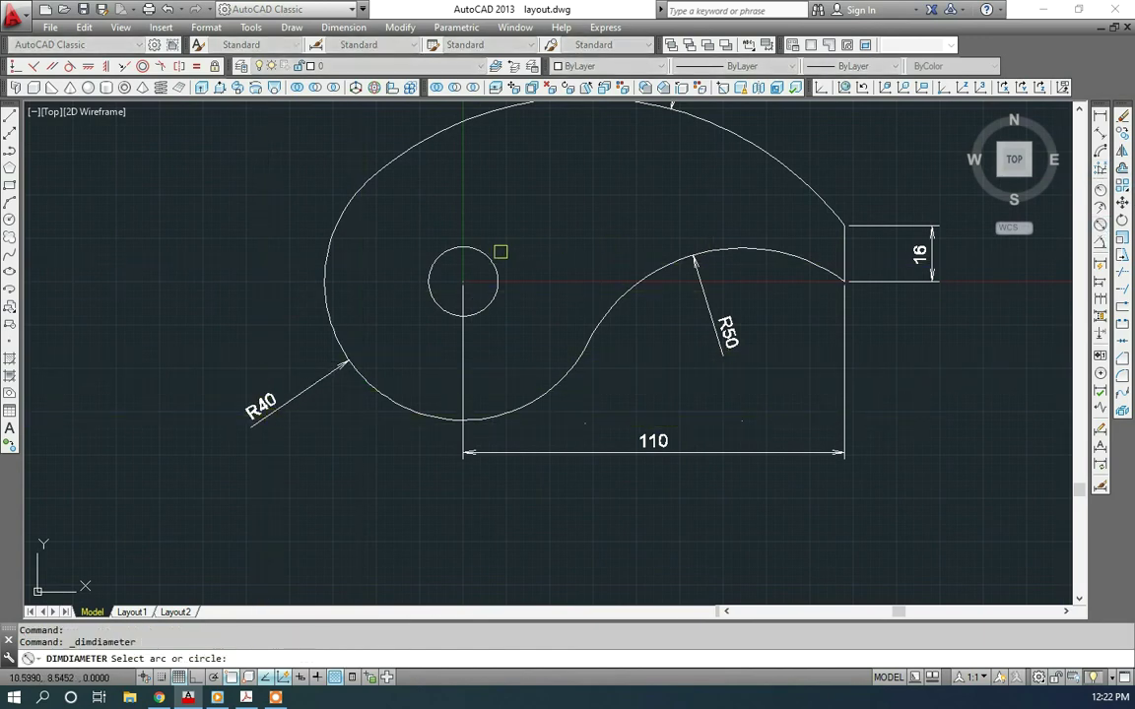
left_click(487, 256)
left_click(541, 228)
middle_click_drag(472, 322, 552, 375)
scroll(552, 375, "down", 2)
scroll(563, 328, "up", 2)
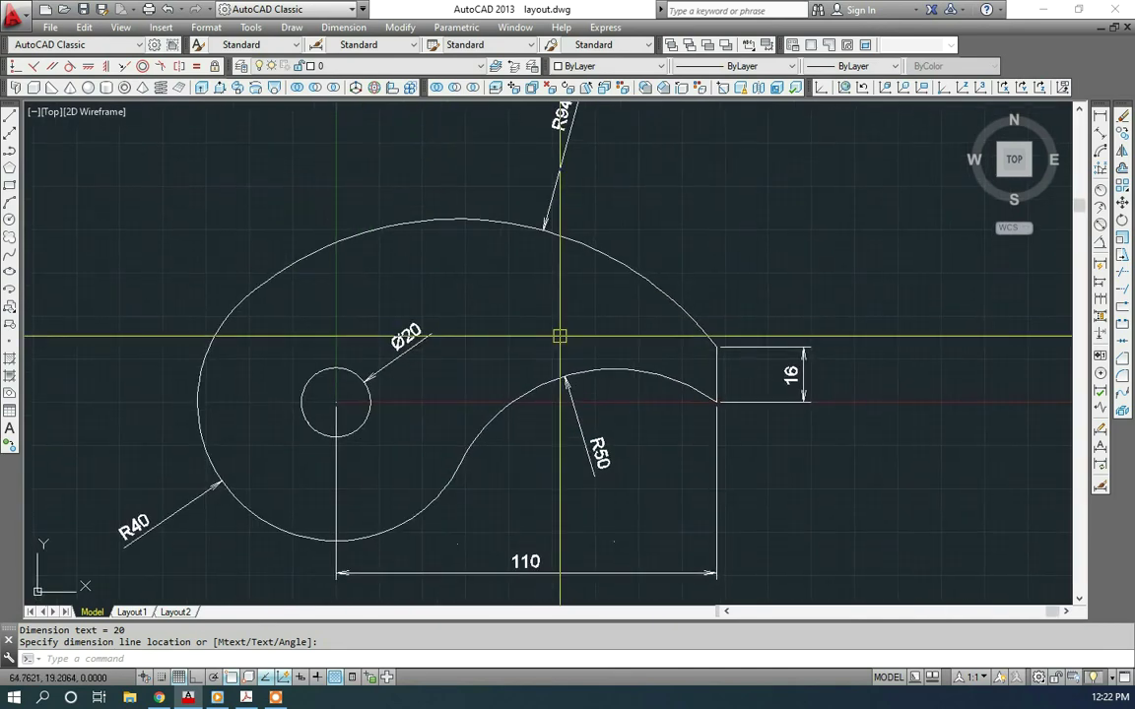
scroll(537, 320, "down", 2)
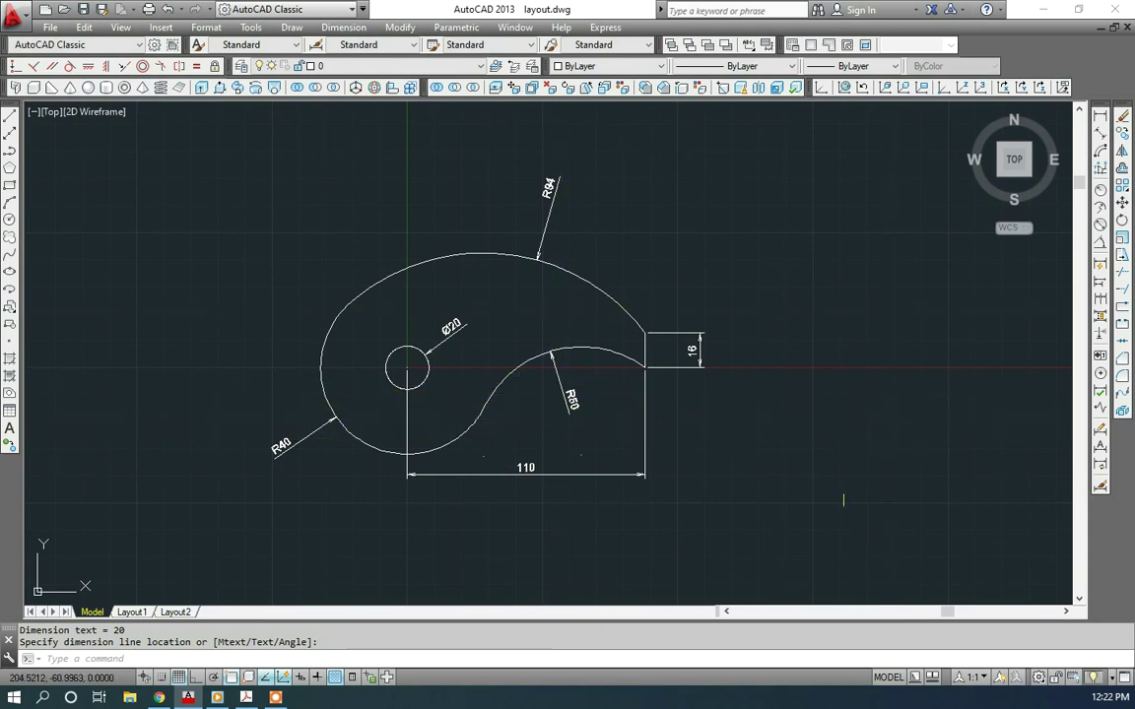
scroll(827, 493, "up", 4)
middle_click_drag(296, 246, 647, 385)
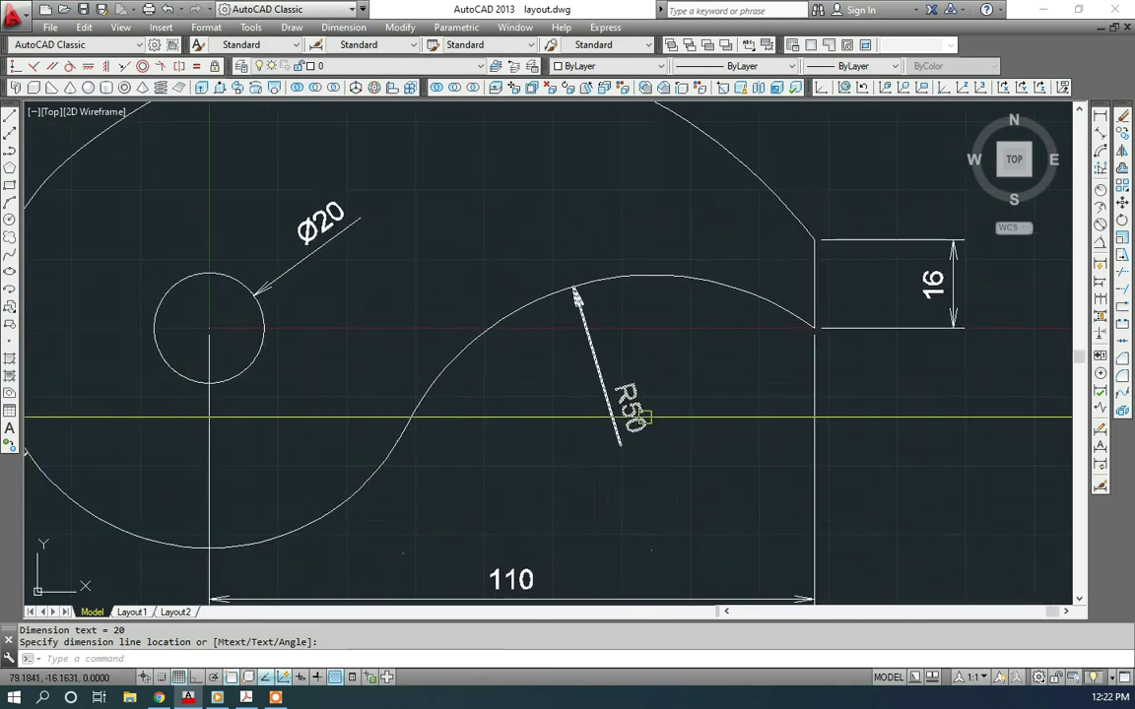
scroll(535, 398, "down", 3)
scroll(481, 300, "up", 3)
scroll(532, 348, "down", 3)
scroll(700, 398, "up", 4)
scroll(701, 409, "up", 2)
scroll(704, 532, "down", 3)
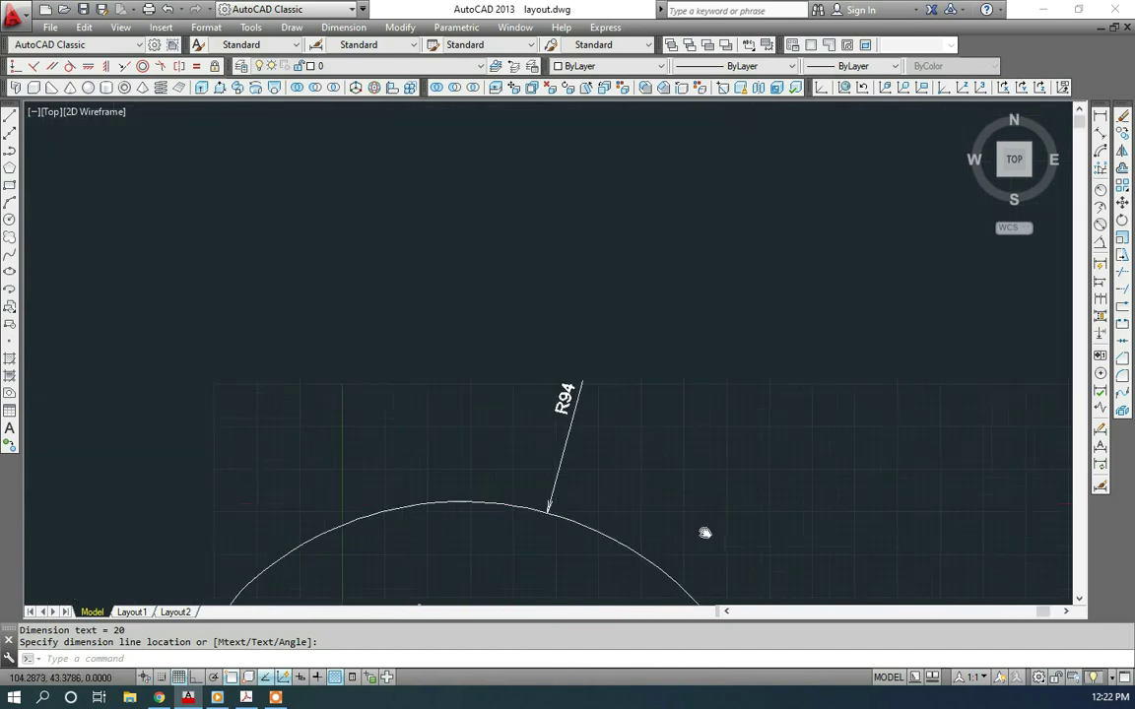
scroll(577, 425, "up", 3)
scroll(588, 444, "down", 3)
middle_click_drag(547, 401, 488, 235)
scroll(488, 234, "down", 3)
scroll(446, 451, "up", 3)
scroll(563, 404, "down", 3)
scroll(721, 390, "down", 1)
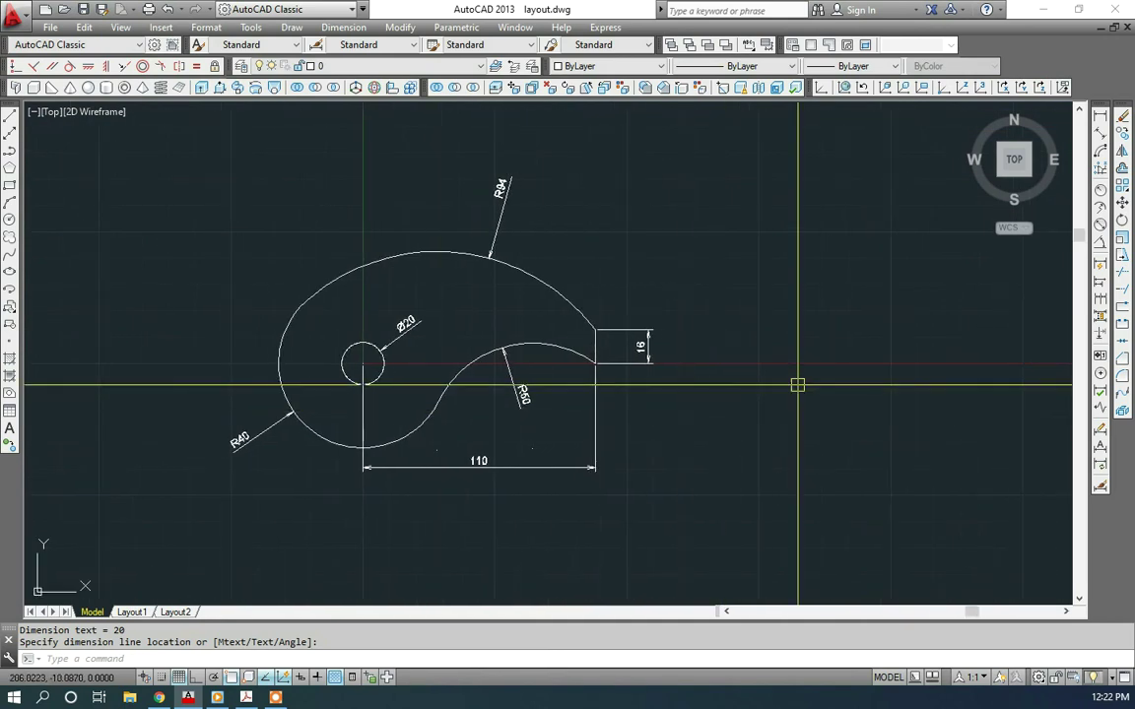
middle_click_drag(775, 370, 788, 373)
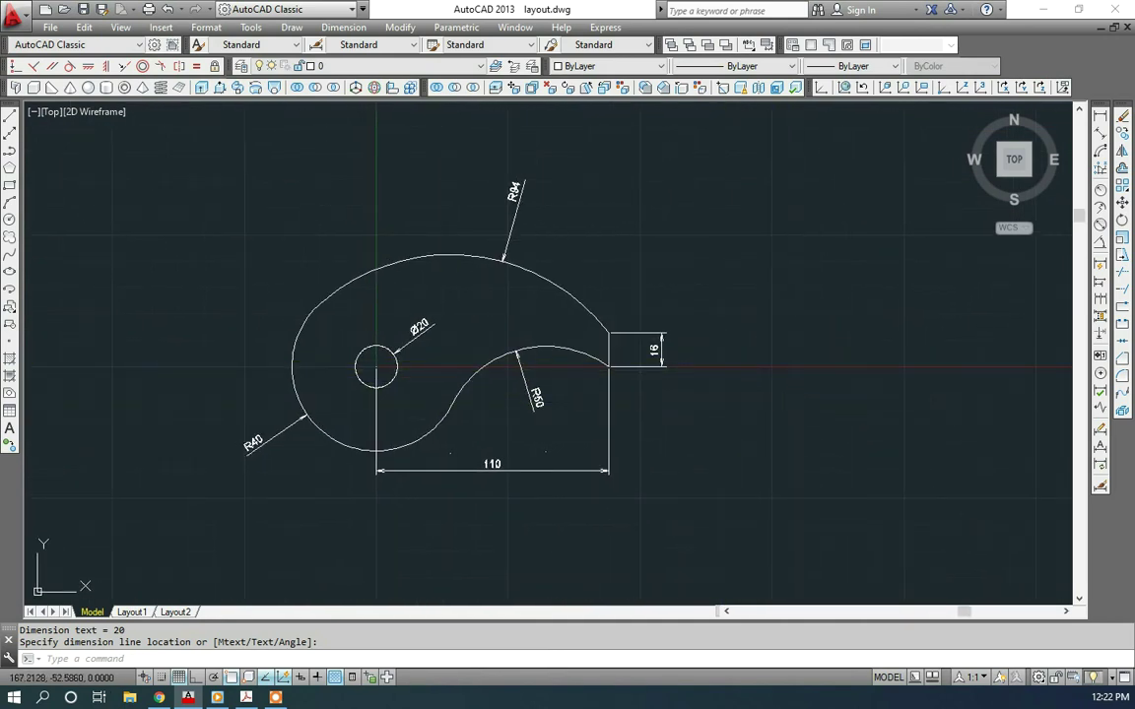